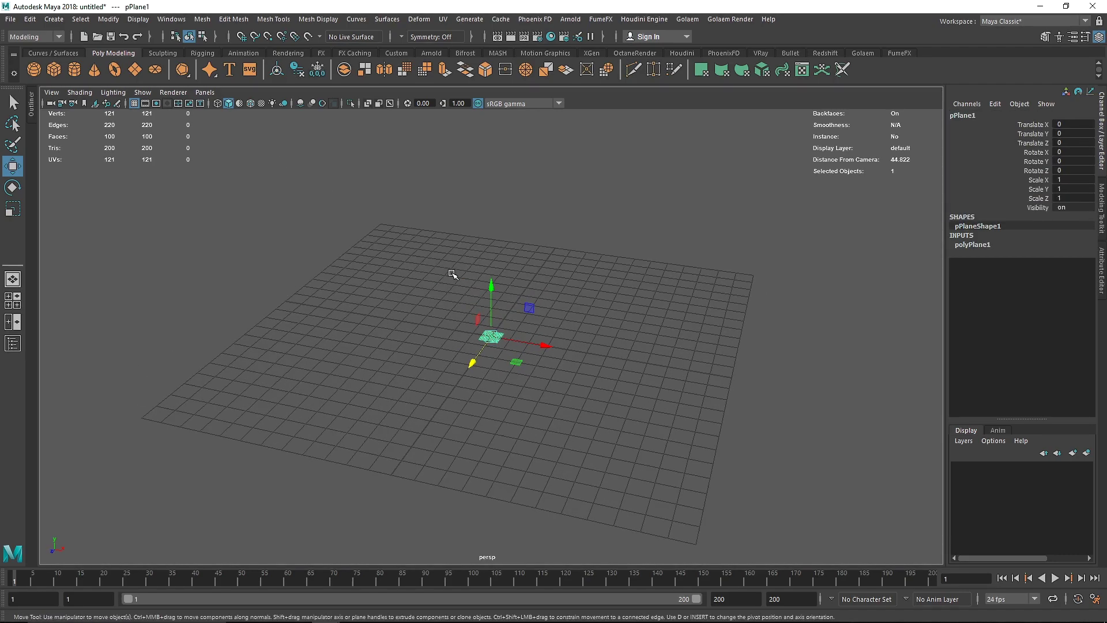
- Scale the plane uniformly to about 24 and raise it about 2 units above the grid
key(r)
drag(489, 334, 811, 379)
key(w)
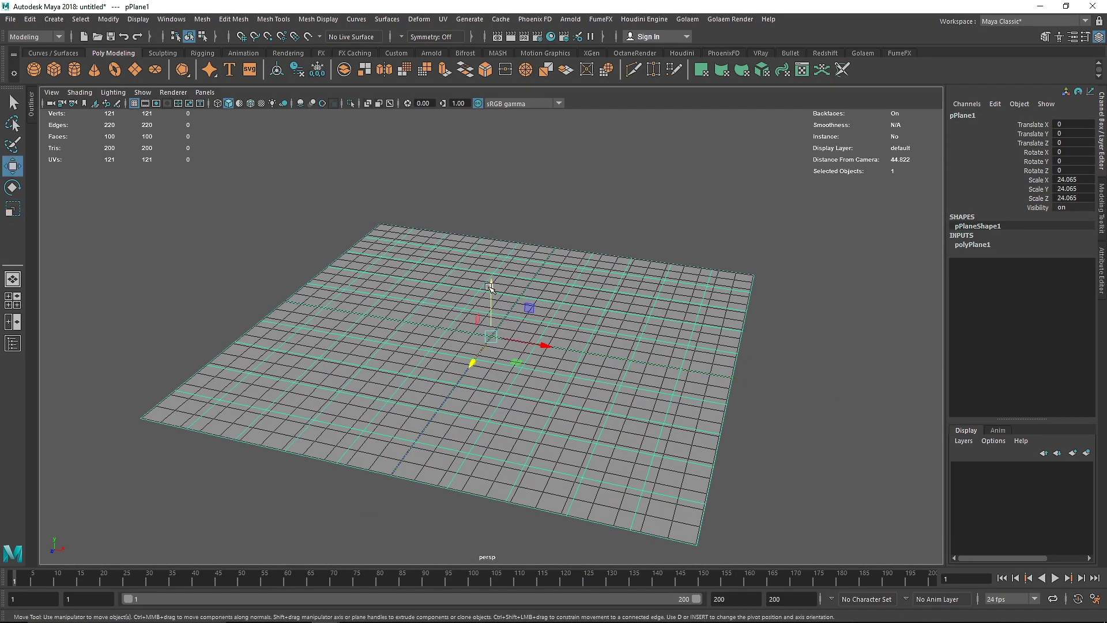
drag(491, 303, 515, 267)
alt+drag(583, 294, 566, 335)
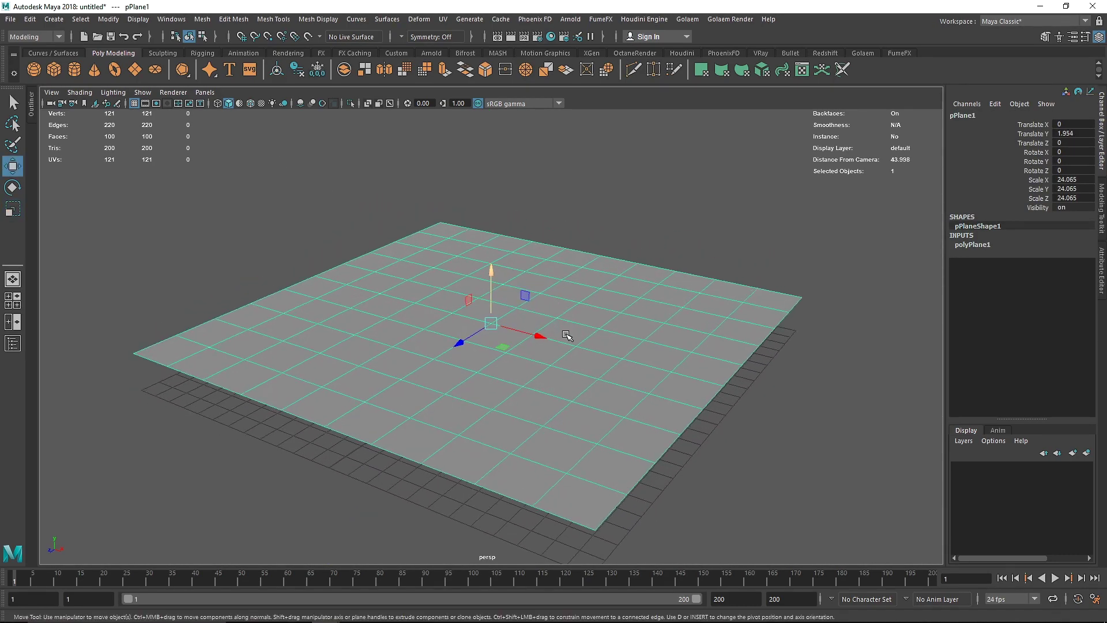
- Set the plane's width and height subdivisions to 50
click(963, 249)
double_click(1065, 271)
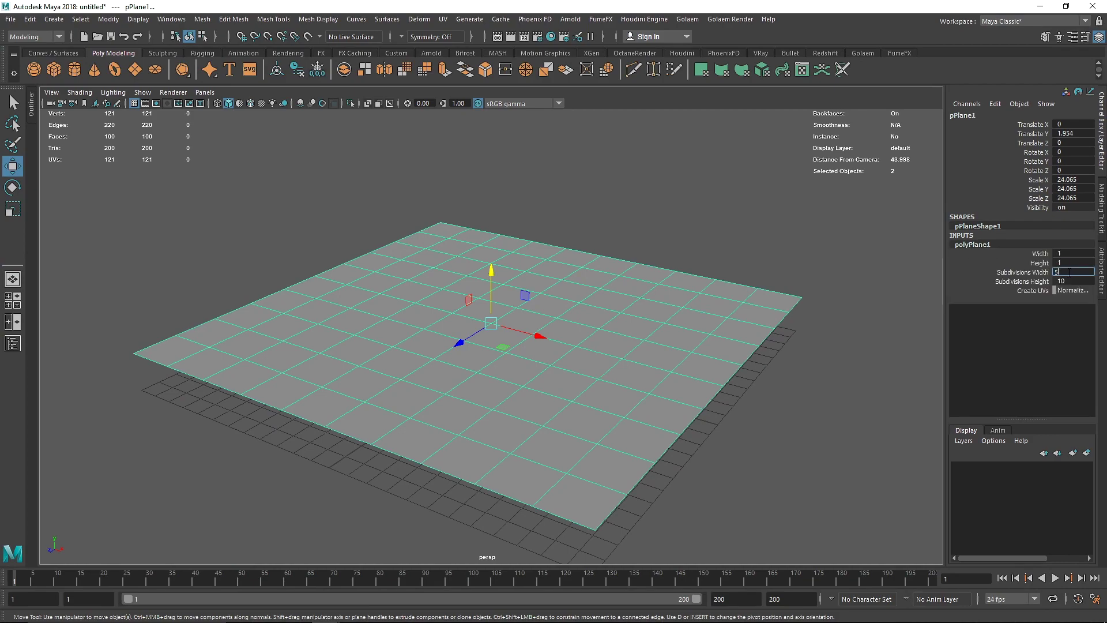
text(50)
key(Return)
click(767, 210)
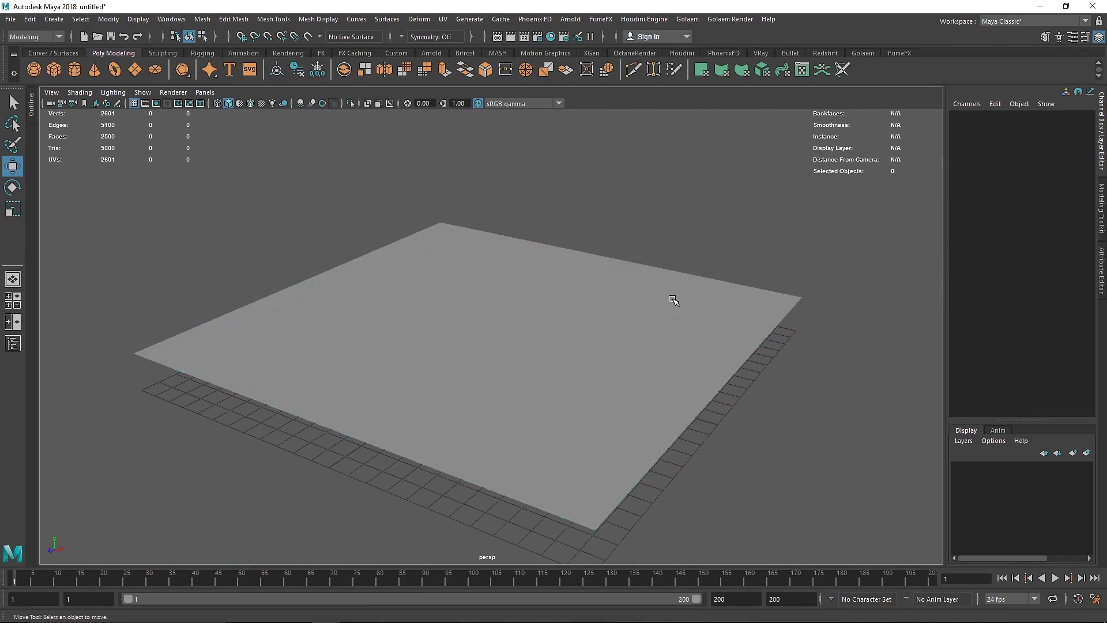
click(673, 300)
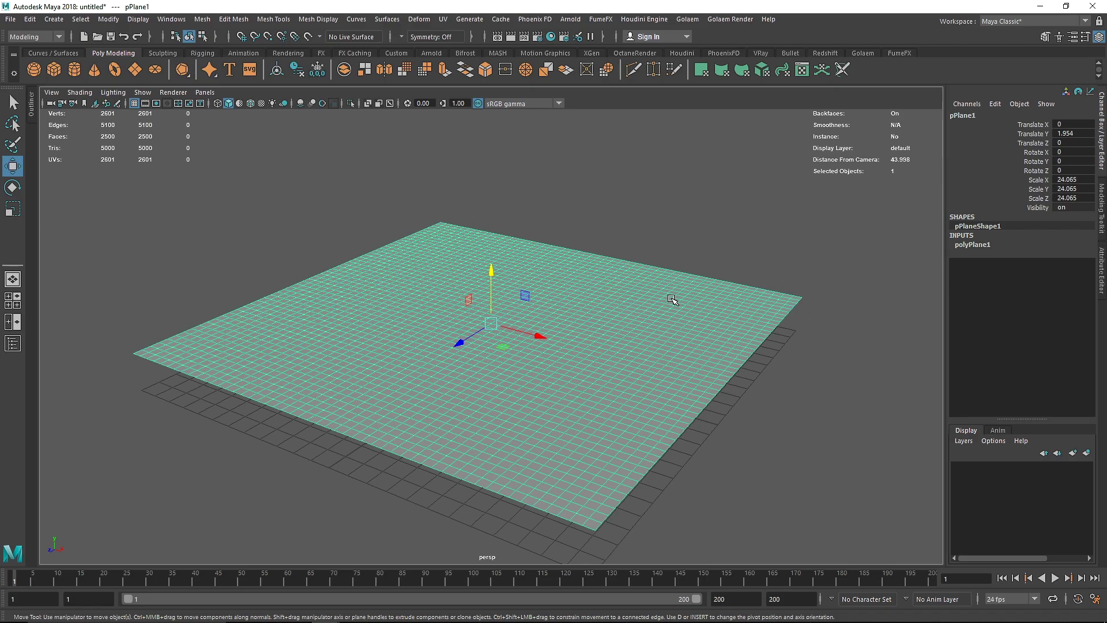
alt+drag(494, 335, 517, 320)
scroll(519, 327, up, 3)
scroll(519, 328, down, 3)
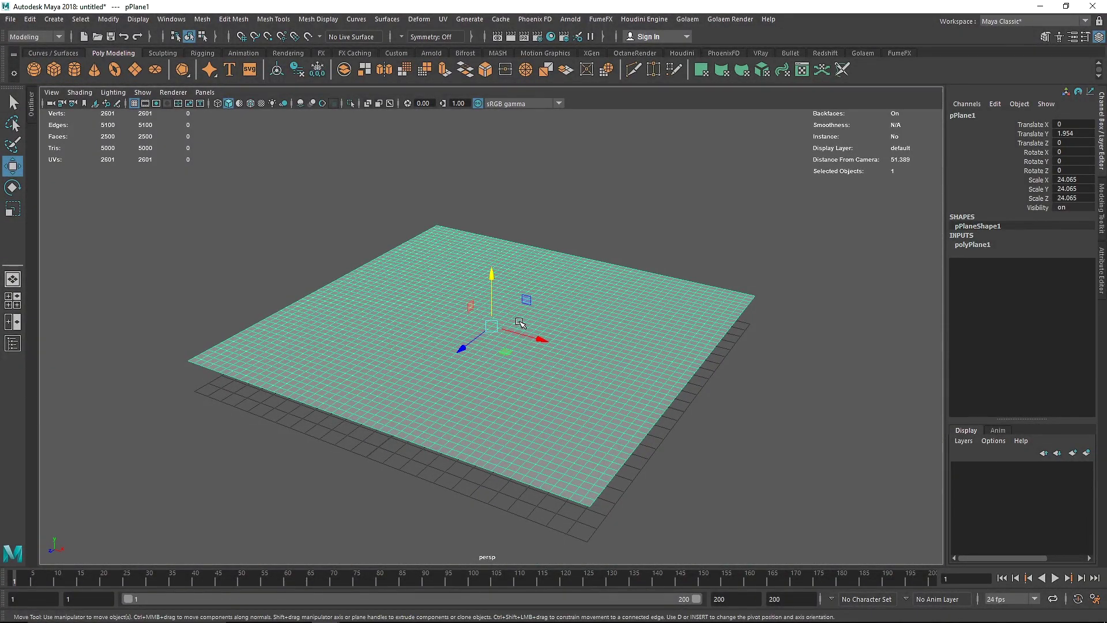
scroll(517, 319, up, 3)
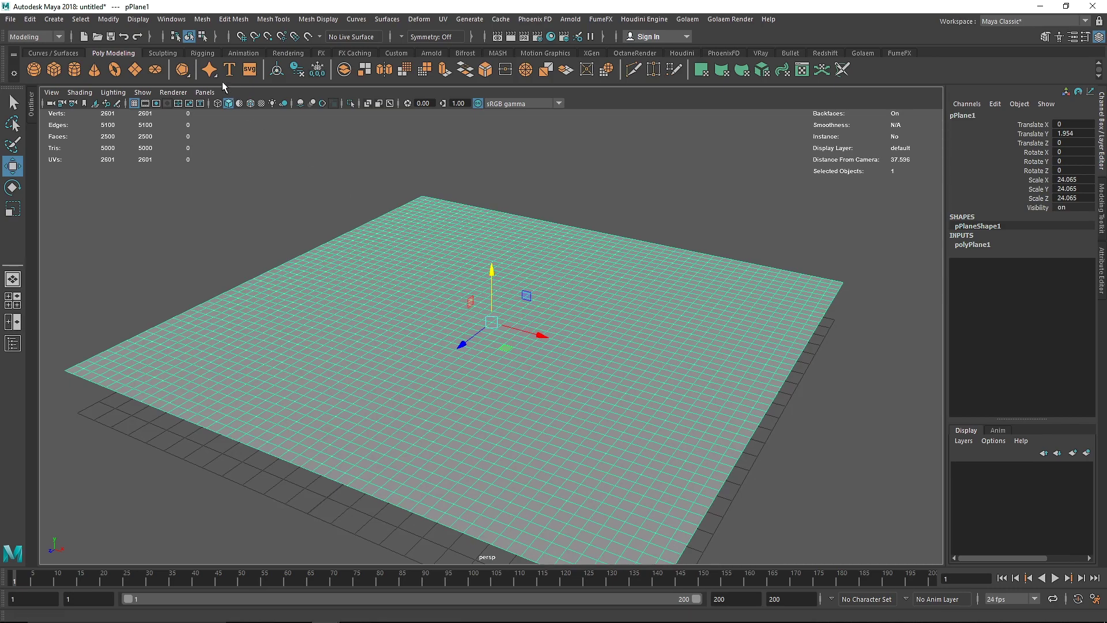
click(202, 19)
click(546, 173)
click(490, 222)
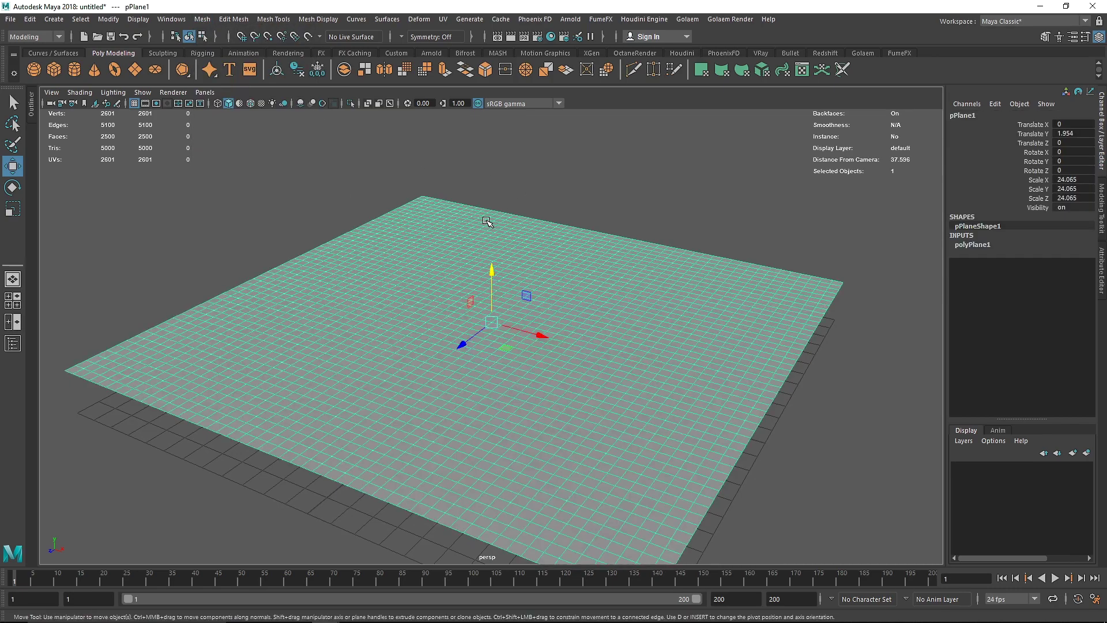
key(space)
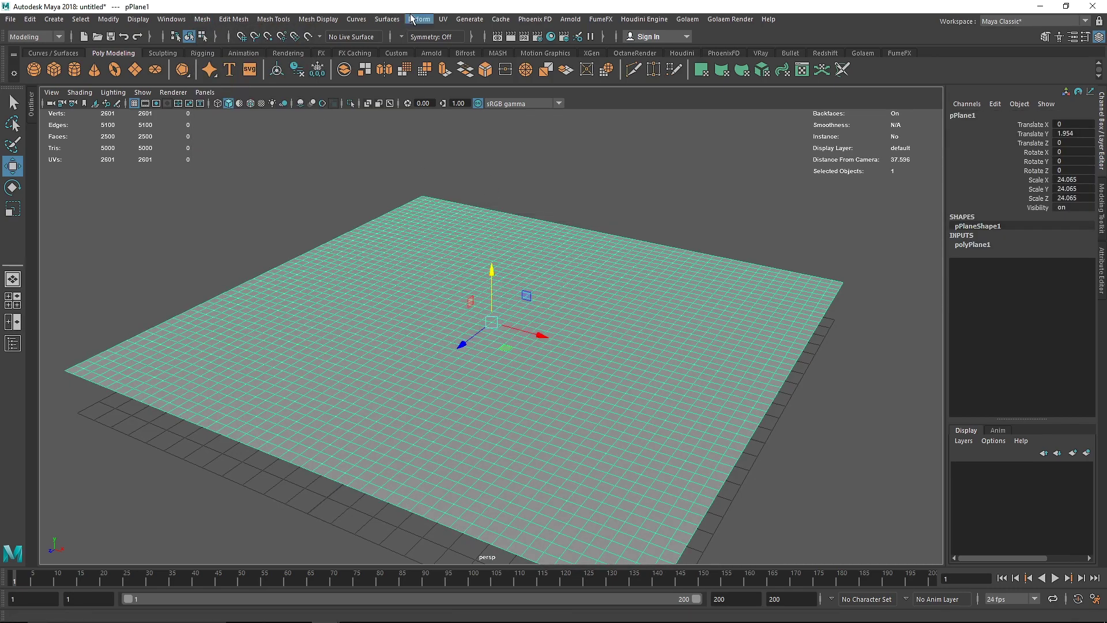
- Add a nonlinear Sine deformer to the plane and set its amplitude to 0.2
click(420, 19)
mouse_move(493, 193)
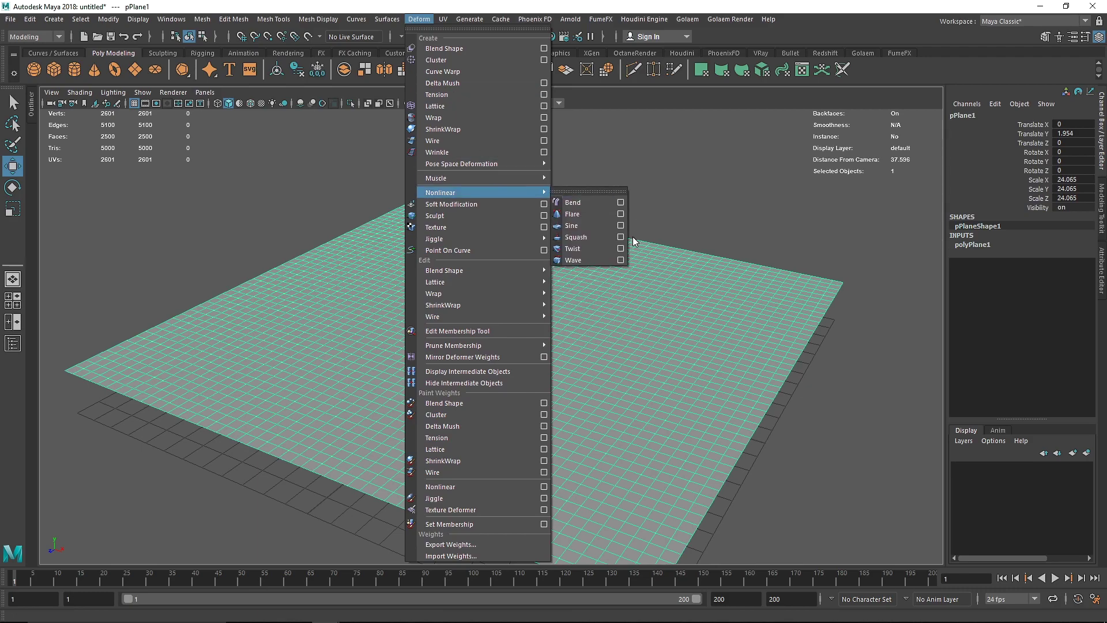
click(589, 228)
scroll(589, 252, down, 2)
click(964, 244)
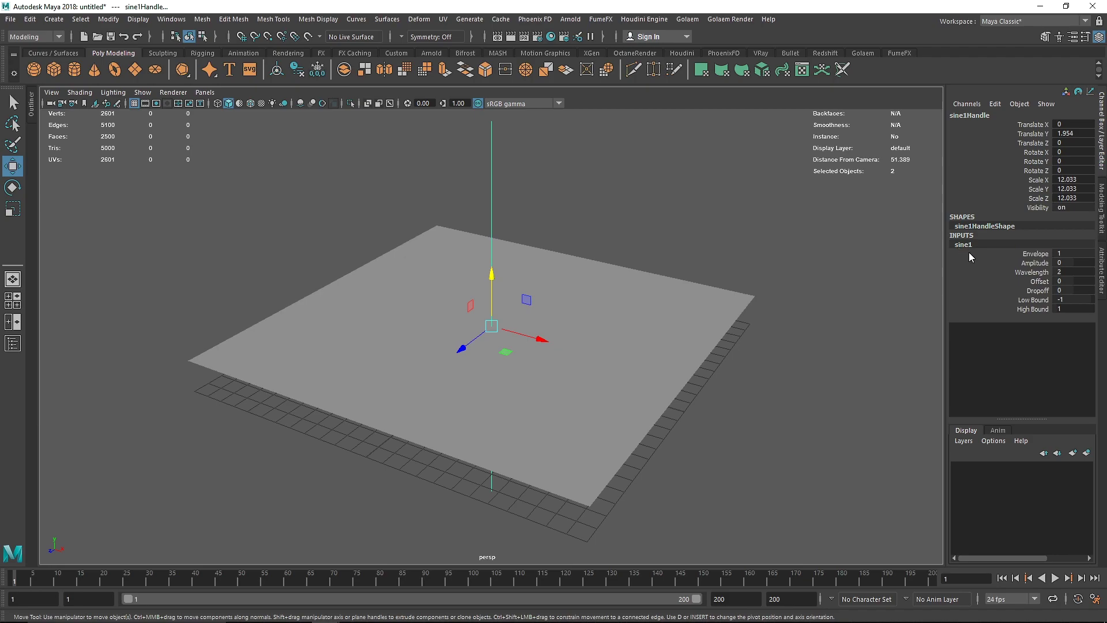
double_click(1068, 263)
key(Return)
text(.2)
key(Return)
- Rotate the sine deformer handle to exactly 90 degrees about Z so it lies along the plane
drag(564, 153, 436, 159)
key(e)
drag(525, 298, 473, 259)
double_click(1086, 167)
text(90)
key(Return)
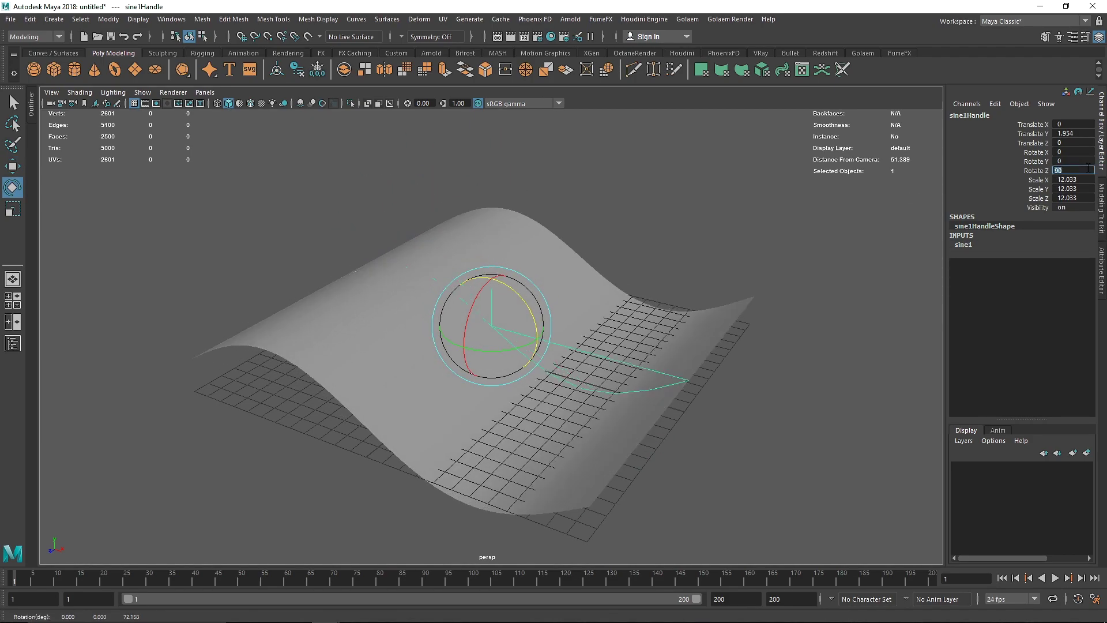
- Try sine wavelengths of 1, 0.6, 0.2 and 0.3 on the deformer
scroll(589, 340, up, 3)
click(987, 247)
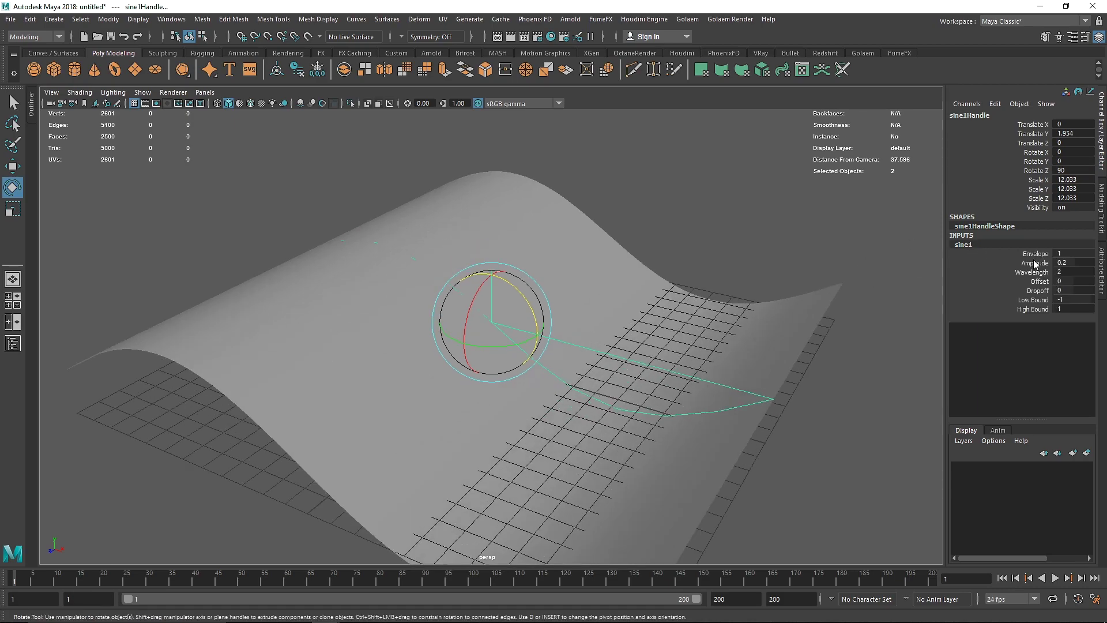
double_click(1068, 272)
key(Return)
text(1)
key(Return)
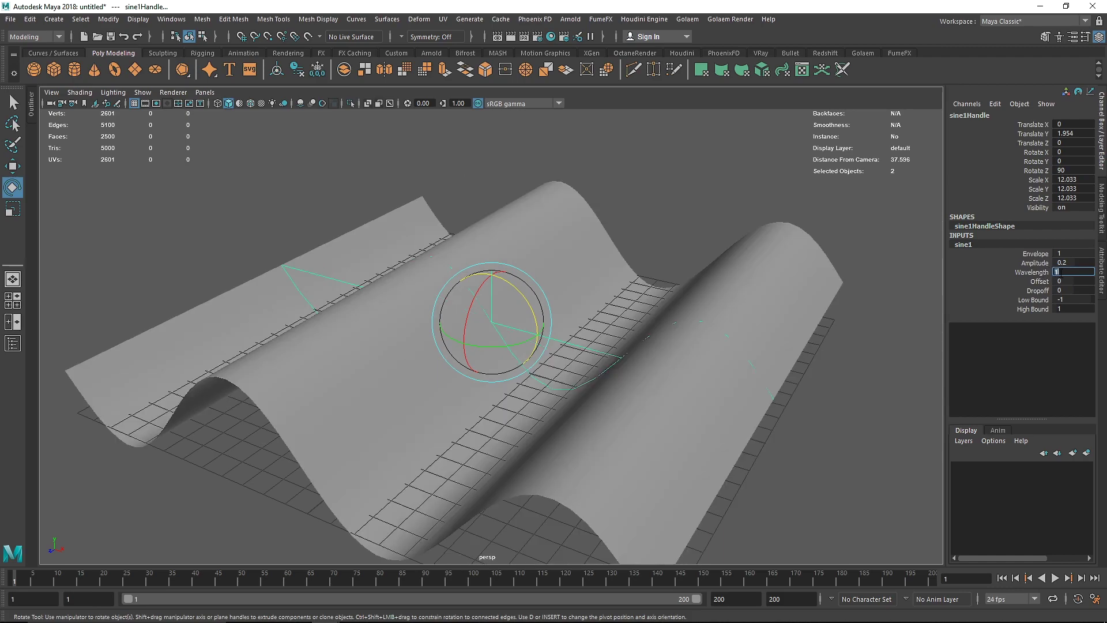
text(0.6)
key(Return)
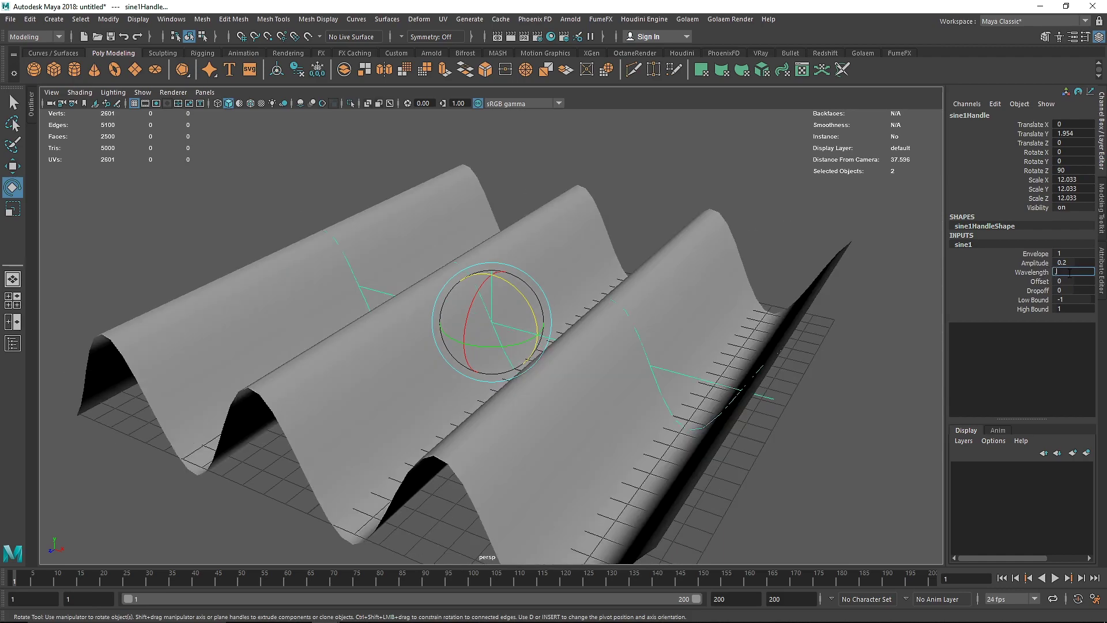
text(0.2)
key(Return)
text(.3)
key(Return)
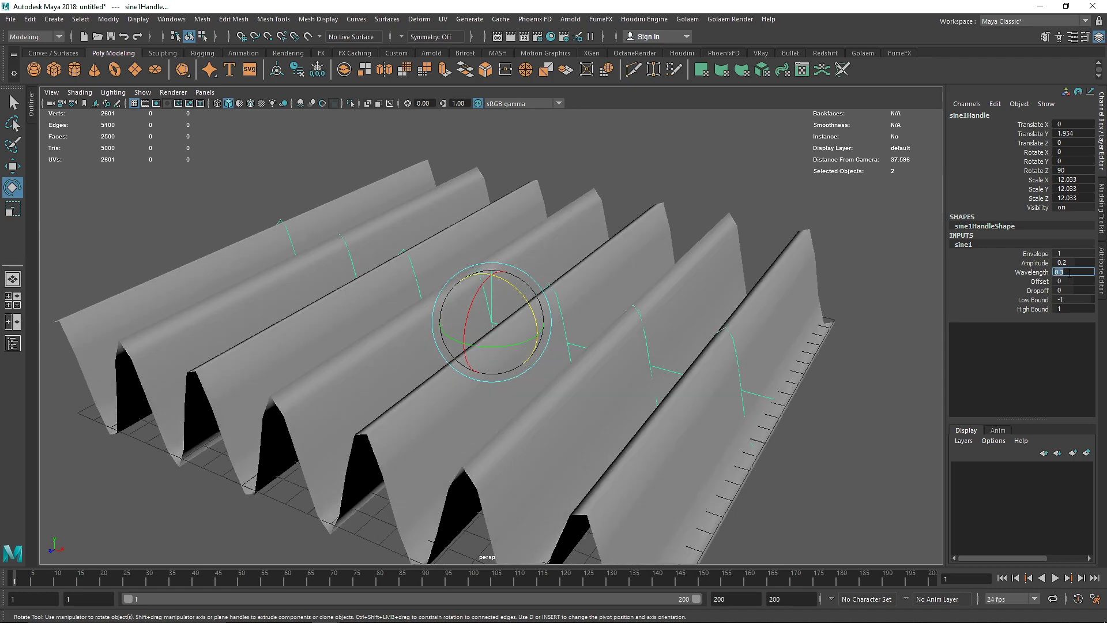
- Reduce the sine deformer's amplitude to 0.05 and its wavelength to 0.1
click(1076, 263)
text(.1)
key(Return)
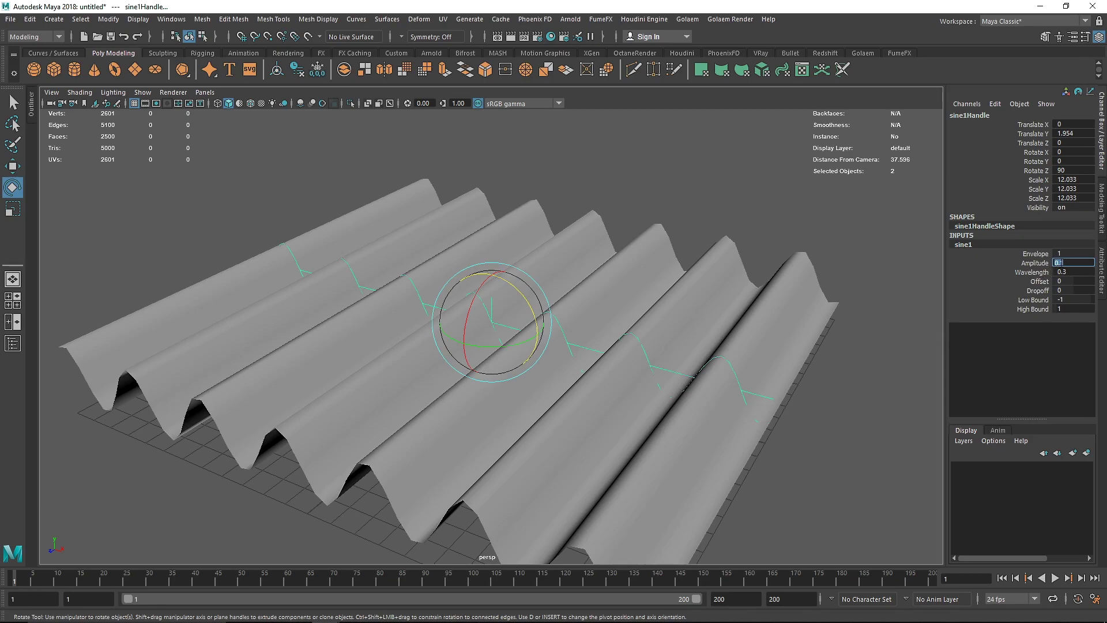
key(Return)
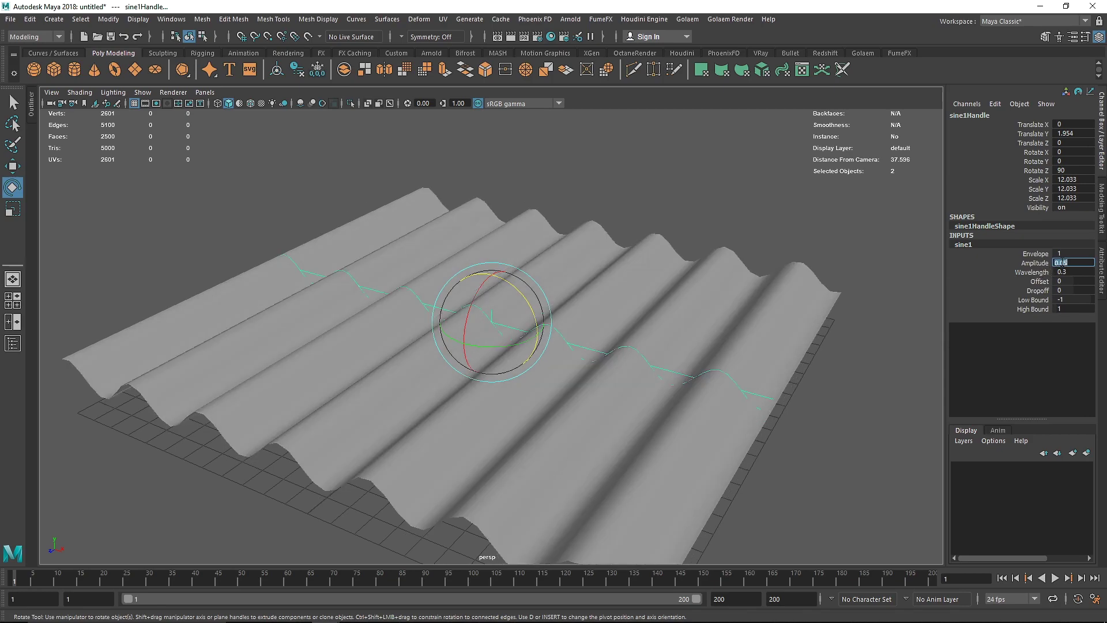
click(1074, 272)
text(.1)
key(Return)
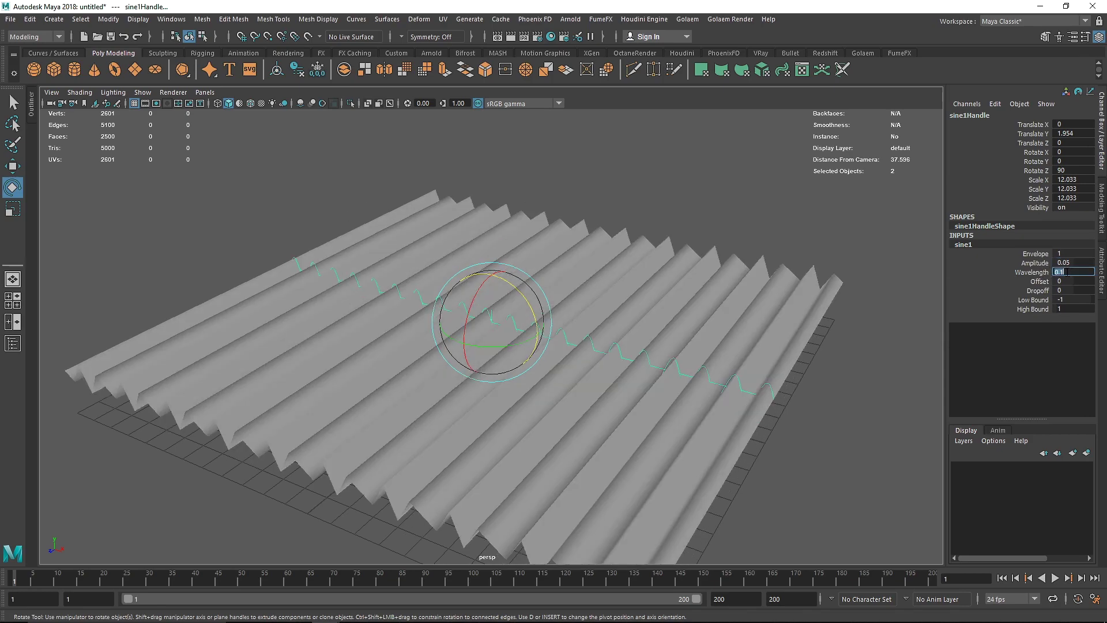
- Increase the deformed plane's width and height subdivisions to 80
alt+drag(579, 322, 655, 306)
click(658, 286)
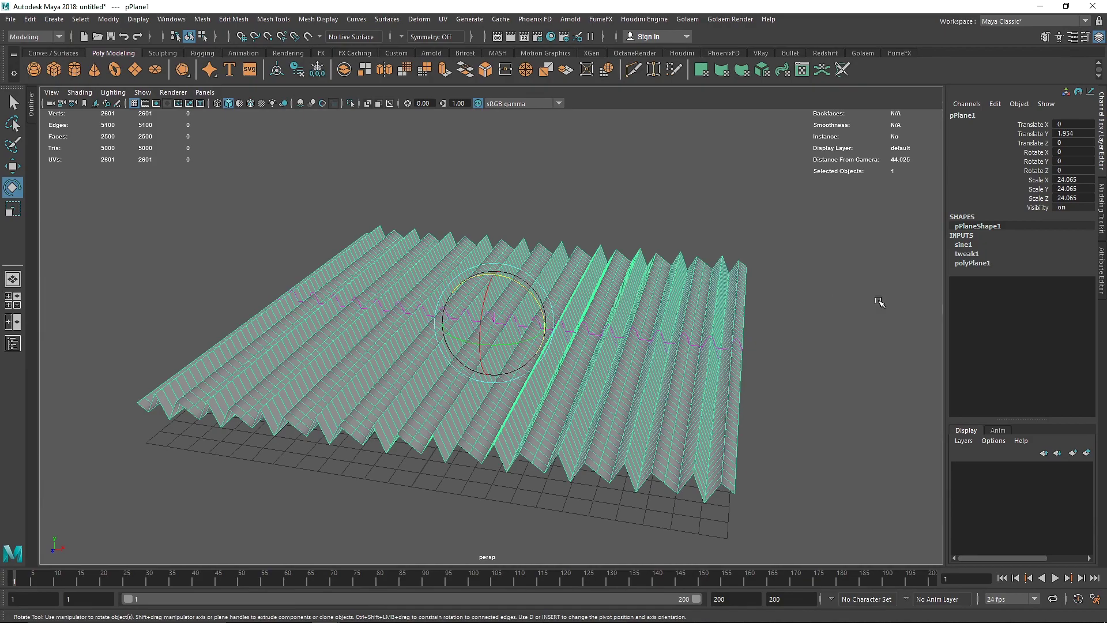
click(973, 264)
click(1073, 290)
text(80)
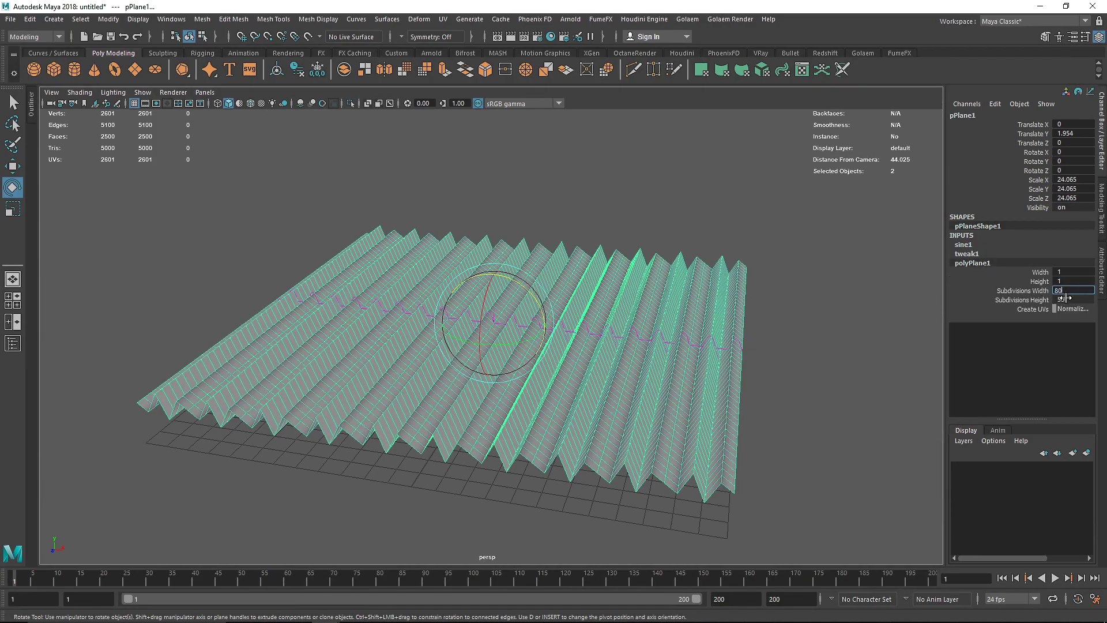
key(Tab)
text(80)
key(Return)
click(807, 299)
- Increase the deformed plane's width and height subdivisions to 100
click(687, 305)
mouse_move(655, 329)
alt+mouse_down()
mouse_move(632, 333)
mouse_move(675, 327)
alt+mouse_up()
click(973, 264)
click(1072, 291)
text(100)
key(Return)
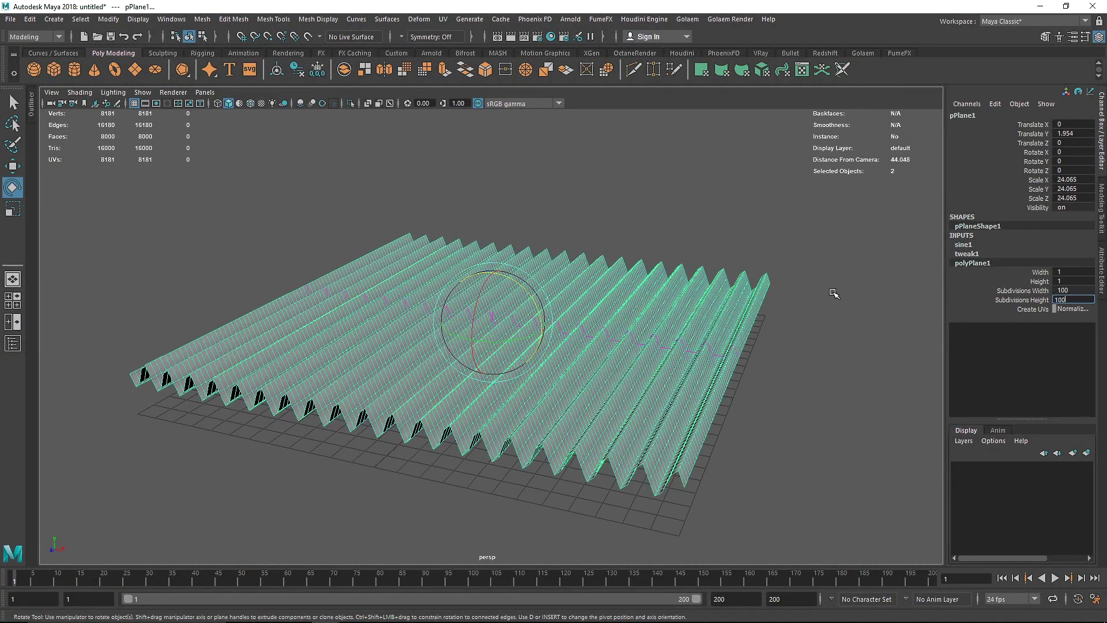
click(813, 307)
- Preview the corrugated plane with smoothing, inspect the waves up close, and switch back to the unsmoothed display
click(673, 415)
key(3)
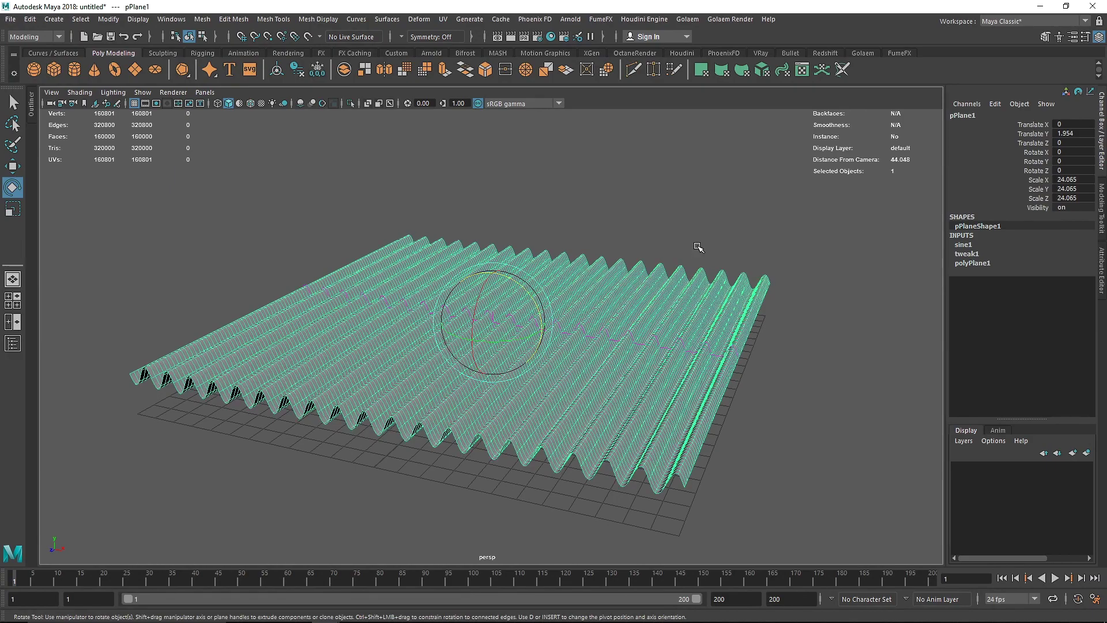
click(700, 244)
alt+drag(594, 349, 541, 393)
scroll(556, 395, up, 5)
click(546, 366)
key(1)
click(465, 462)
scroll(562, 354, down, 5)
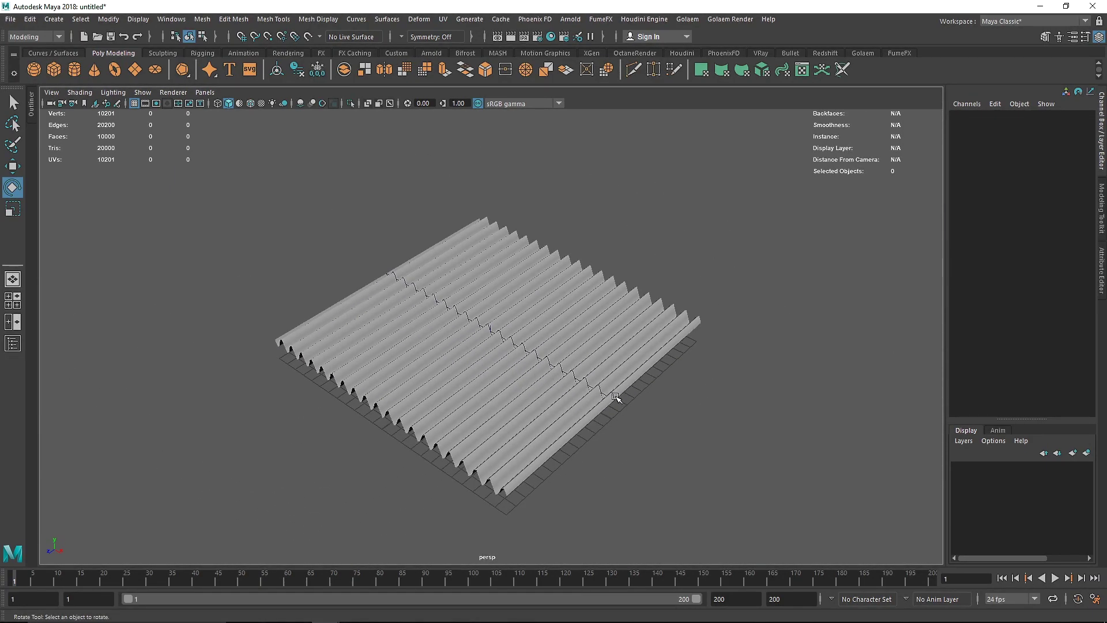
- Rotate the sine handle about 43 degrees around X and stretch it along Y to about 16.3 to cover the plane's corners
click(599, 389)
scroll(555, 399, up, 3)
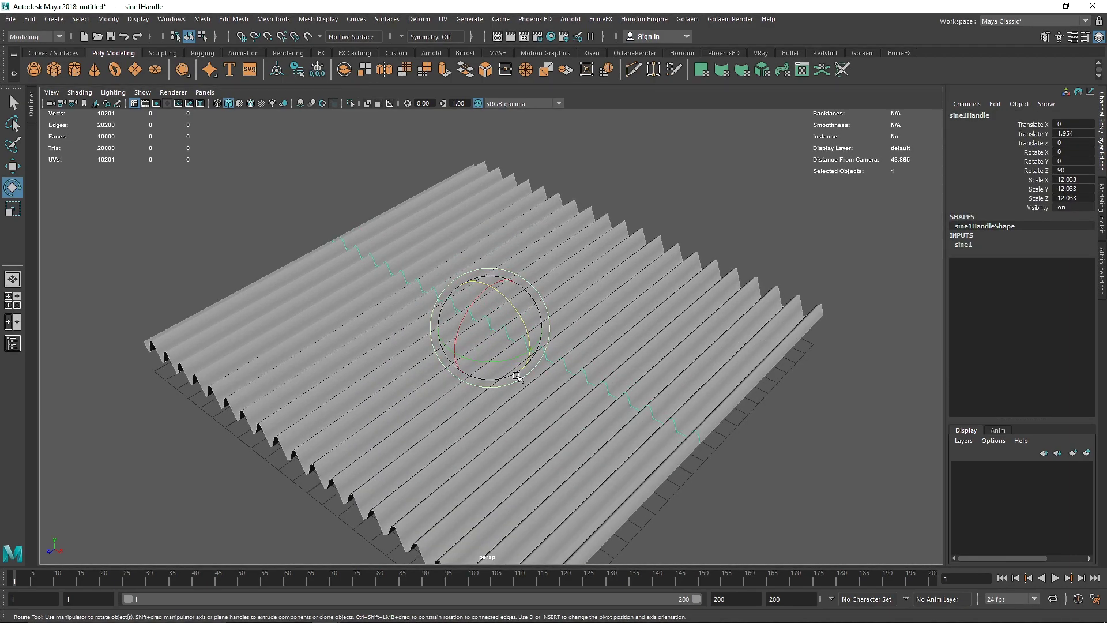
drag(499, 362, 554, 340)
key(r)
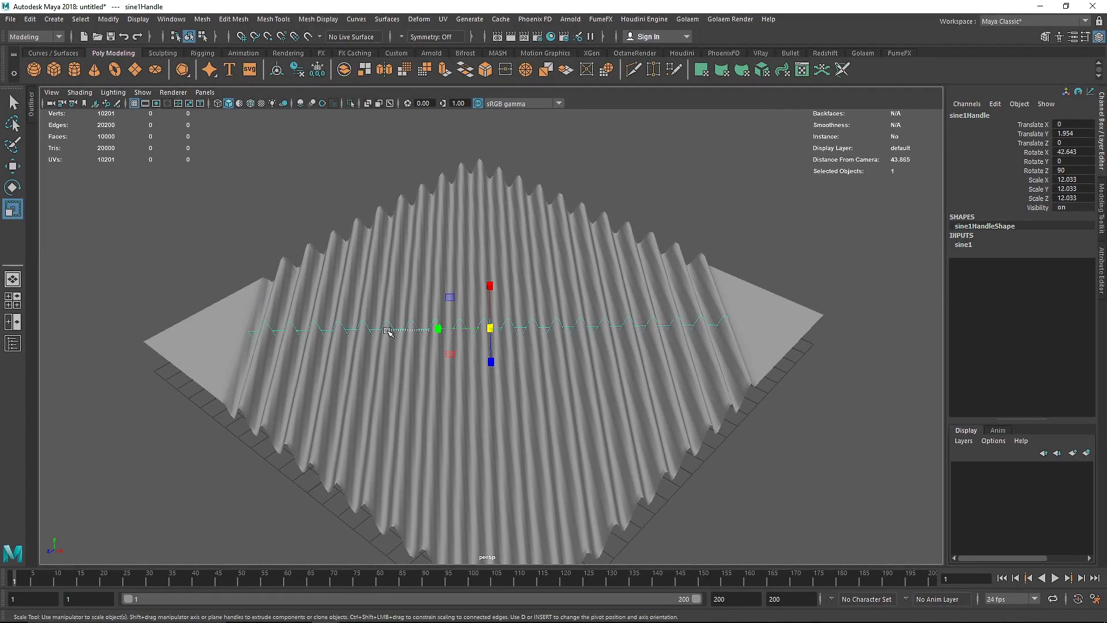
drag(438, 329, 557, 386)
scroll(530, 374, down, 1)
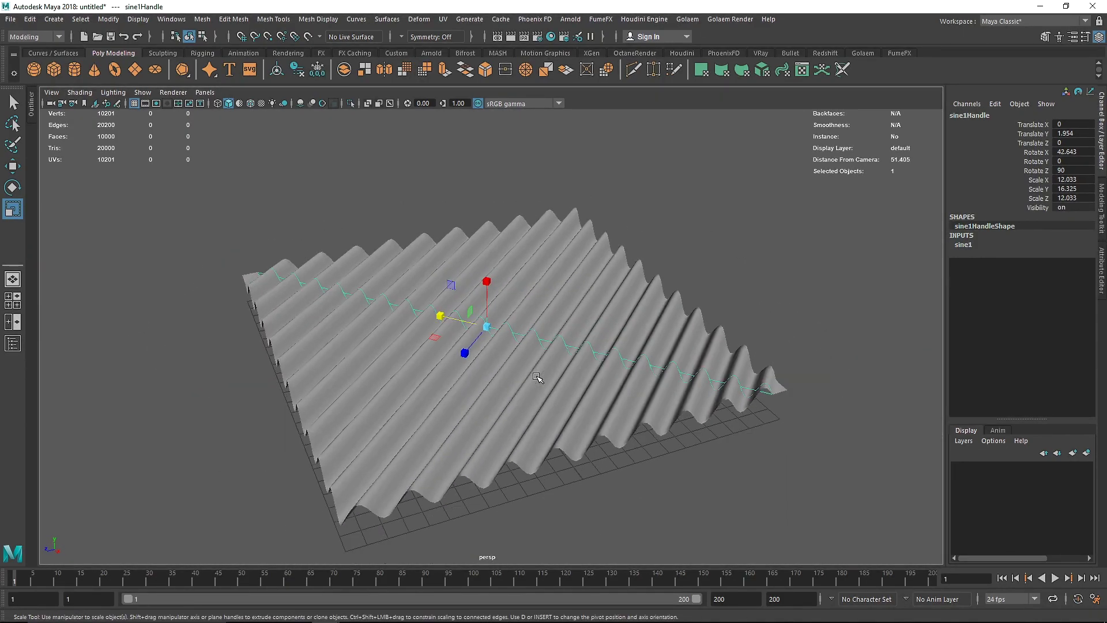
- Add a nonlinear Twist deformer to the corrugated plane
click(421, 19)
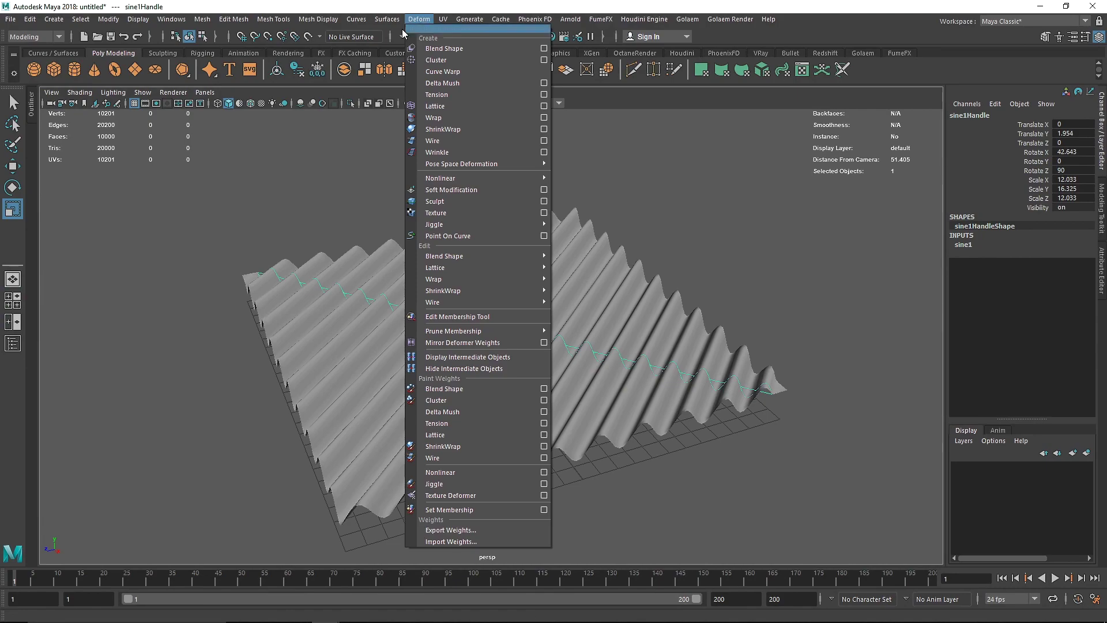
click(301, 155)
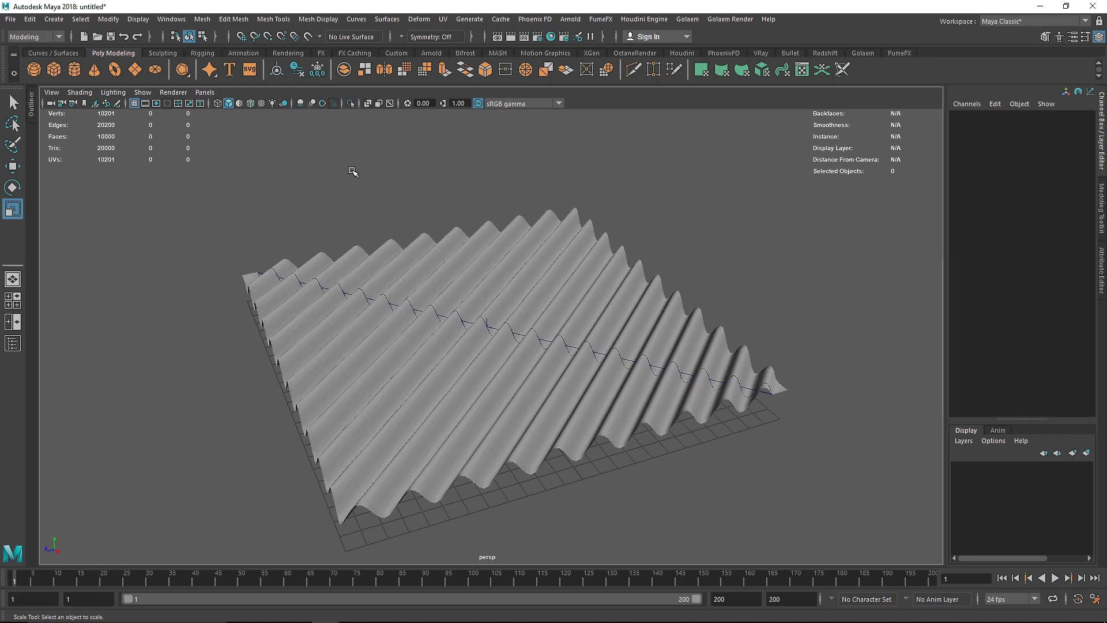
click(493, 252)
click(419, 19)
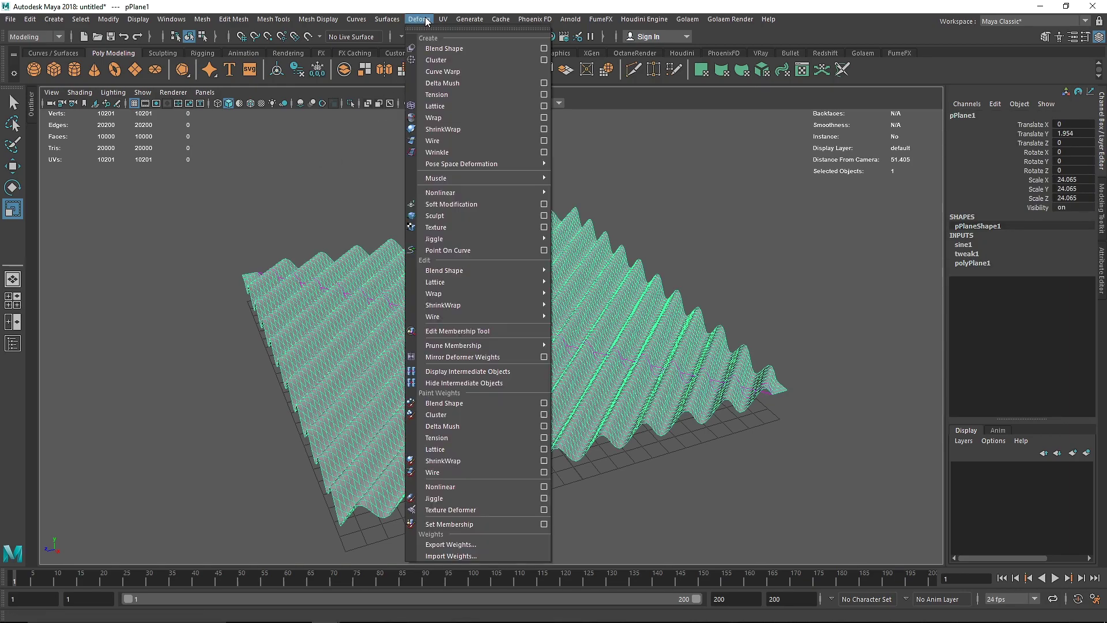
mouse_move(521, 194)
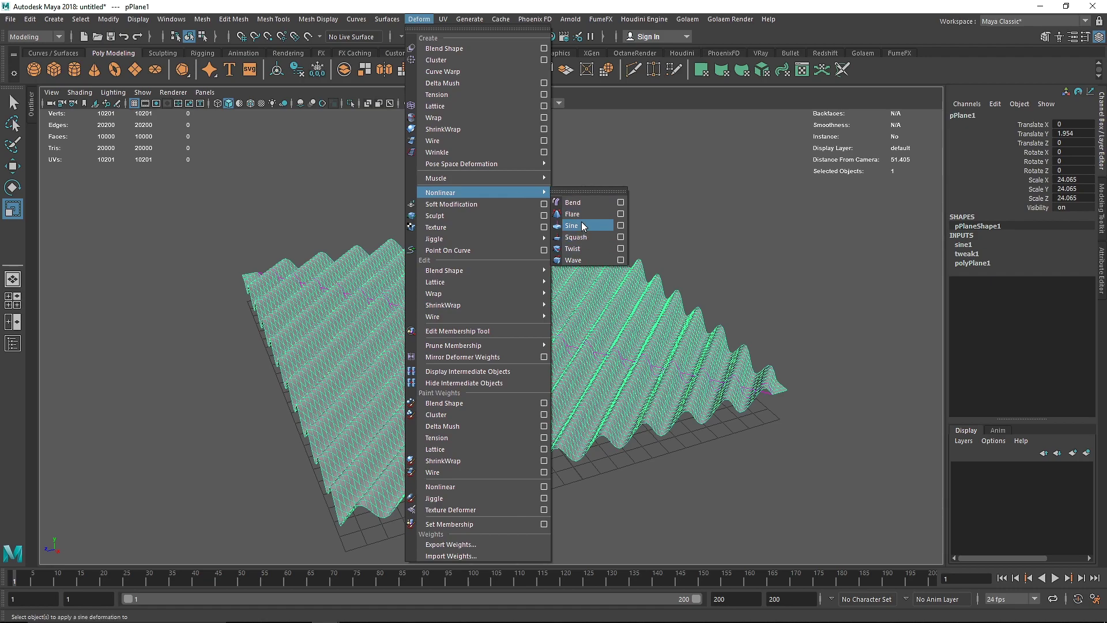
click(580, 239)
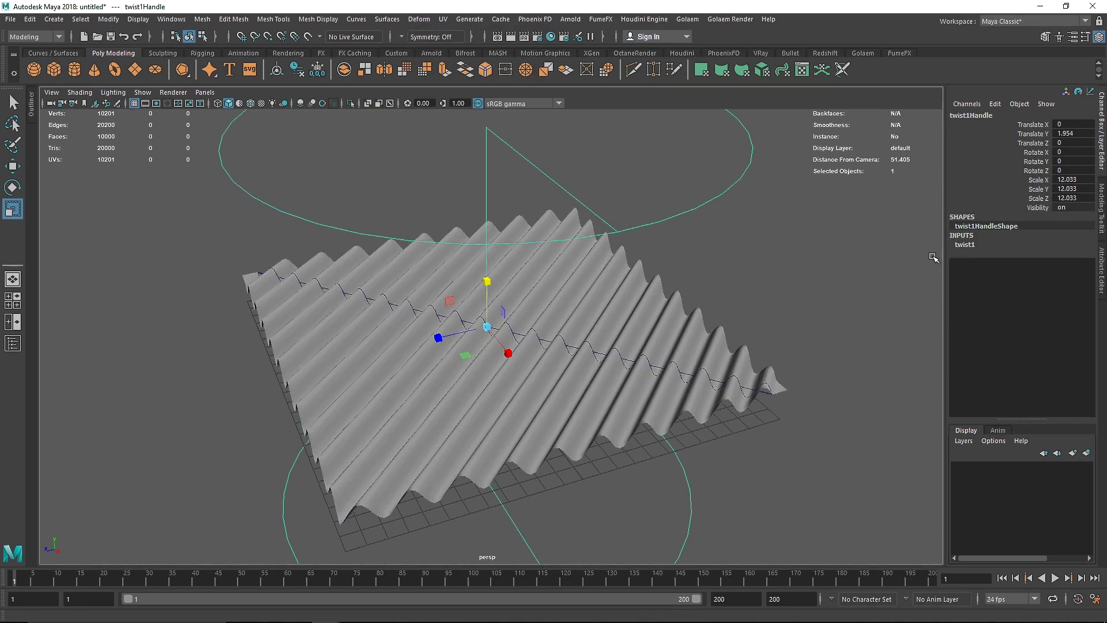
- Set the twist deformer's start angle to 90
click(964, 247)
ctrl+drag(1055, 263, 1059, 262)
double_click(1059, 262)
text(90)
key(Return)
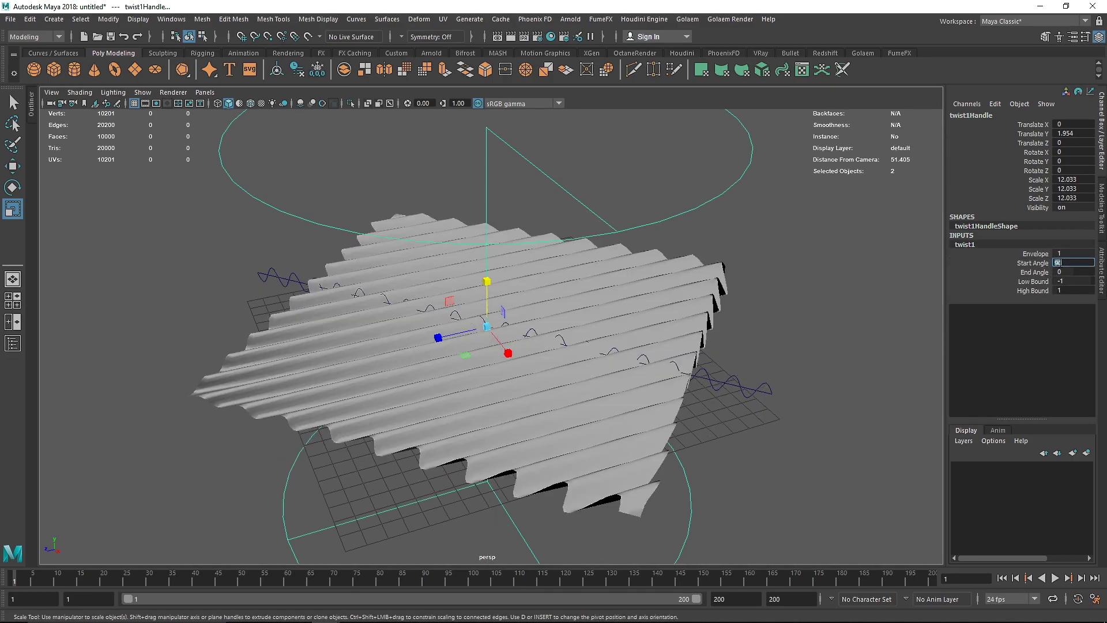
- Rotate the twist handle freely to about 33, 18 and -40 degrees around X, Y and Z
click(537, 180)
alt+drag(539, 180, 585, 178)
key(e)
drag(492, 297, 541, 346)
scroll(546, 346, down, 5)
alt+drag(669, 362, 633, 361)
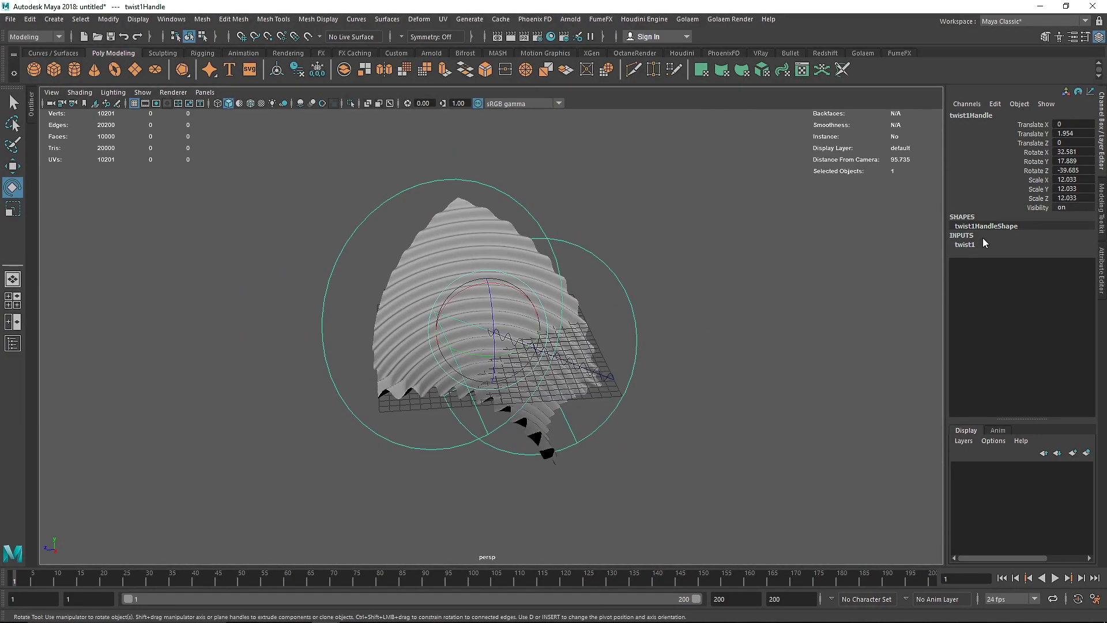
- Raise the twist deformer's start angle through 300 and 400 to a final value of 600
click(965, 245)
click(1067, 262)
text(30)
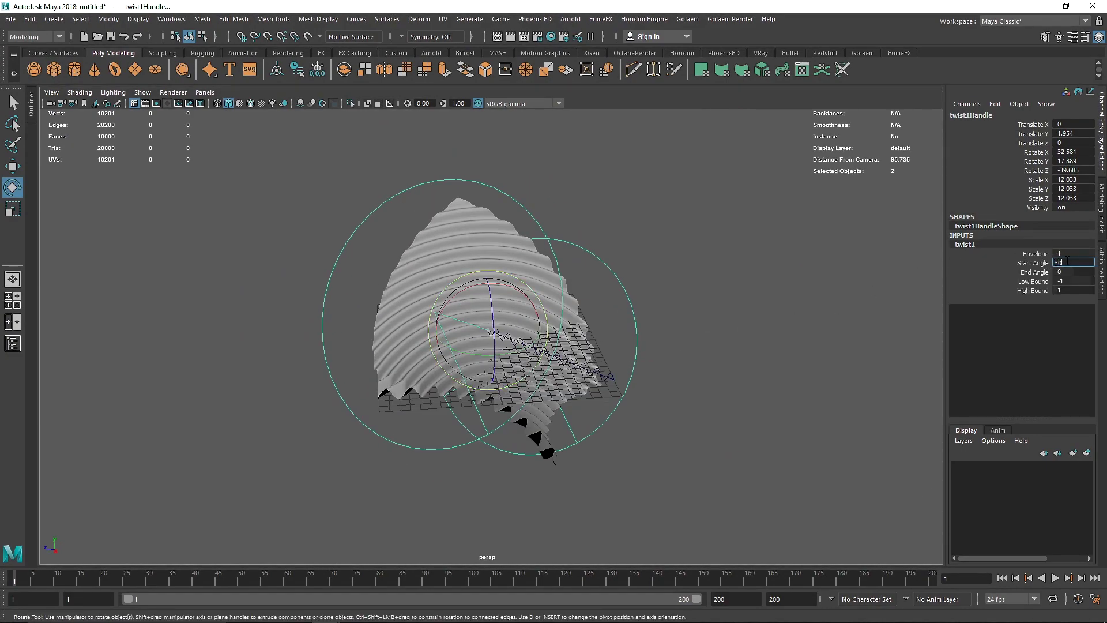
text(0)
key(Return)
text(40)
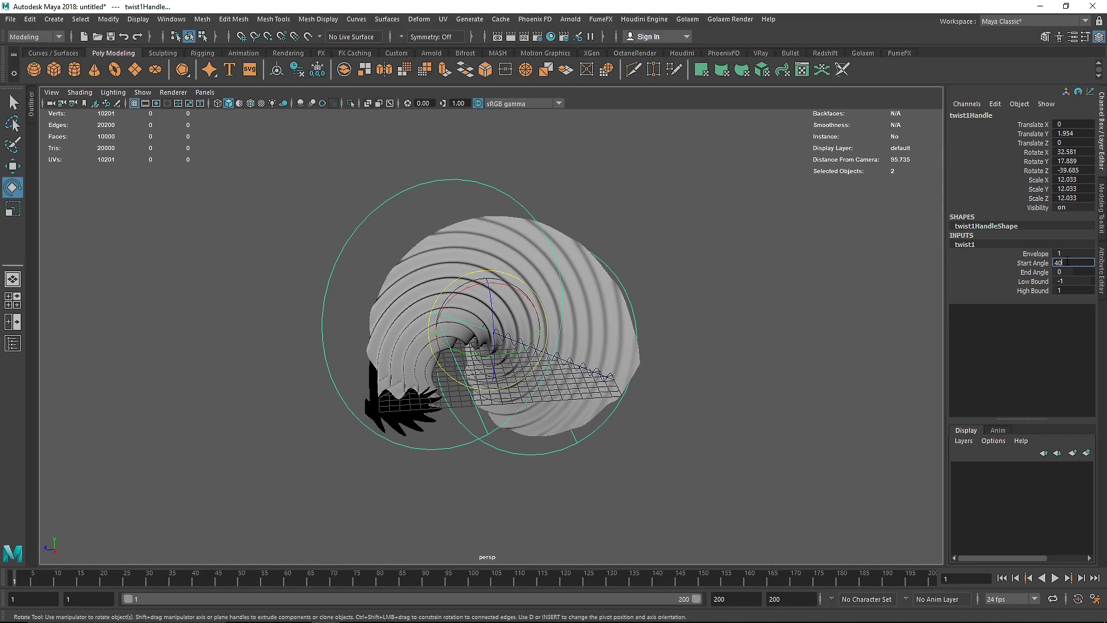
text(00)
key(Return)
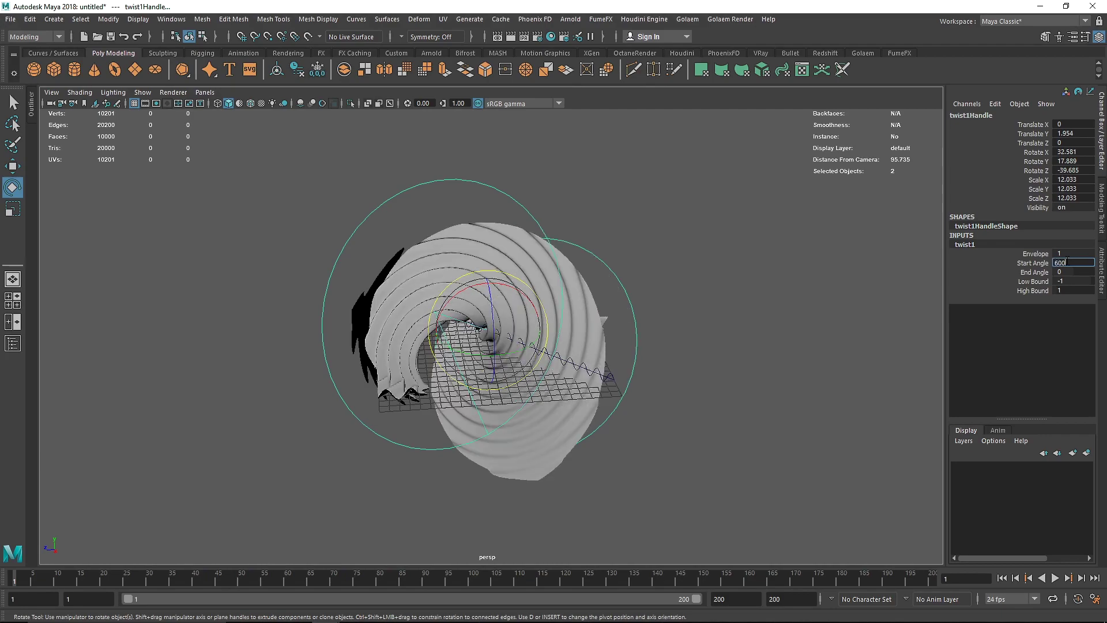
key(Return)
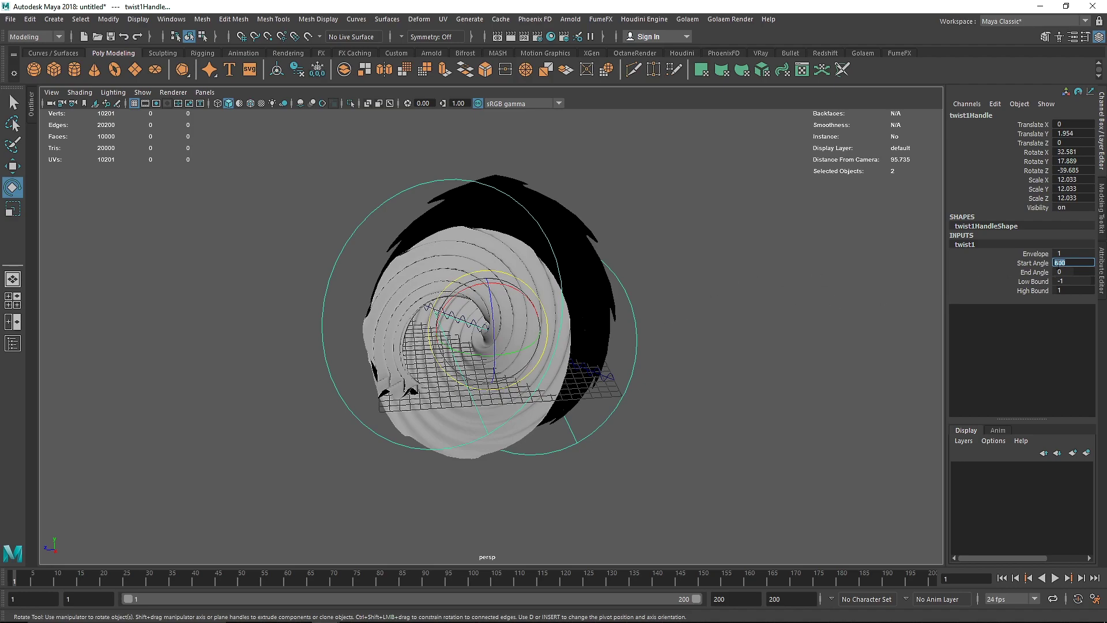
key(Return)
- Enable two-sided lighting and rotate the twist handle to about 36, 23 and -8 degrees around X, Y and Z
mouse_move(642, 283)
mouse_down()
mouse_move(752, 244)
mouse_move(732, 265)
mouse_move(682, 265)
mouse_move(644, 286)
mouse_move(673, 276)
mouse_move(534, 294)
mouse_move(528, 268)
mouse_move(664, 280)
mouse_up()
click(113, 93)
click(138, 174)
scroll(531, 285, up, 5)
mouse_move(532, 285)
mouse_down()
mouse_move(507, 323)
mouse_move(519, 334)
mouse_move(484, 317)
mouse_move(493, 331)
mouse_move(492, 270)
mouse_move(464, 276)
mouse_move(519, 299)
mouse_up()
scroll(522, 323, up, 4)
click(1068, 262)
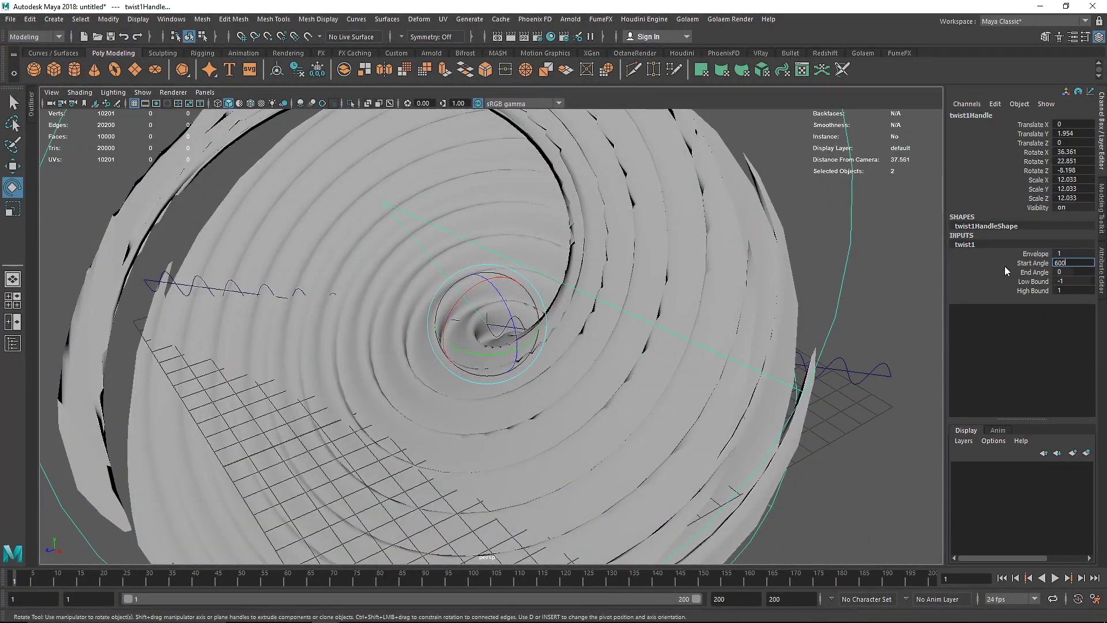
click(918, 262)
- Rotate the twist handle to about 38, 20 and 0 degrees around X, Y and Z
scroll(505, 217, down, 6)
click(585, 136)
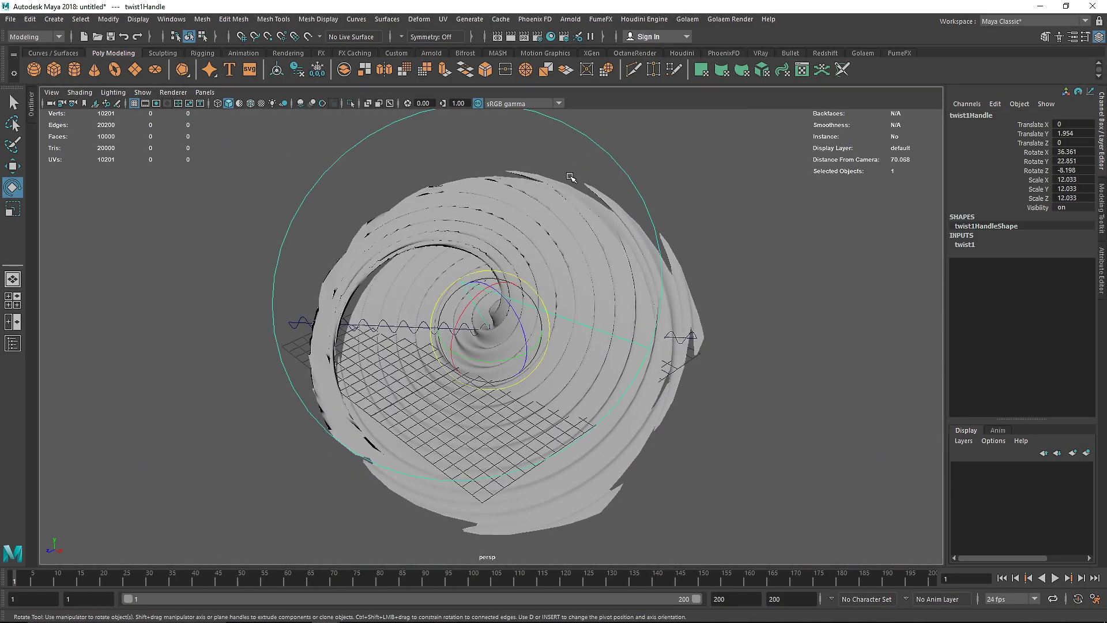
alt+drag(577, 173, 648, 198)
drag(507, 305, 580, 322)
drag(478, 304, 447, 311)
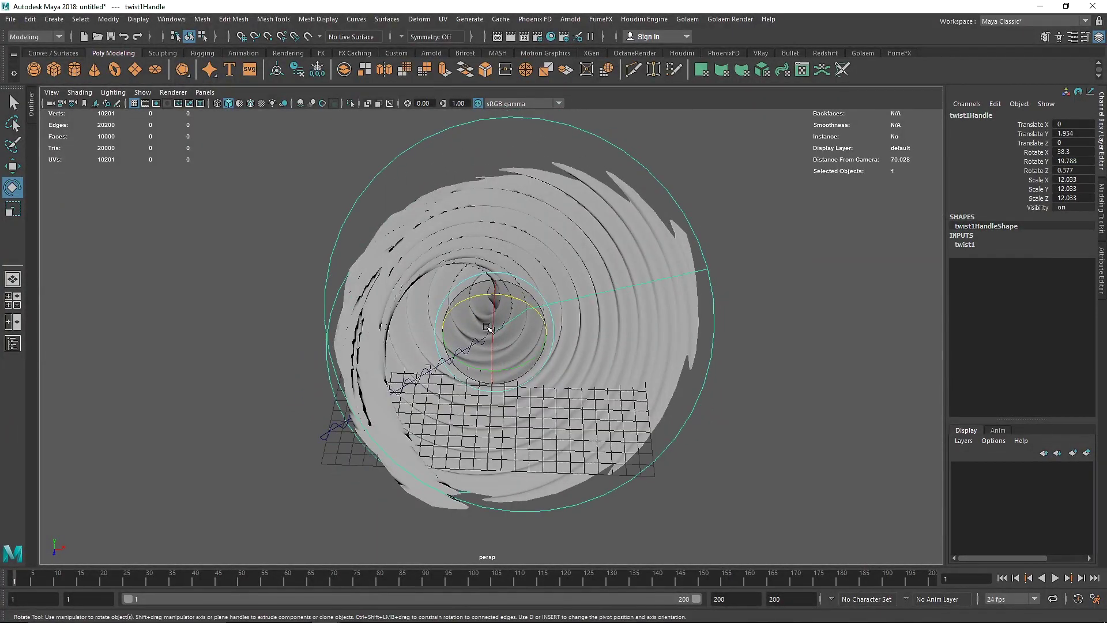
- Show the twisted plane in smooth mesh preview and deselect it to inspect the spiral up close
click(284, 269)
click(390, 222)
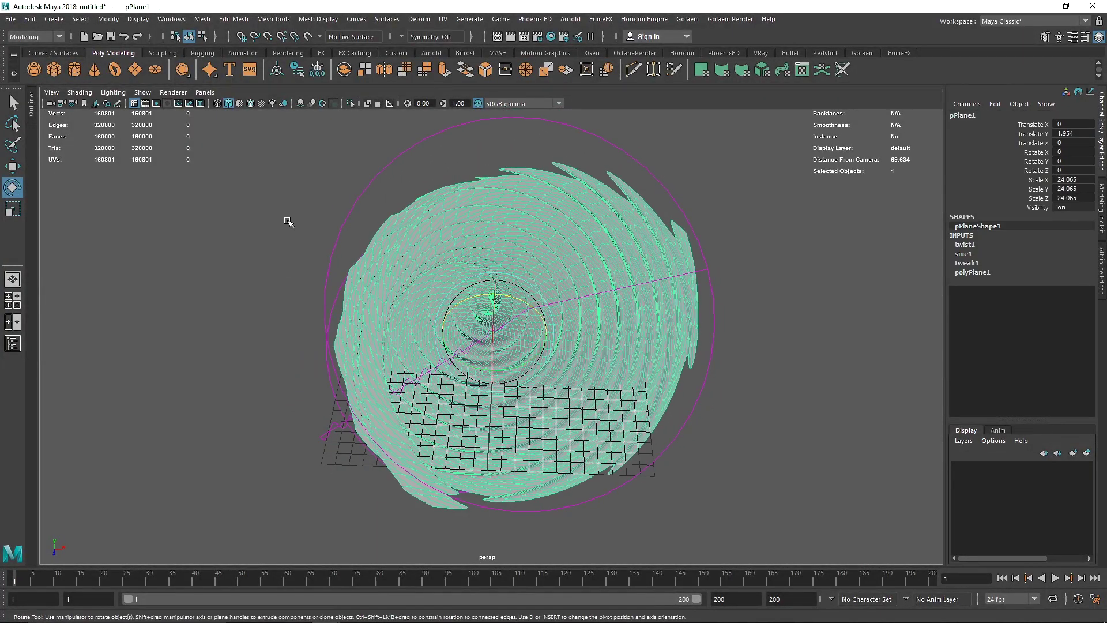
click(286, 220)
scroll(398, 247, up, 5)
alt+drag(398, 247, 439, 237)
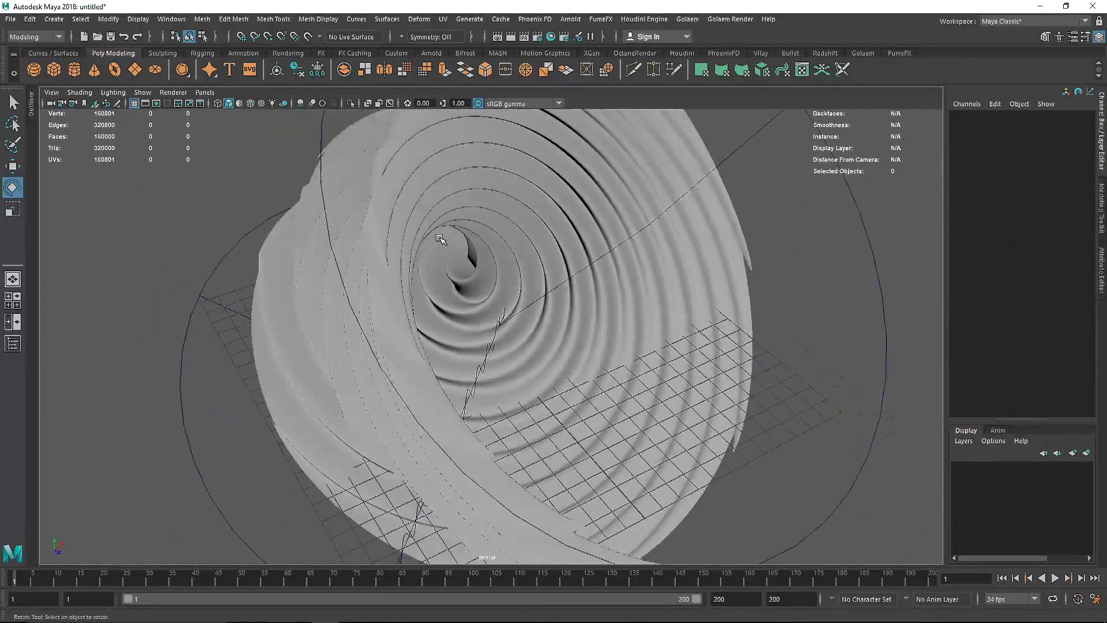
- Rotate the sine handle to about 31, 5 and 108 degrees around X, Y and Z and deselect it
scroll(441, 239, down, 5)
click(477, 455)
alt+drag(482, 457, 445, 455)
mouse_move(488, 331)
mouse_down()
mouse_move(472, 320)
mouse_move(497, 337)
mouse_move(469, 329)
mouse_move(480, 329)
mouse_up()
scroll(638, 363, down, 6)
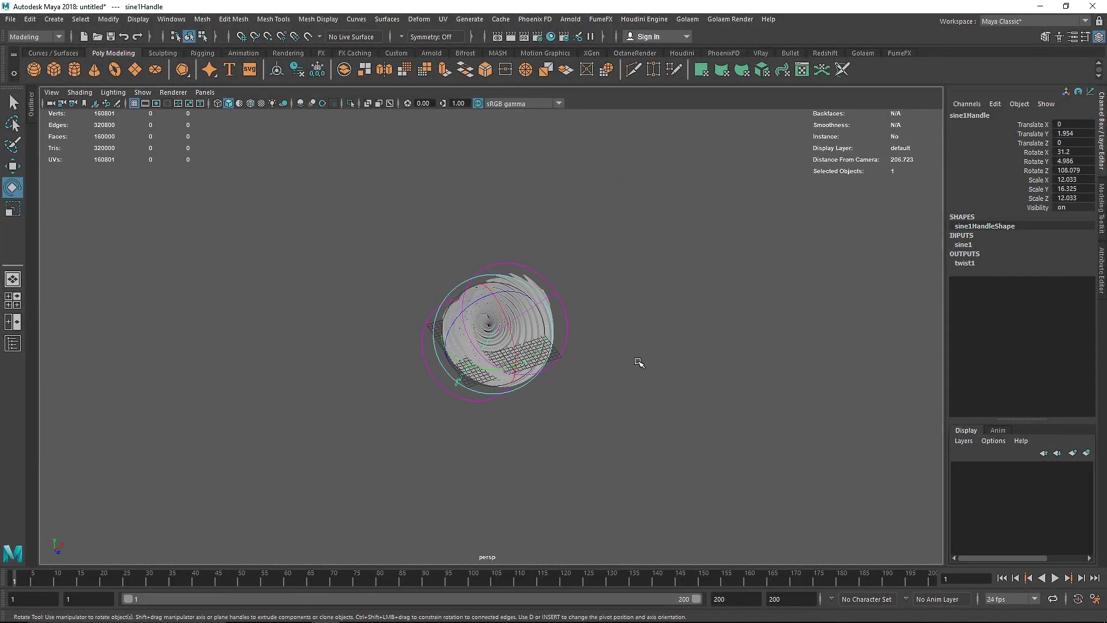
click(639, 346)
- Look through the Main camera, frame it closely on the spiral's centre and show the resolution gate
click(205, 92)
mouse_move(248, 105)
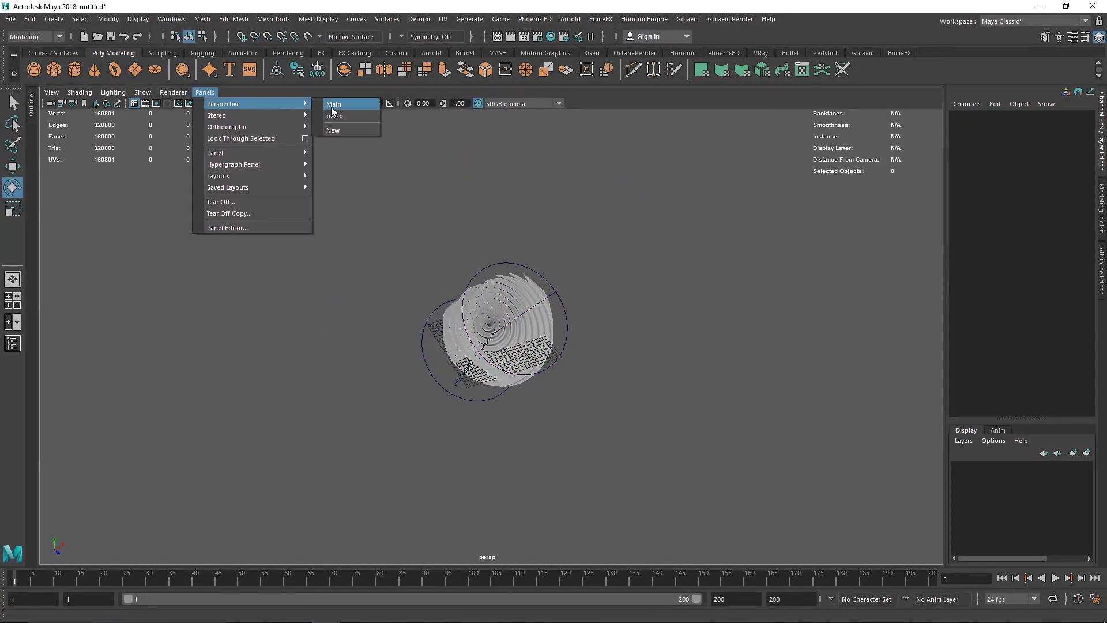
click(334, 109)
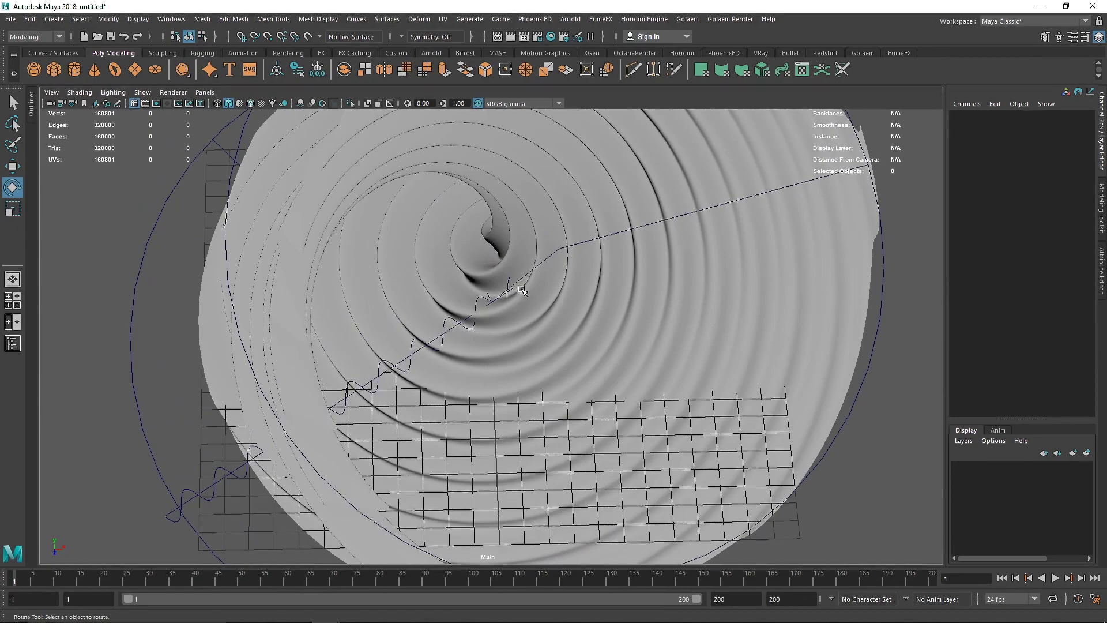
scroll(478, 282, up, 6)
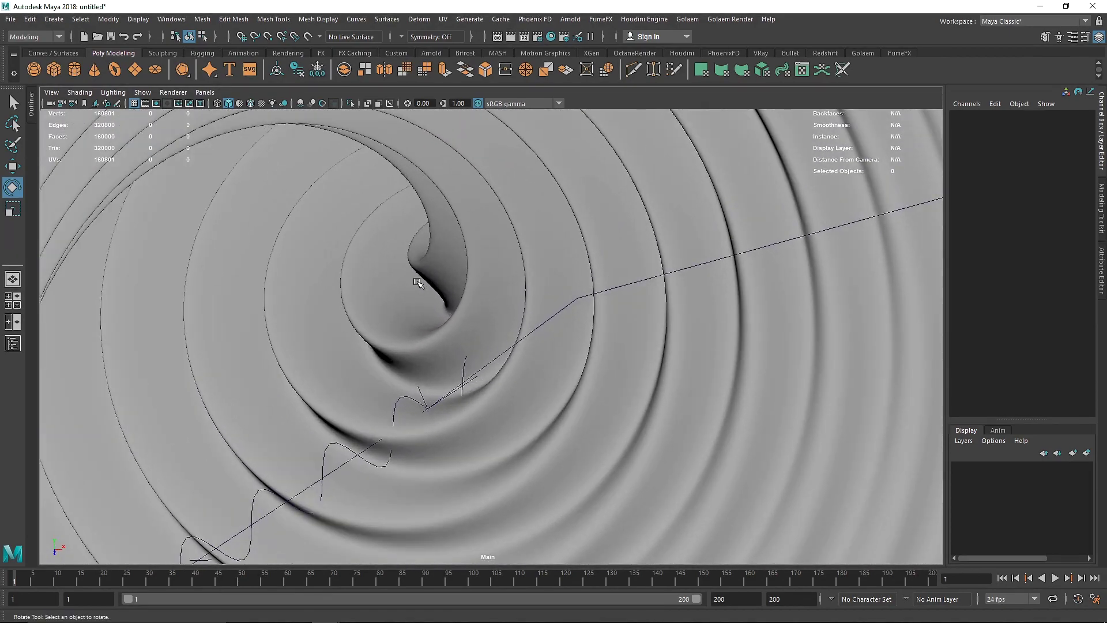
alt+middle_drag(418, 282, 475, 290)
click(156, 103)
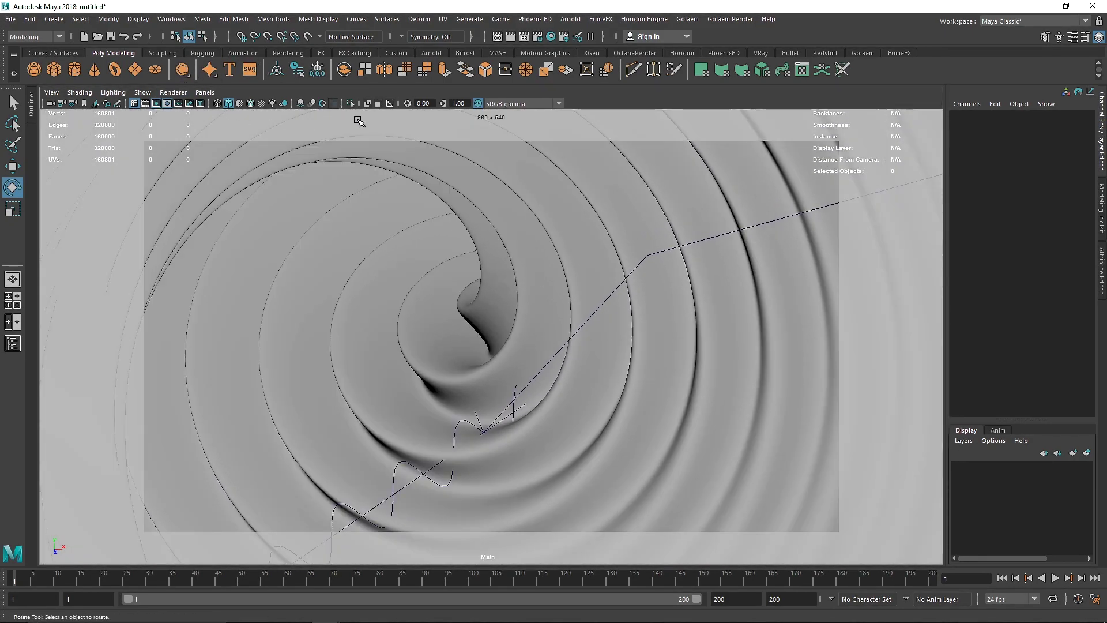
click(203, 95)
click(329, 106)
- Set the render image size to the 1k_Square preset and the renderable camera to Main
click(540, 37)
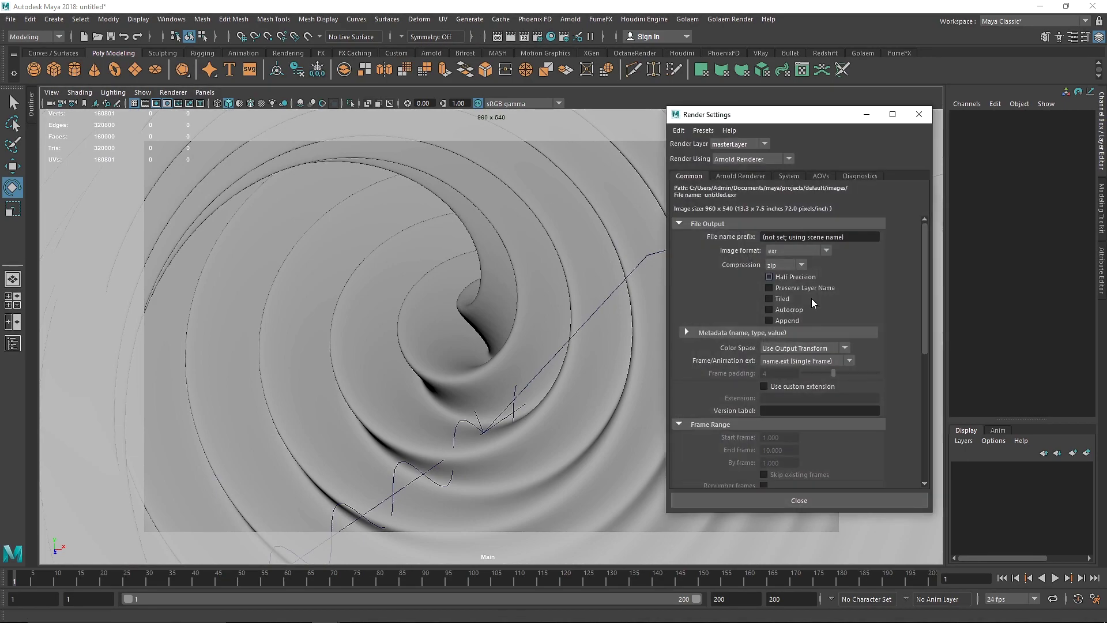
click(807, 376)
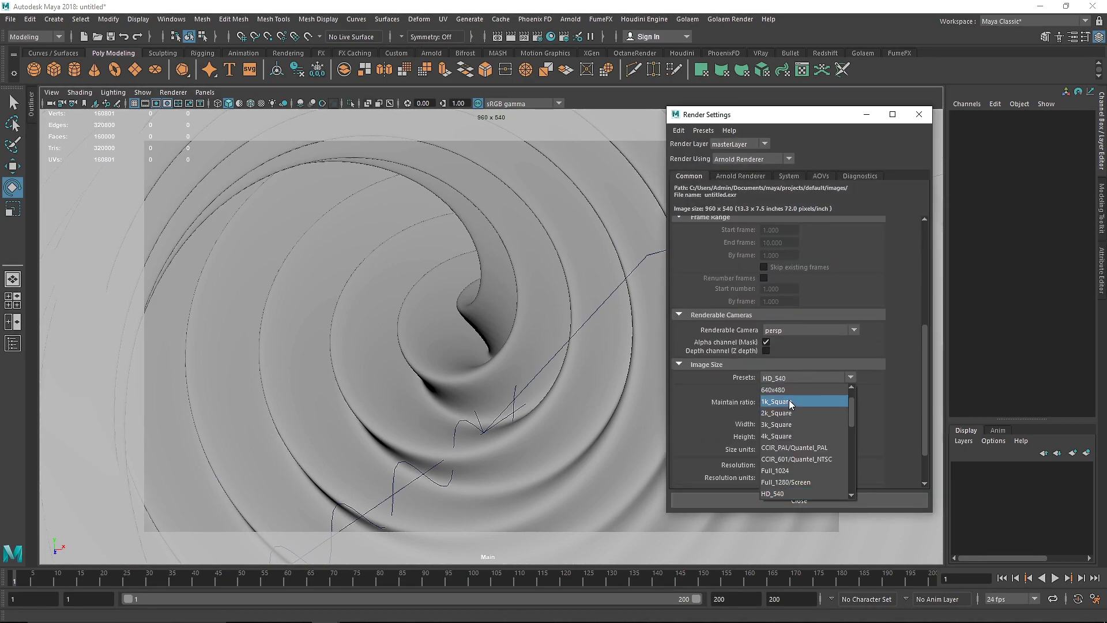
click(789, 400)
click(790, 329)
click(784, 360)
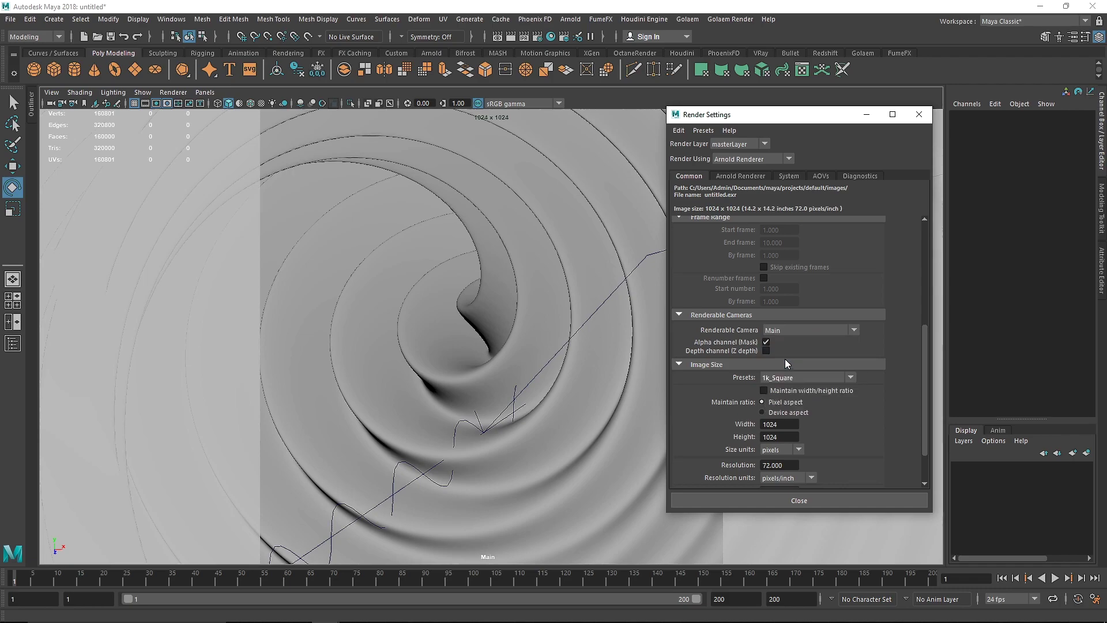
click(919, 115)
- Show the object attributes and rename the plane pPlane1 as Deformed
click(1104, 225)
click(1102, 270)
click(34, 109)
click(72, 186)
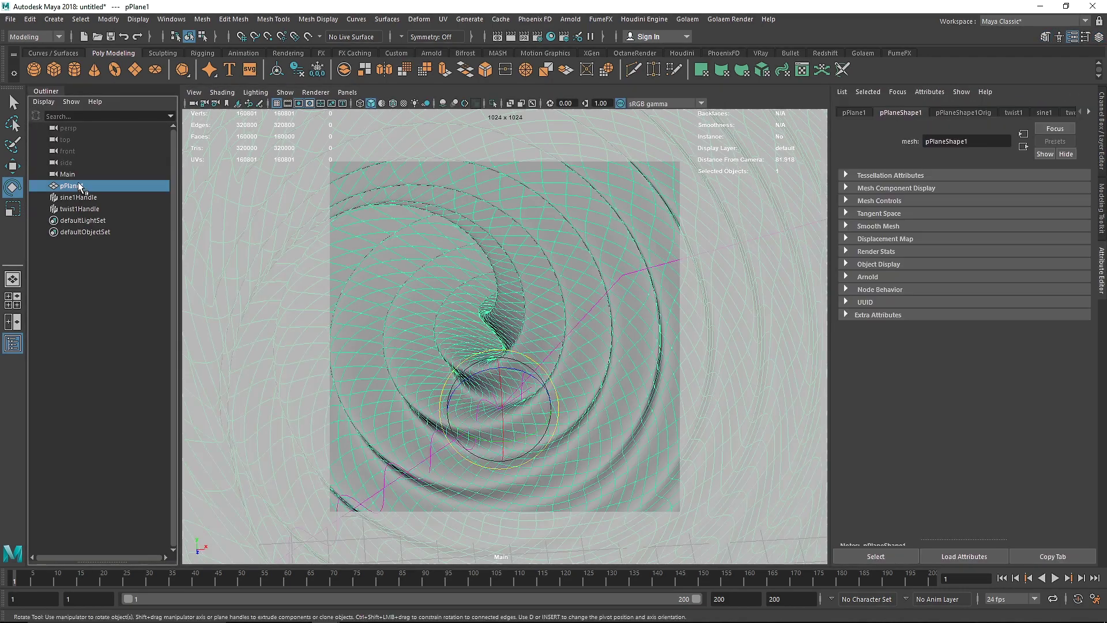
click(76, 174)
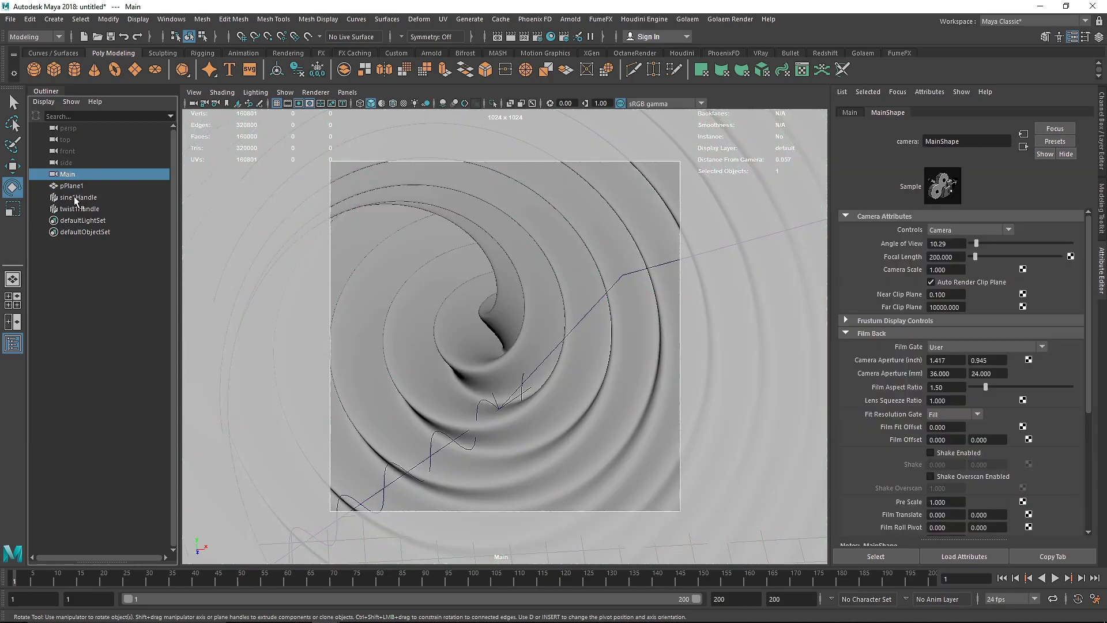
double_click(76, 185)
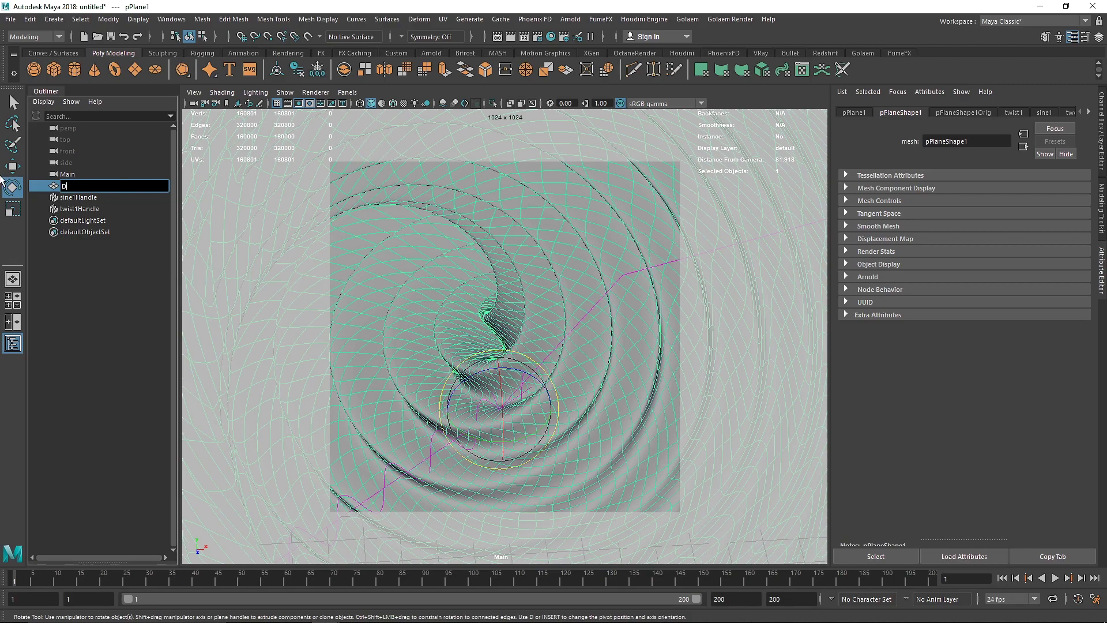
text(Deformed)
key(Return)
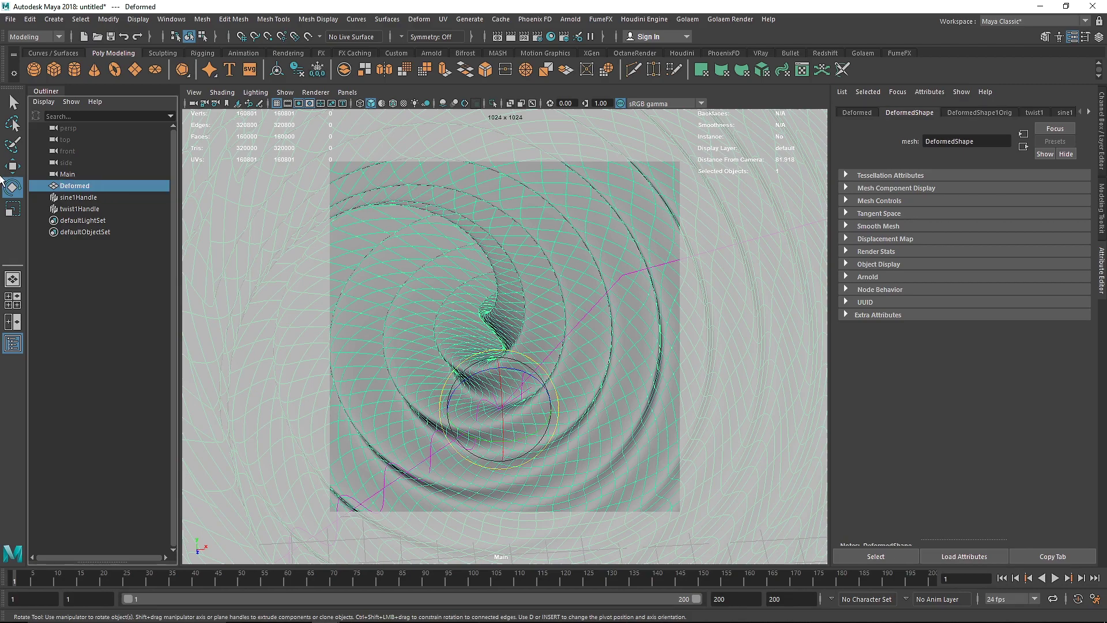
click(48, 91)
key(q)
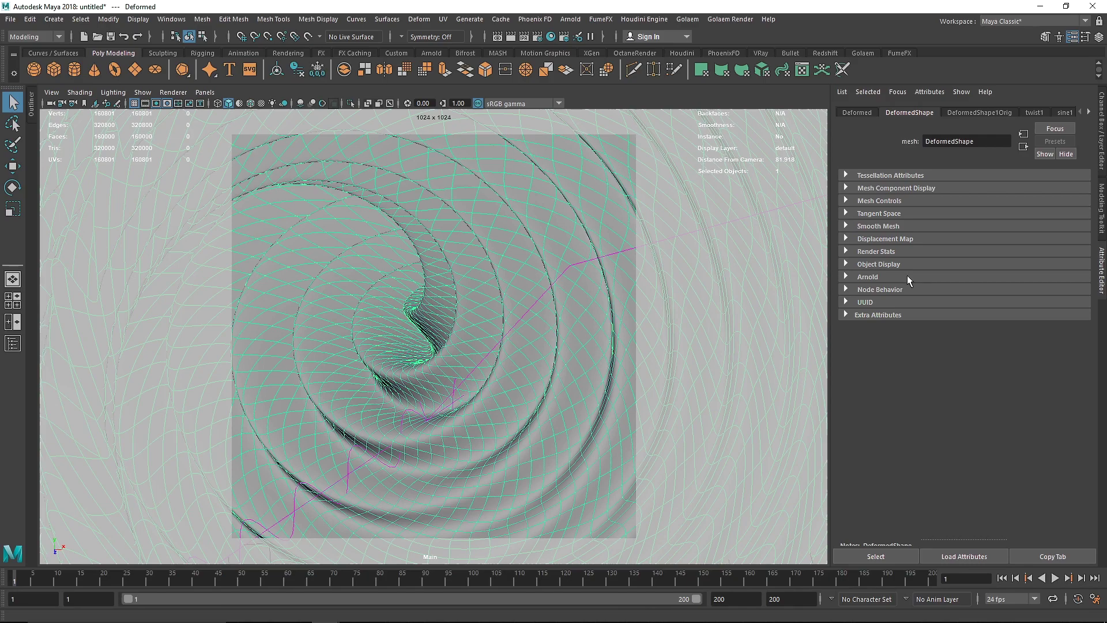
- Reframe the spiral and set the Deformed mesh's Arnold subdivision to catclark with 2 iterations
mouse_move(479, 314)
alt+mouse_down()
mouse_move(434, 300)
mouse_move(462, 311)
mouse_move(477, 302)
alt+mouse_up()
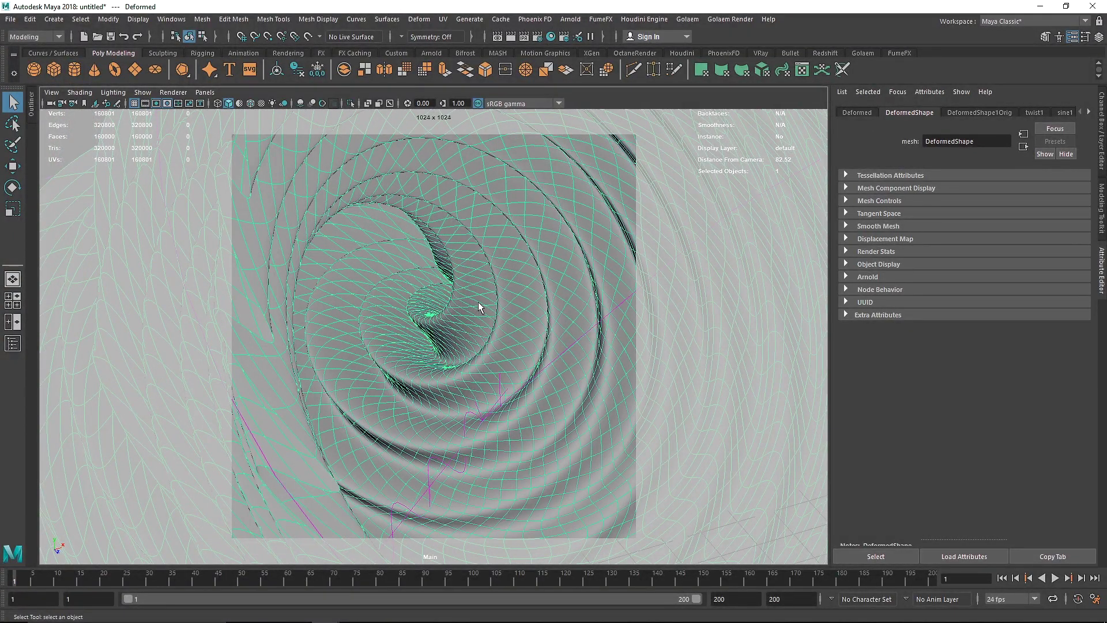
click(894, 287)
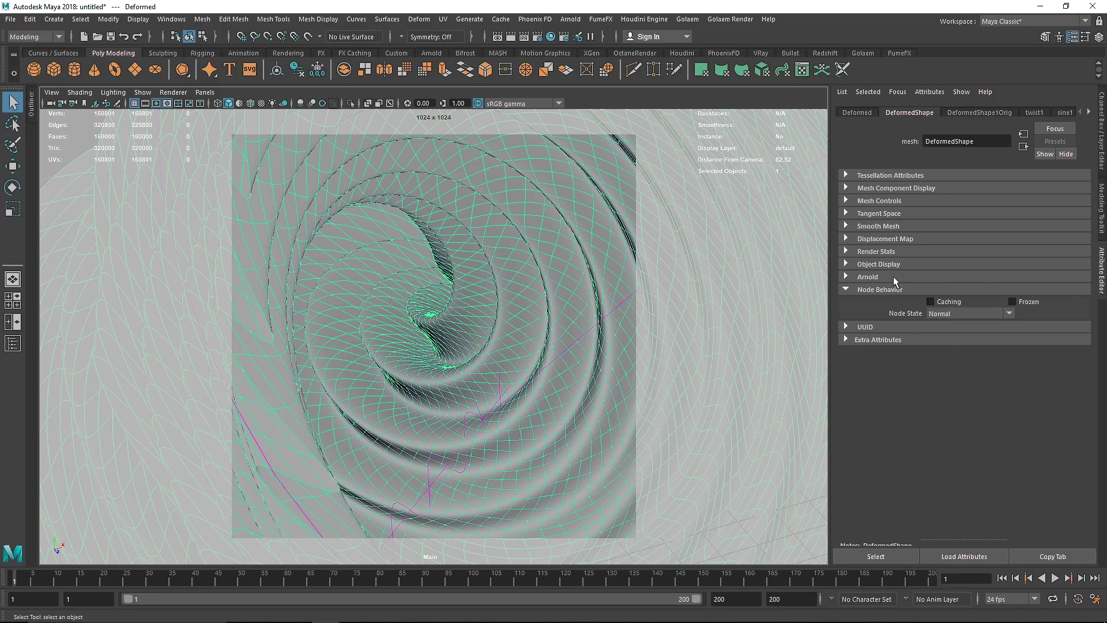
click(894, 278)
scroll(963, 434, down, 3)
click(908, 434)
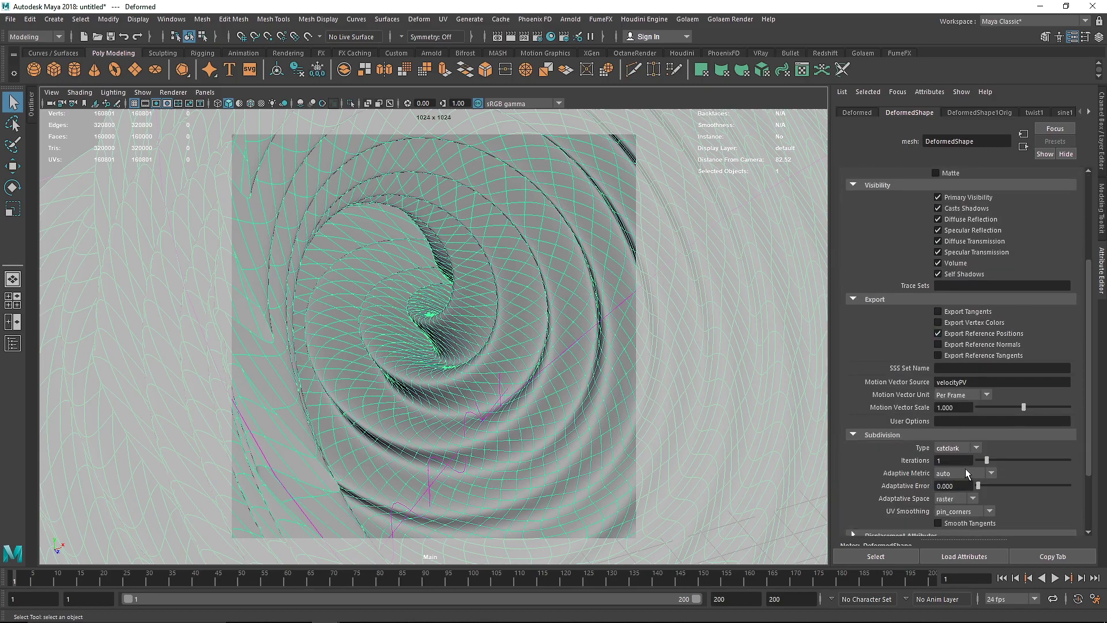
drag(989, 461, 996, 460)
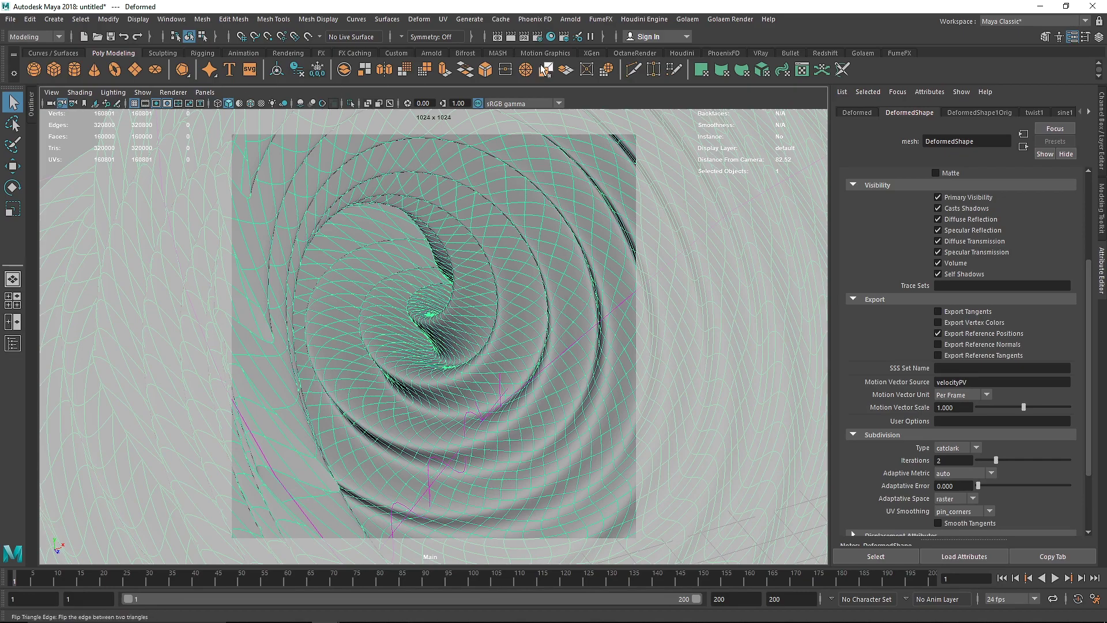
- Start an Arnold RenderView preview beside the viewport, widen it and set its debug shading to occlusion
click(442, 53)
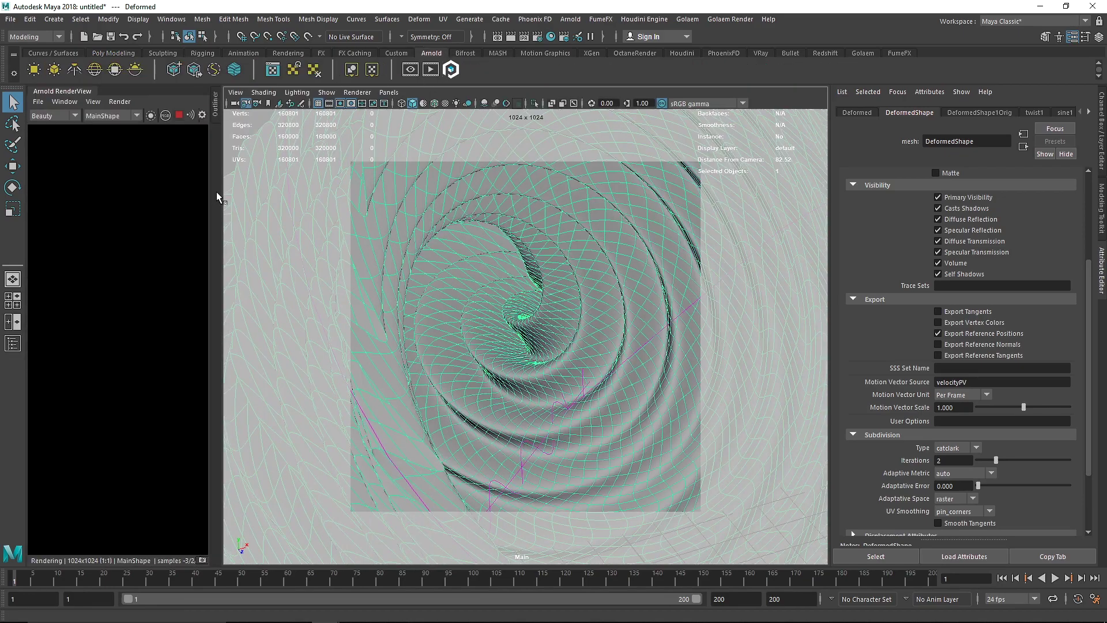
drag(221, 191, 512, 219)
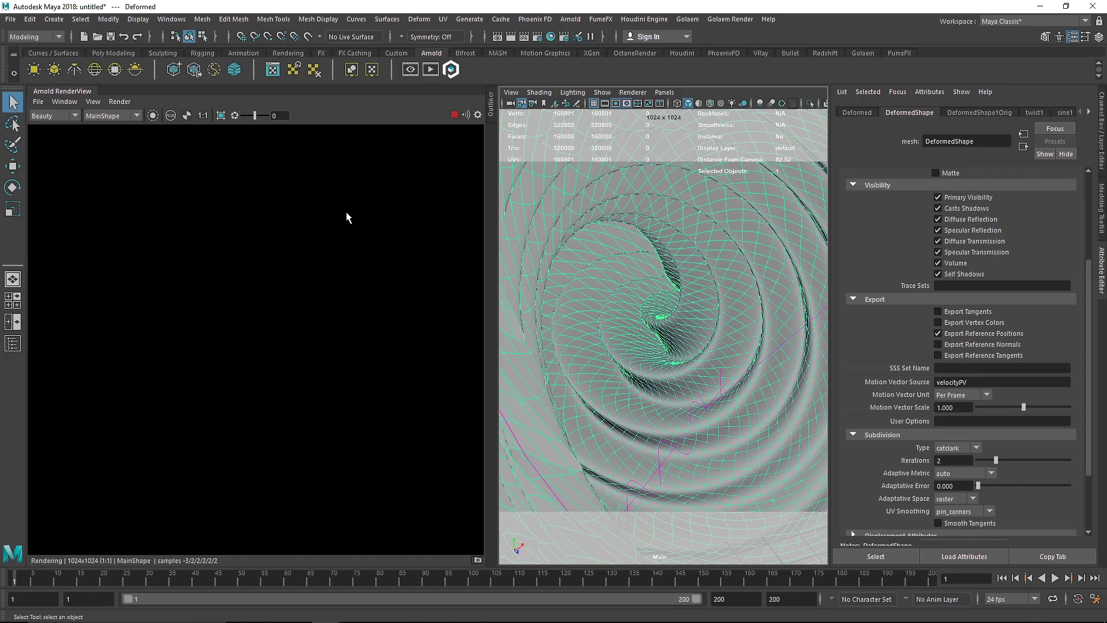
click(120, 101)
mouse_move(209, 228)
click(290, 281)
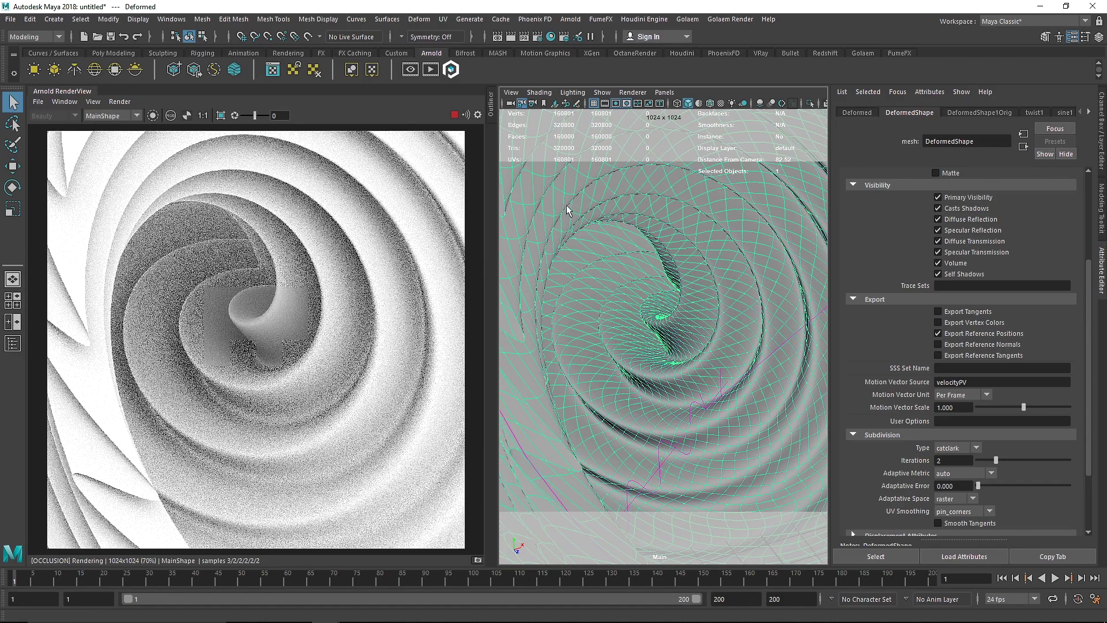
- Unlock the Main camera and move it closer to the spiral's centre at a new angle for the preview
click(522, 103)
scroll(680, 306, up, 3)
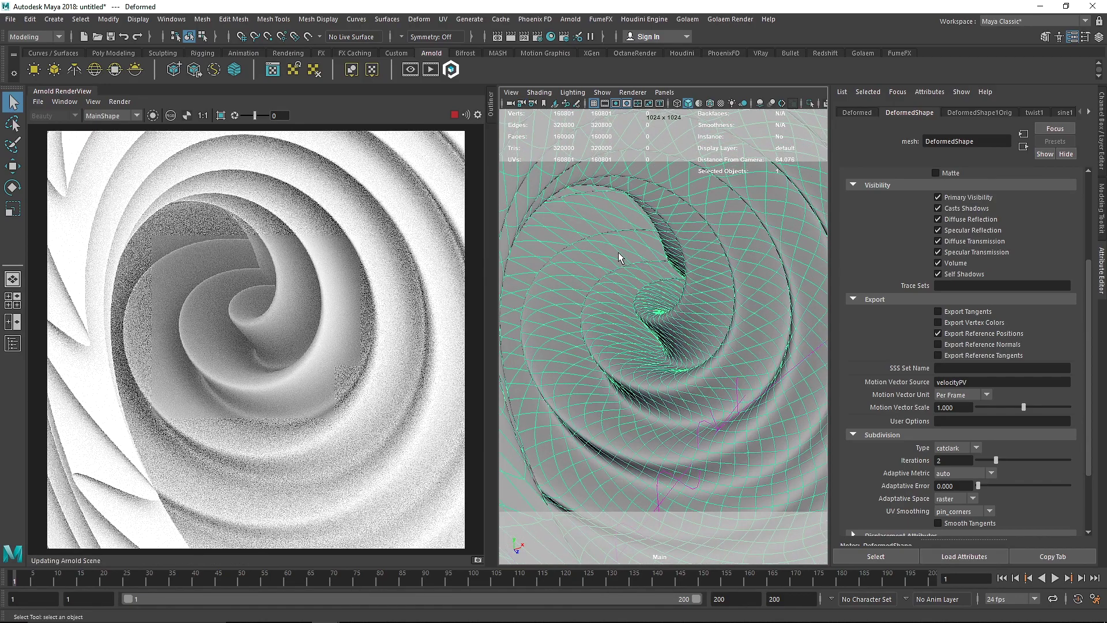
alt+drag(620, 258, 653, 294)
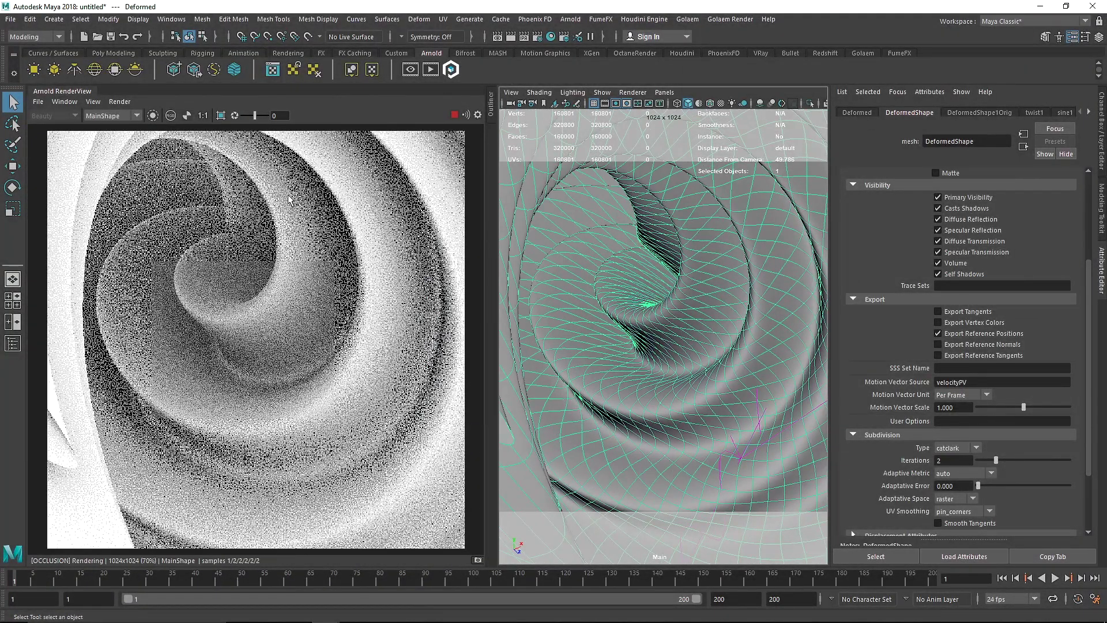
scroll(288, 199, down, 2)
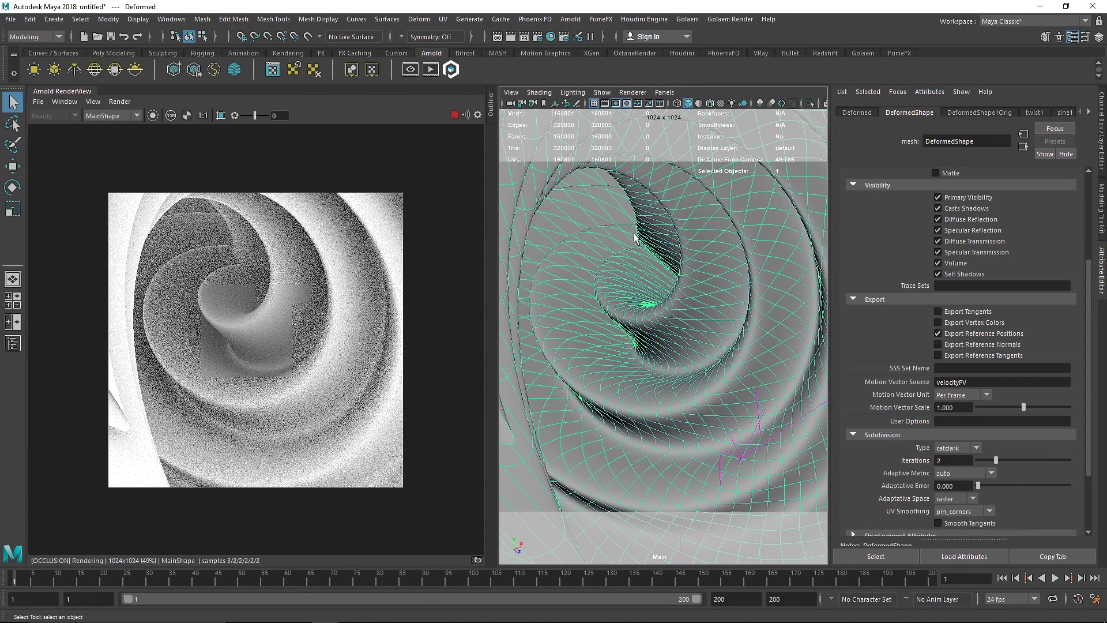
- Switch the viewport to the persp camera and frame the whole Deformed mesh
key(space)
scroll(621, 244, down, 3)
scroll(678, 330, up, 5)
key(f)
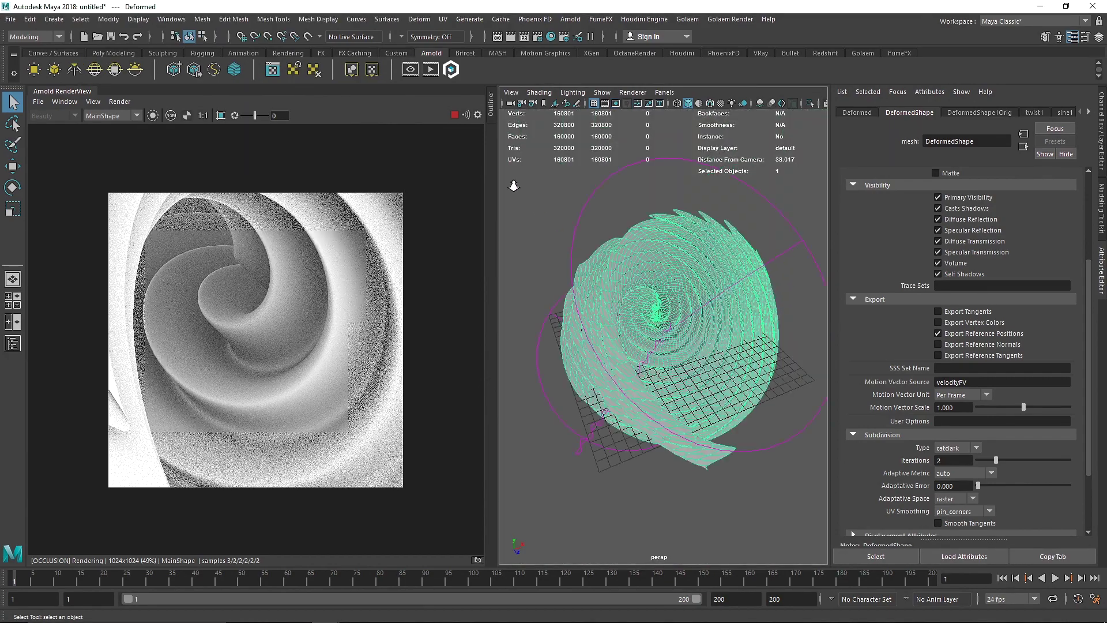
scroll(645, 376, down, 5)
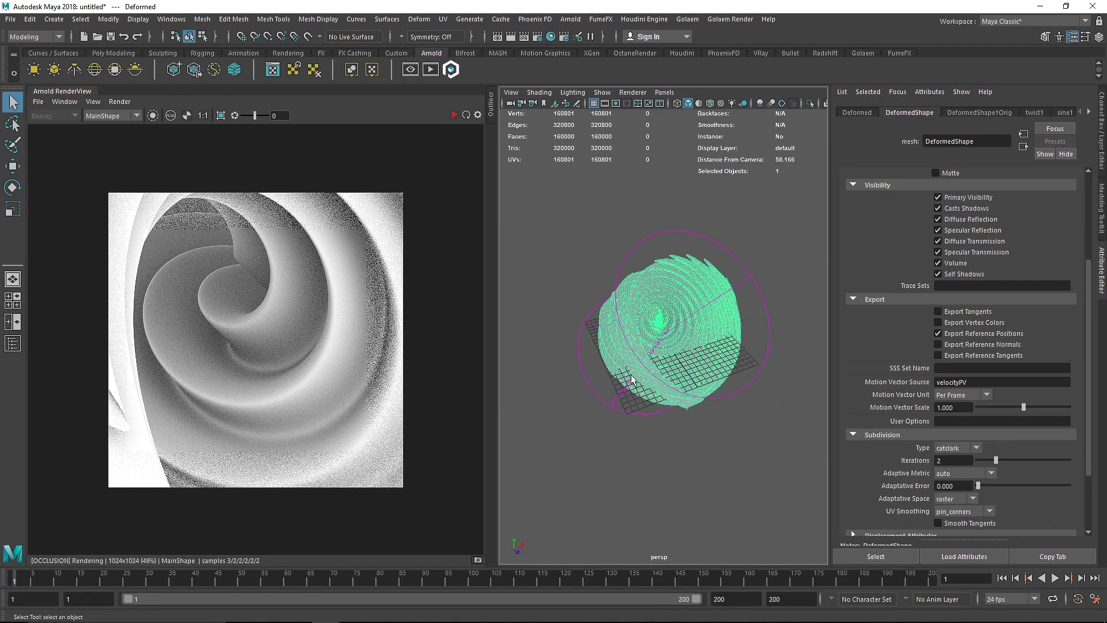
- Rotate the Twist deformer handle freely to about 54, 15 and 23 degrees in X, Y and Z and rerun the Arnold preview
click(580, 373)
click(593, 381)
key(e)
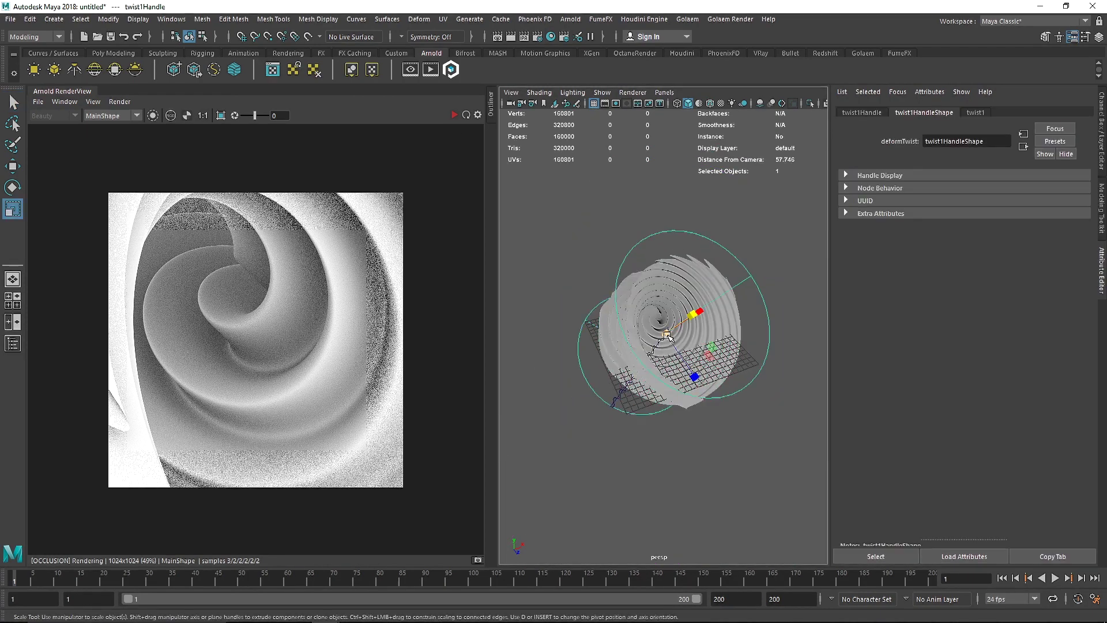
drag(650, 310, 410, 184)
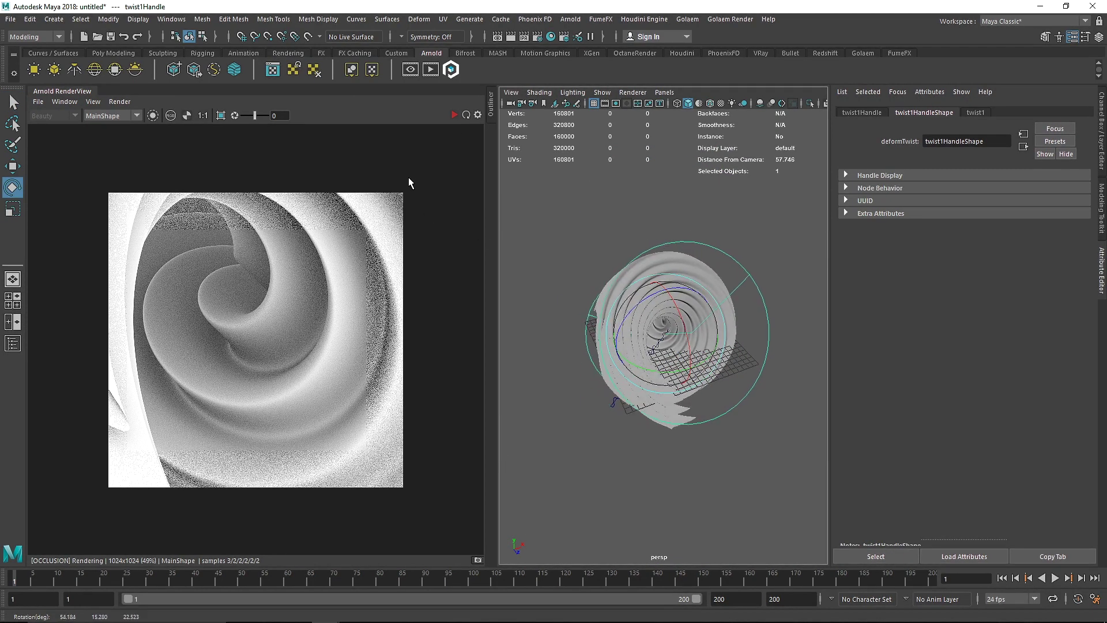
click(454, 115)
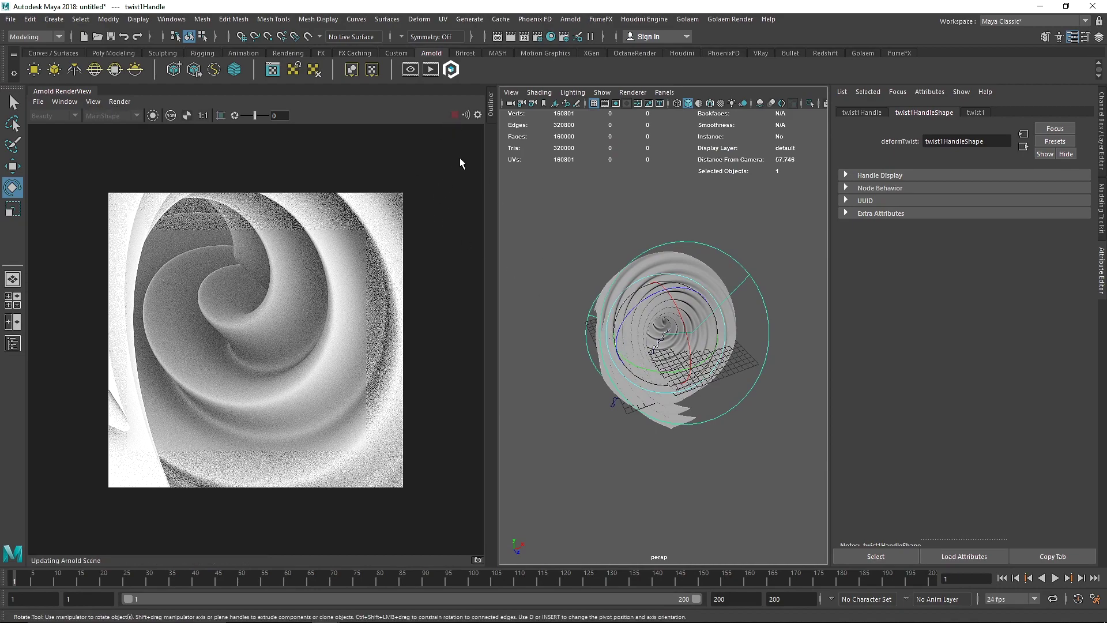
- Orbit around the rotated spiral, return the viewport to the Main camera and widen the viewport
scroll(642, 362, up, 3)
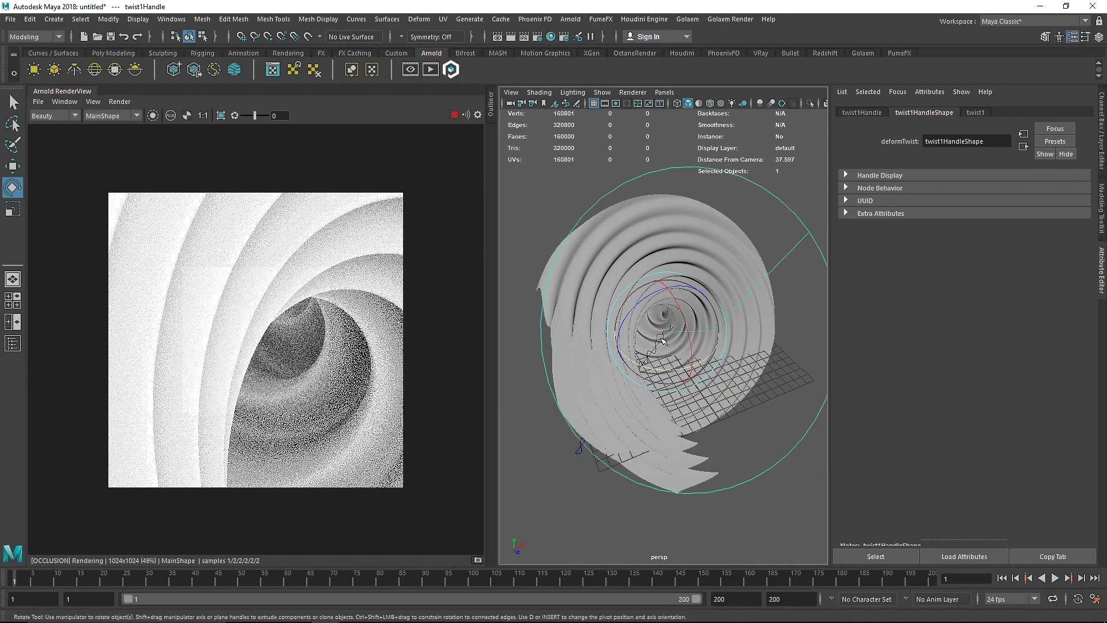
alt+drag(624, 320, 600, 294)
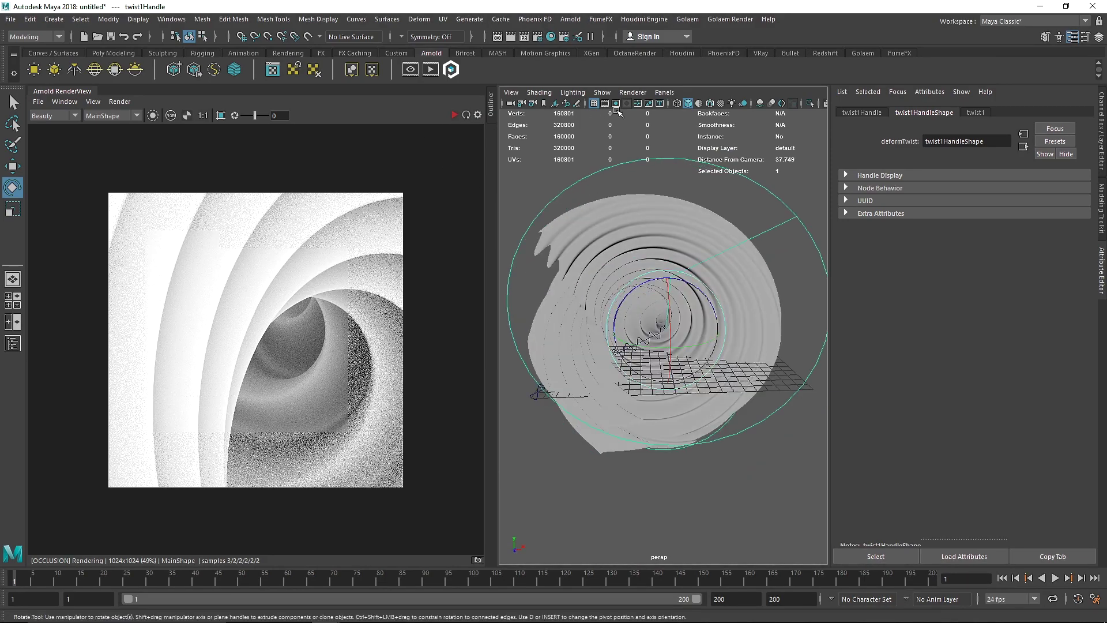
click(665, 92)
mouse_move(740, 104)
click(793, 106)
click(520, 103)
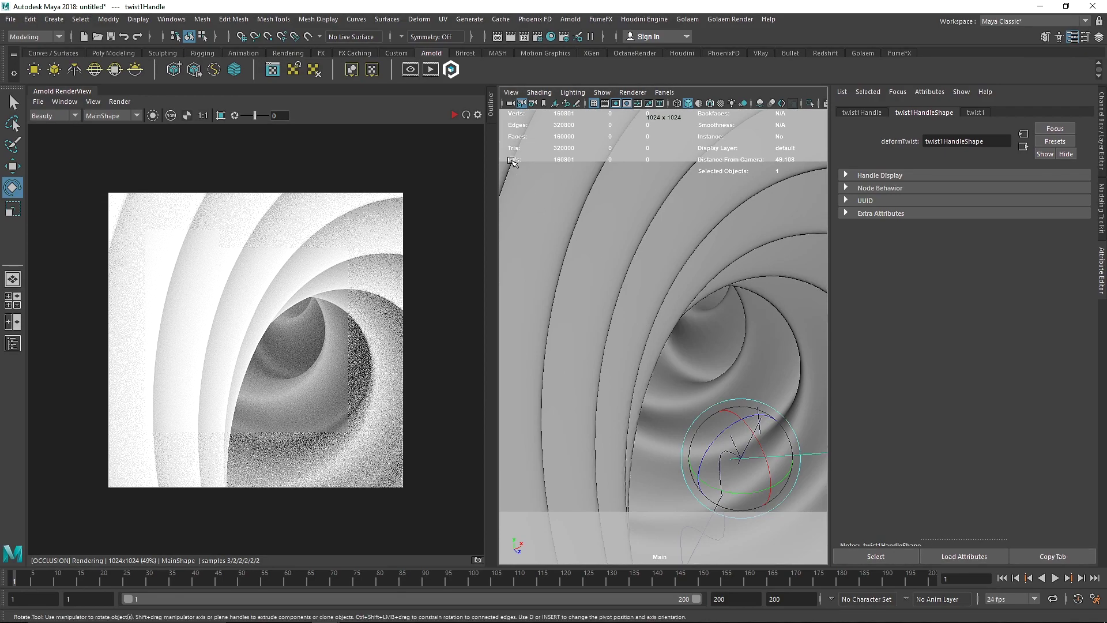
drag(497, 144, 294, 144)
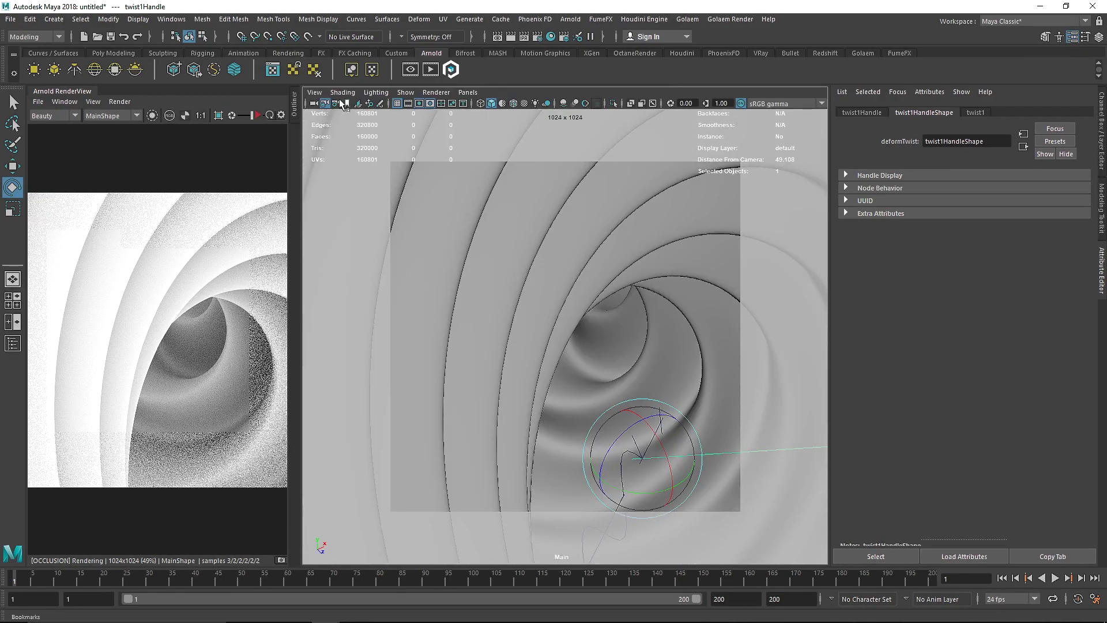
- Orbit the Main camera around the spiral and pull it back to frame the whole mesh
alt+drag(555, 297, 552, 367)
alt+middle_drag(552, 368, 650, 335)
alt+drag(618, 344, 645, 371)
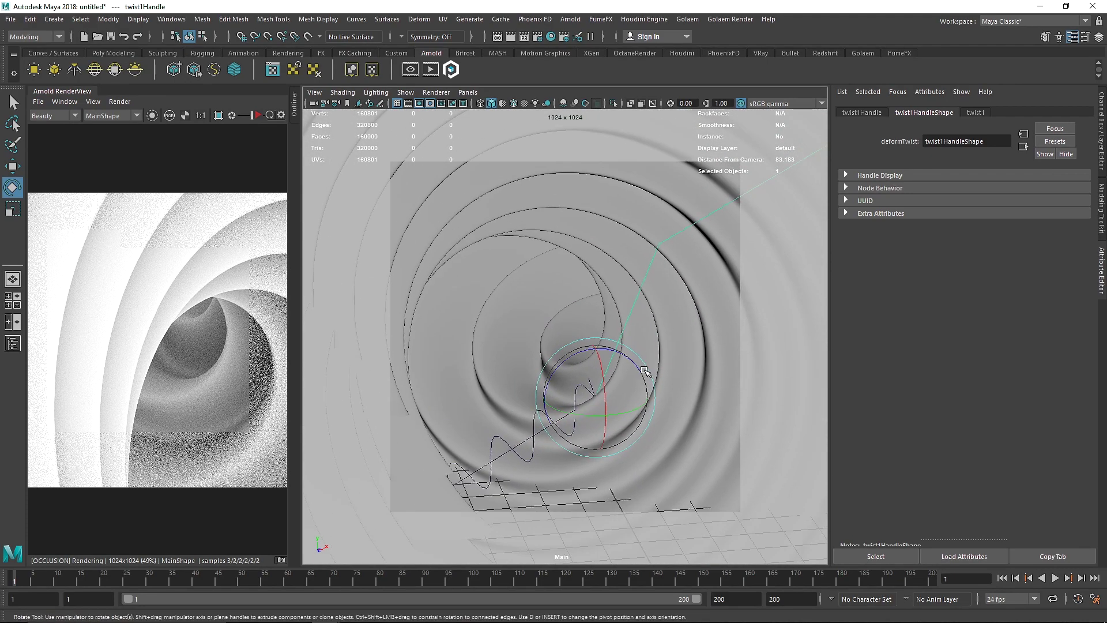
scroll(645, 371, up, 3)
scroll(574, 367, down, 6)
- Display the twist1 deformer's input attributes and move the Main camera close to the spiral's centre at a new angle
click(1103, 225)
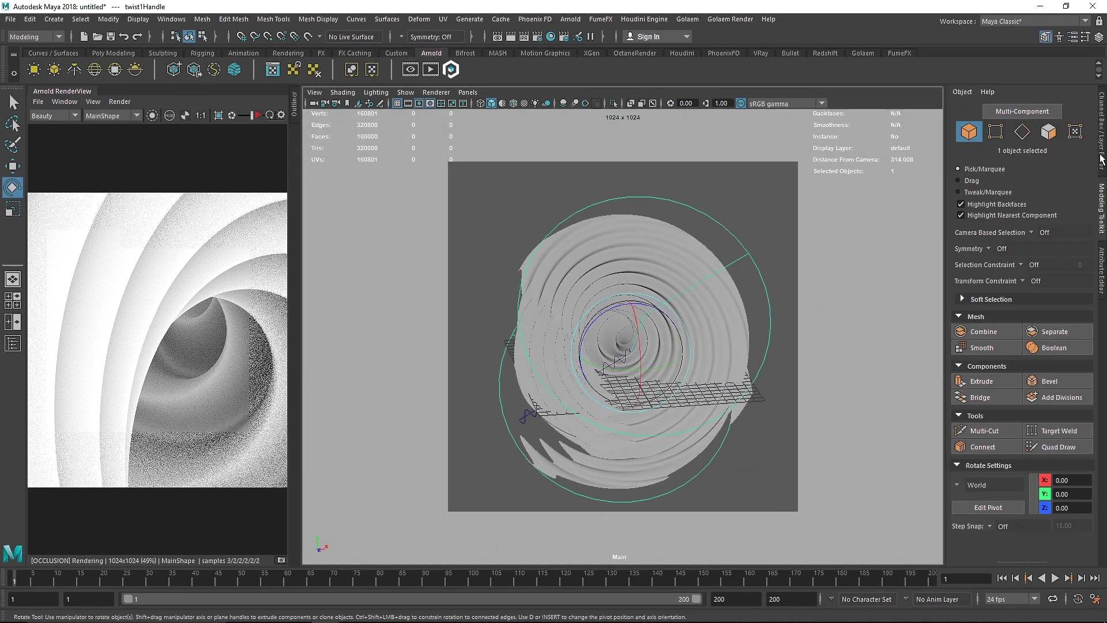
click(1101, 153)
click(965, 245)
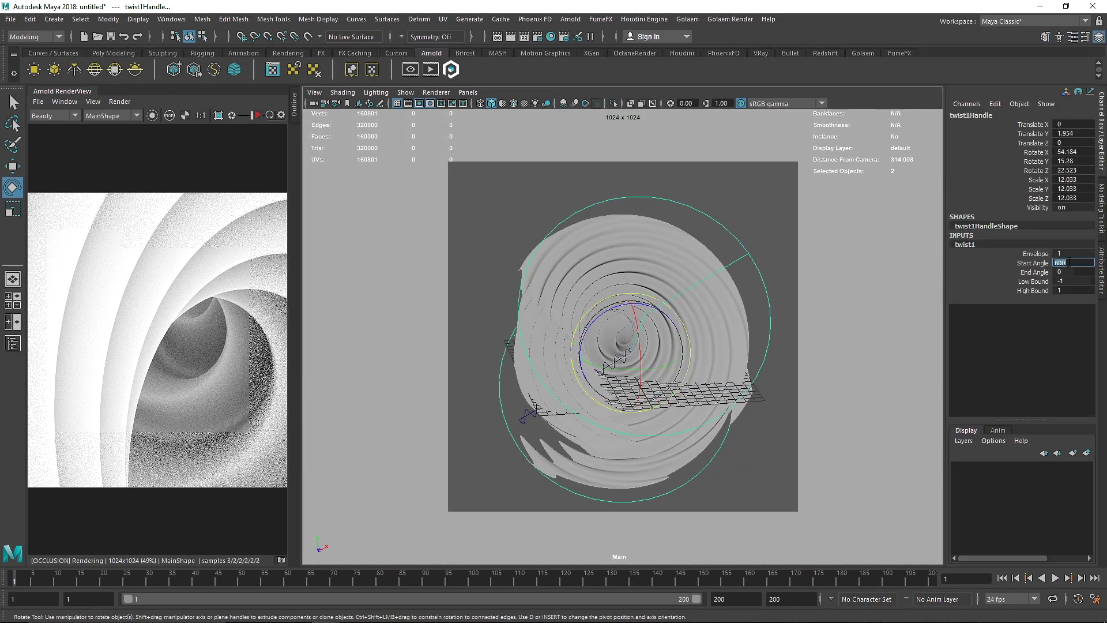
scroll(693, 358, up, 6)
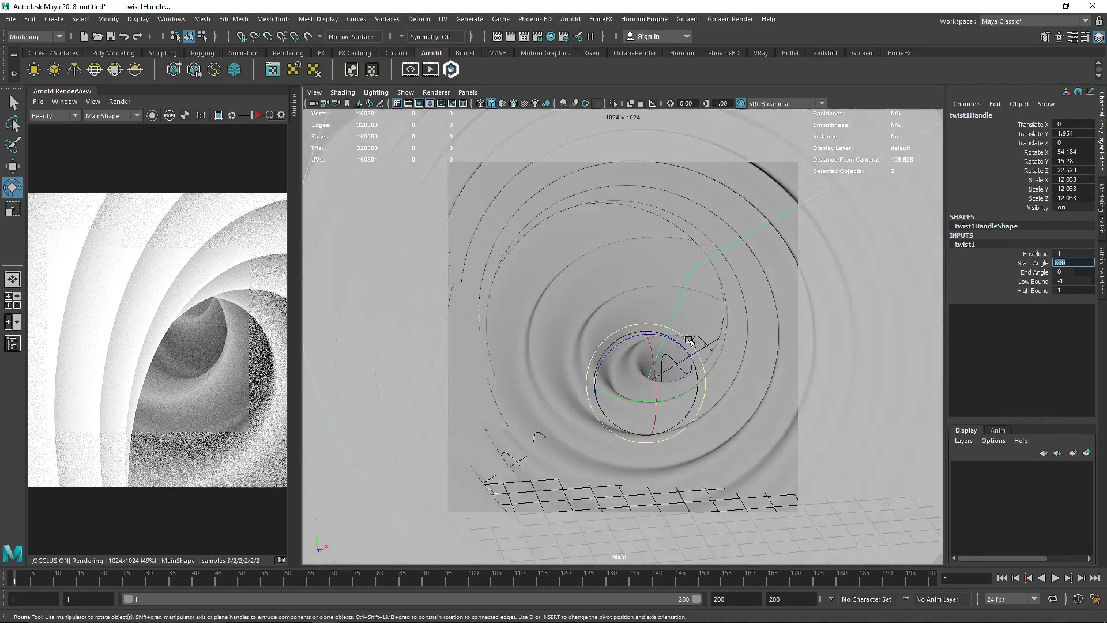
scroll(690, 359, down, 2)
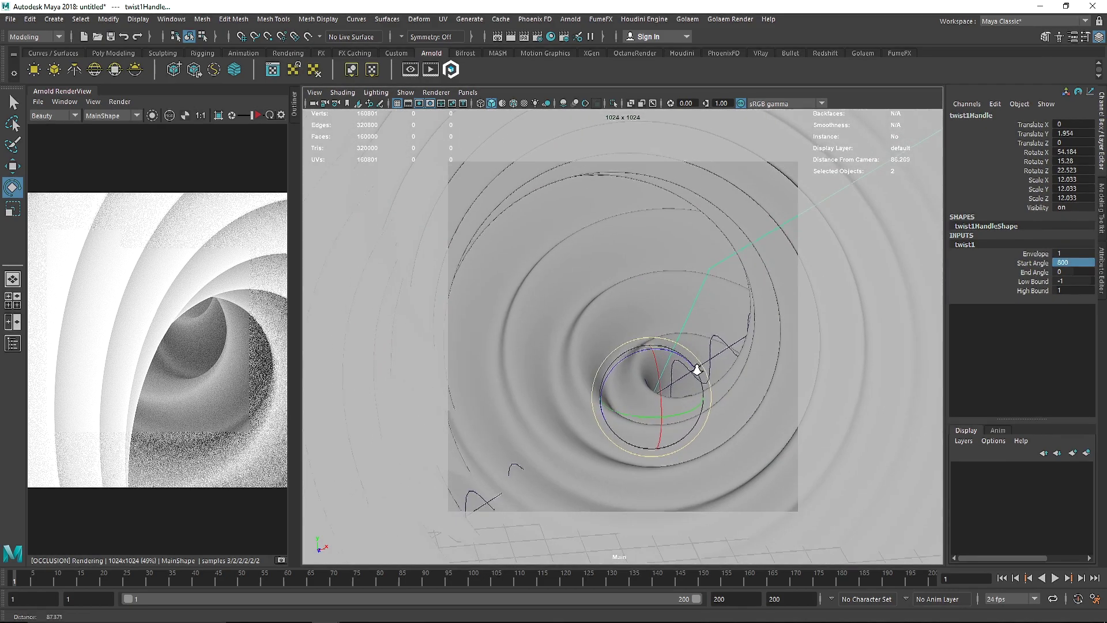
alt+drag(678, 354, 643, 351)
alt+middle_drag(643, 351, 680, 332)
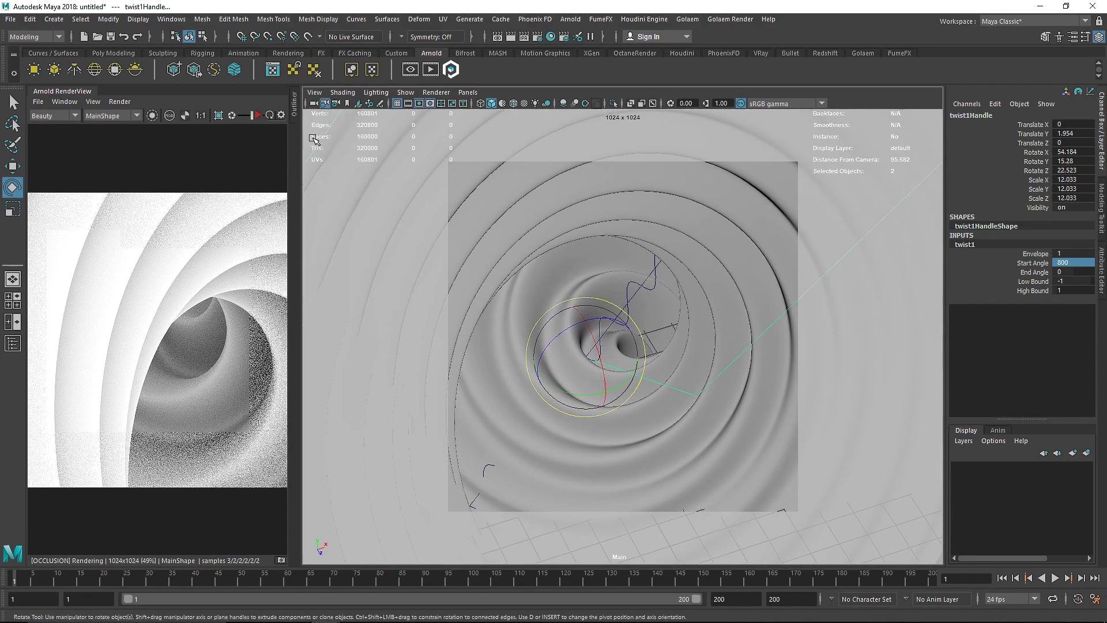
- Widen the Arnold RenderView and rerun the preview from the new Main camera angle
drag(298, 145, 526, 145)
click(487, 115)
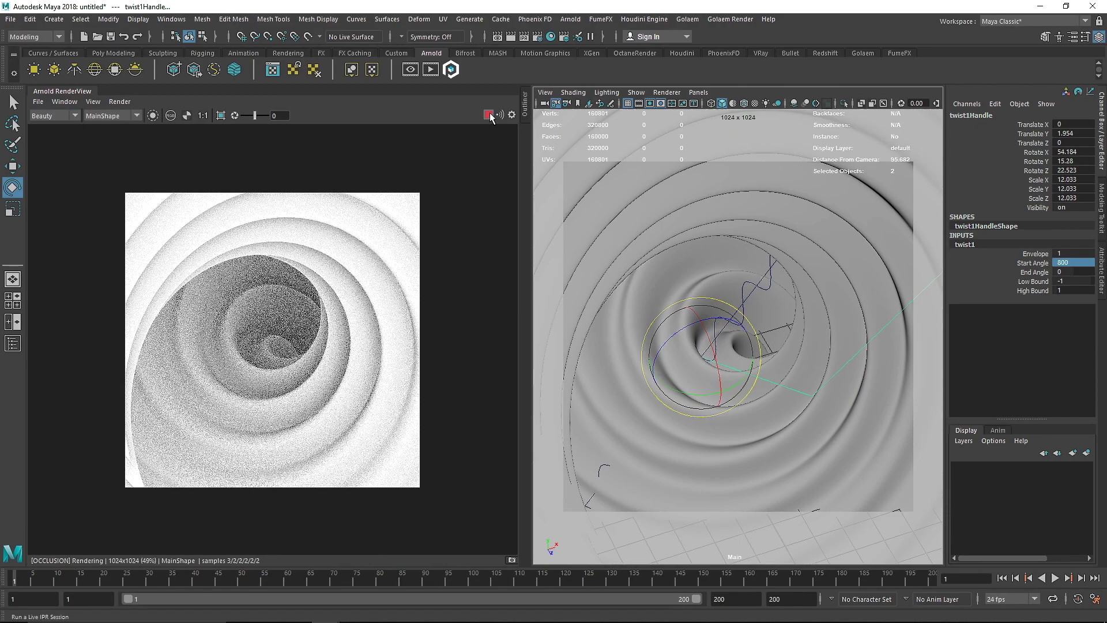
scroll(431, 251, up, 2)
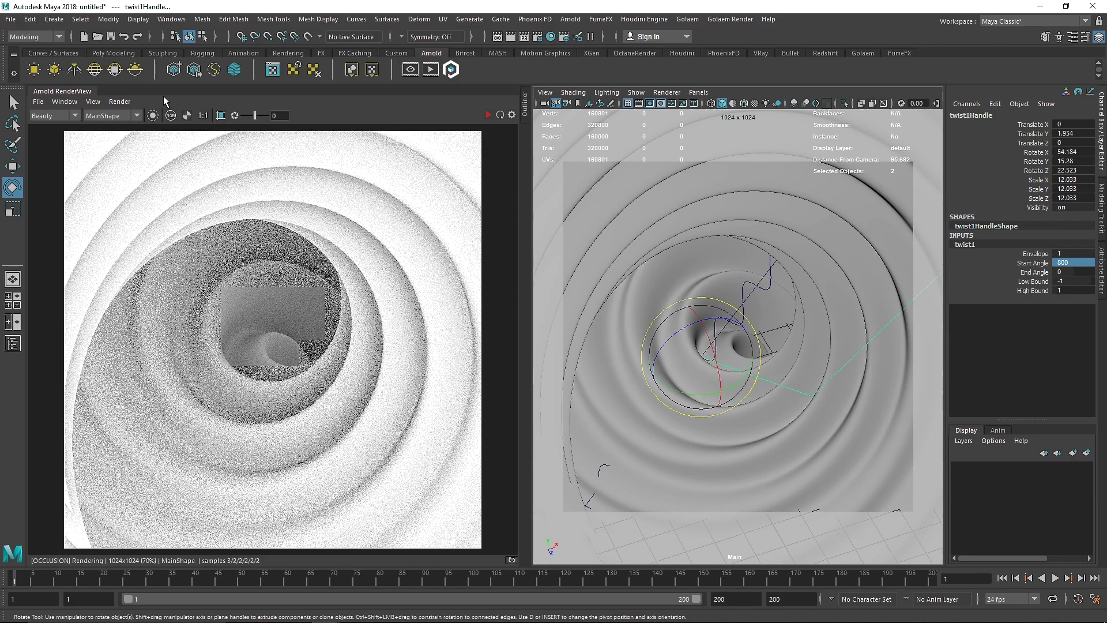
- Disable the debug shading of the Arnold preview
click(119, 101)
mouse_move(223, 226)
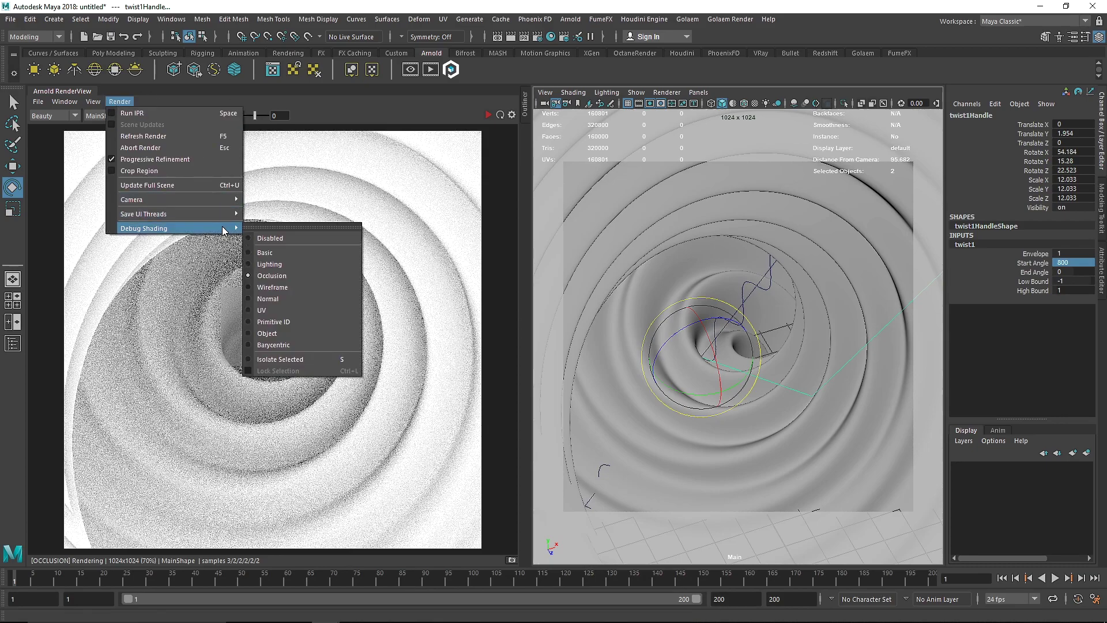
click(301, 238)
- Create a directional light, switch the viewport to the persp camera and raise the light to about 19.4 in Y
click(289, 53)
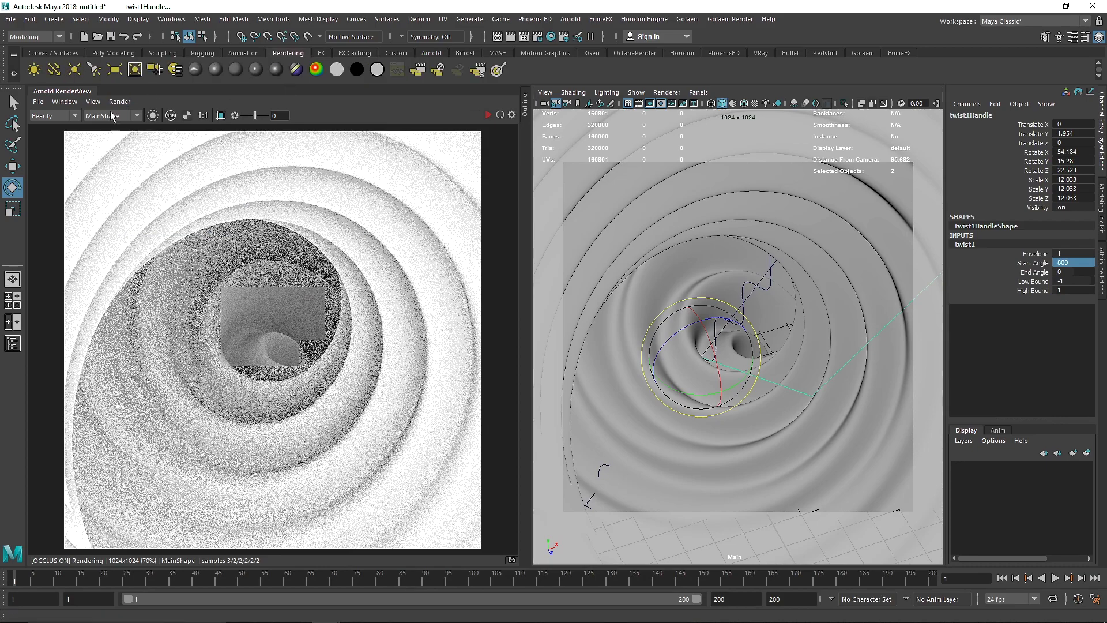
click(54, 69)
key(space)
drag(700, 310, 700, 195)
scroll(697, 323, down, 5)
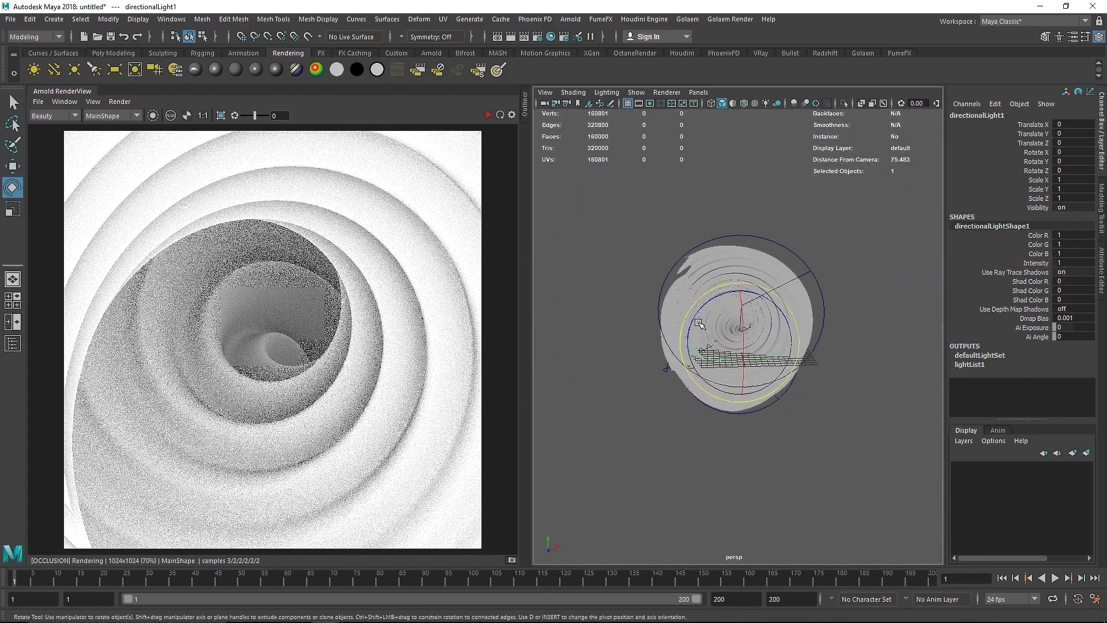
key(w)
drag(739, 300, 741, 188)
scroll(693, 211, up, 6)
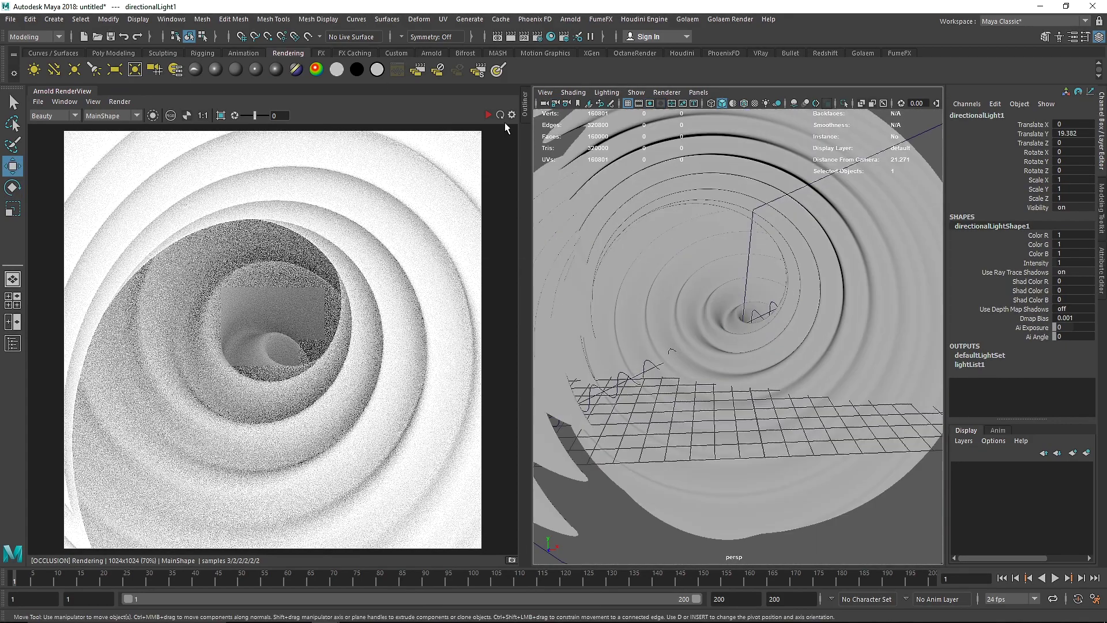
- Rerun the Arnold preview and rotate the directional light to about -37, -37 and 12 degrees in X, Y and Z
click(490, 114)
scroll(756, 224, down, 6)
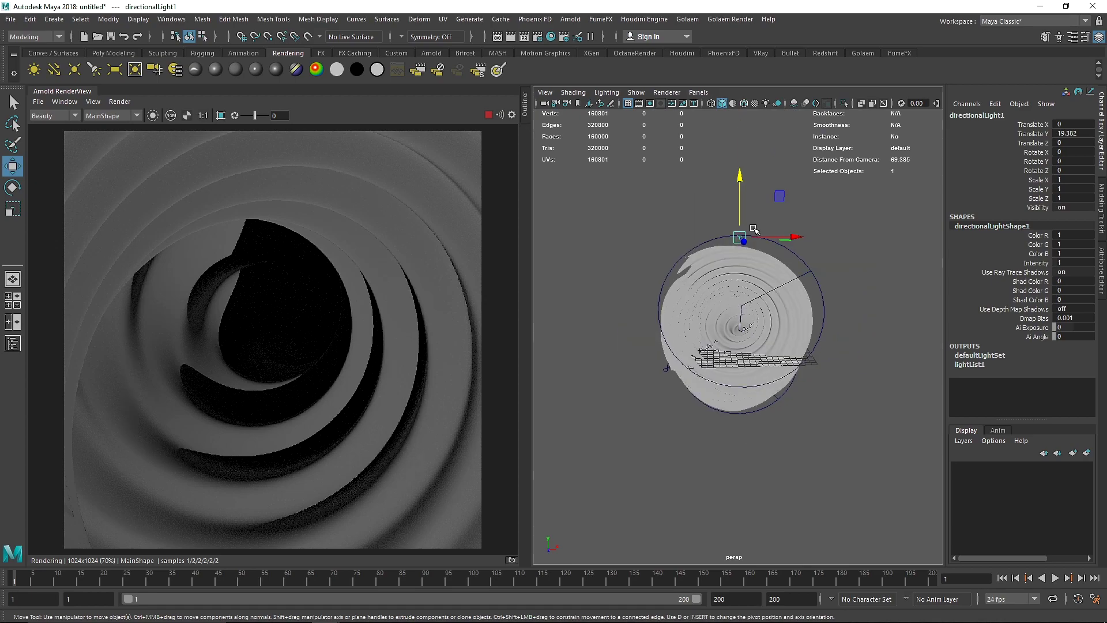
key(e)
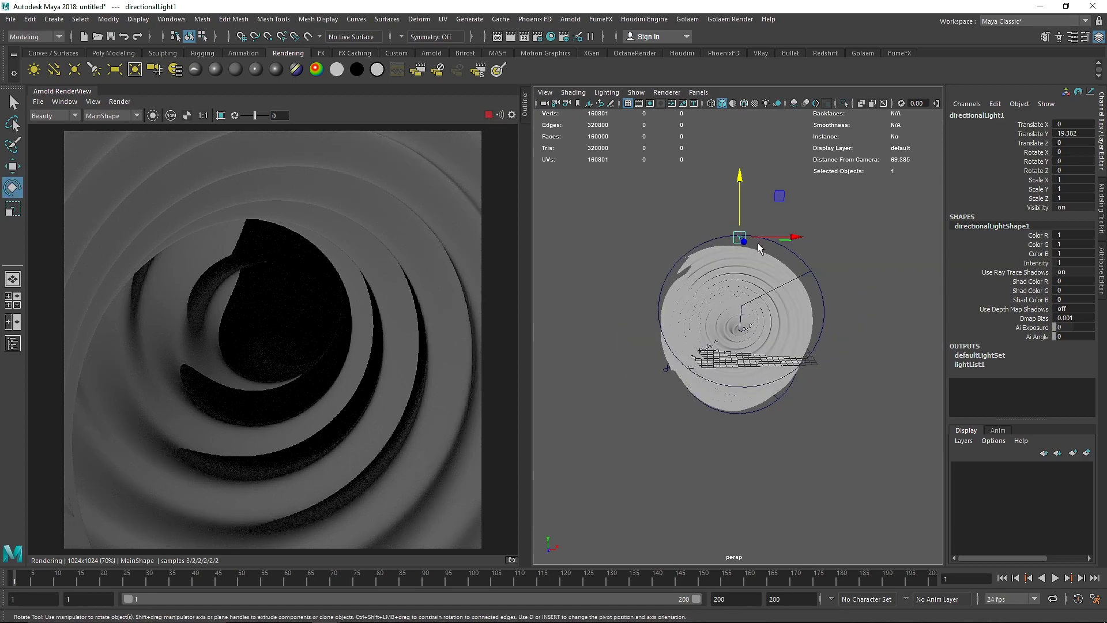
scroll(755, 242, up, 4)
drag(754, 202, 715, 165)
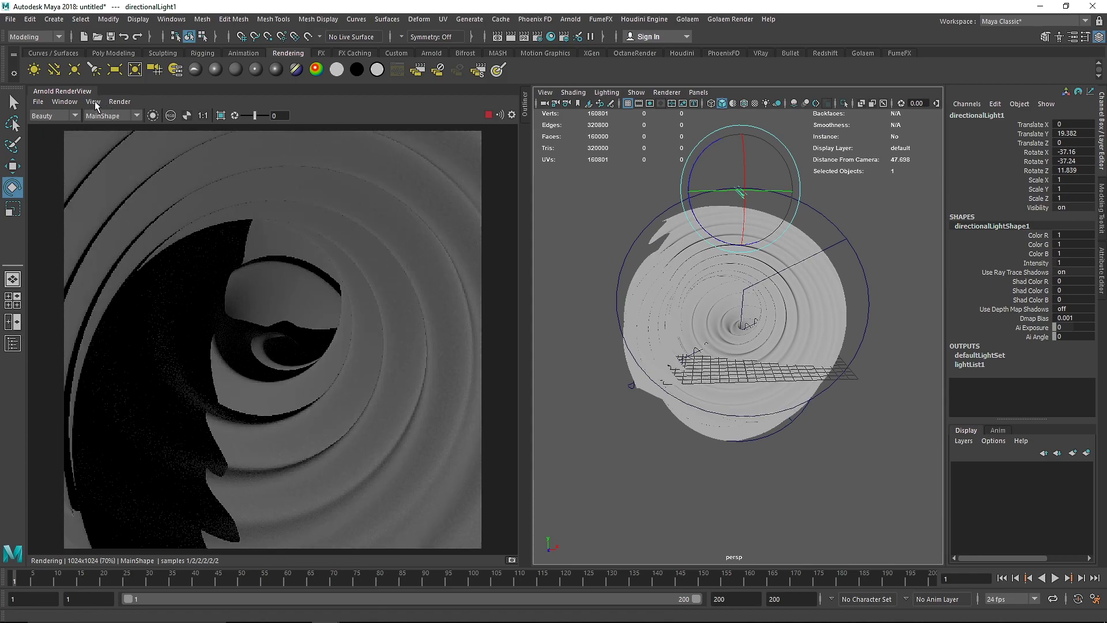
- Reduce the Arnold preview's test resolution to 512x512
click(93, 102)
mouse_move(141, 211)
click(224, 241)
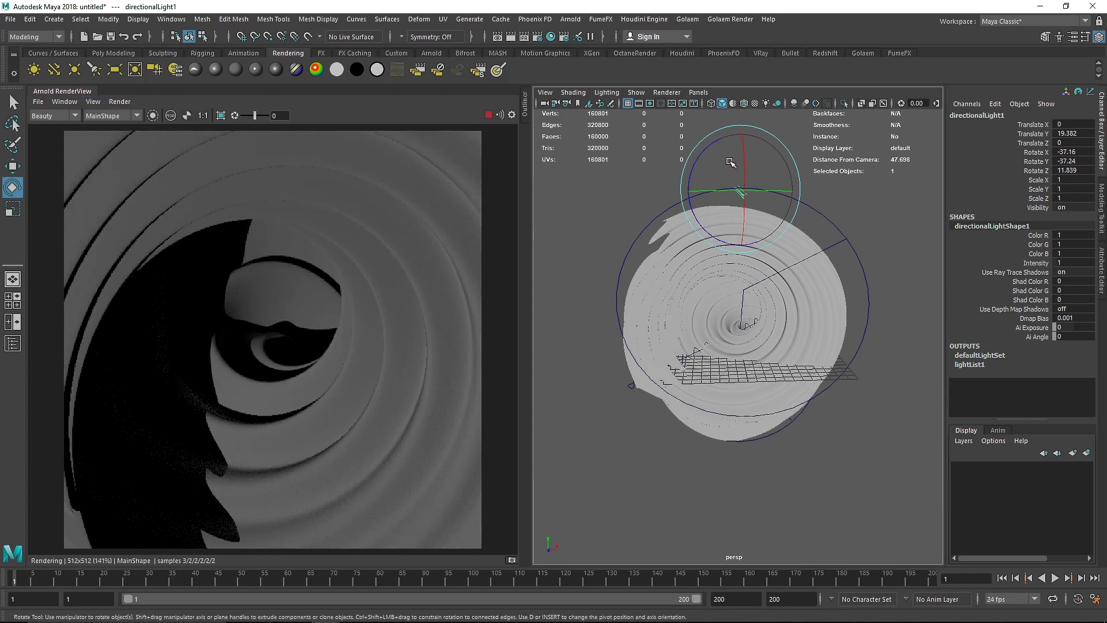
- Rotate the directional light to about -100, 48 and -327 degrees in X, Y and Z, and stop the live preview
mouse_move(730, 175)
mouse_down()
mouse_move(698, 221)
mouse_move(784, 213)
mouse_move(761, 178)
mouse_move(652, 128)
mouse_move(734, 128)
mouse_move(710, 158)
mouse_move(728, 116)
mouse_move(759, 200)
mouse_up()
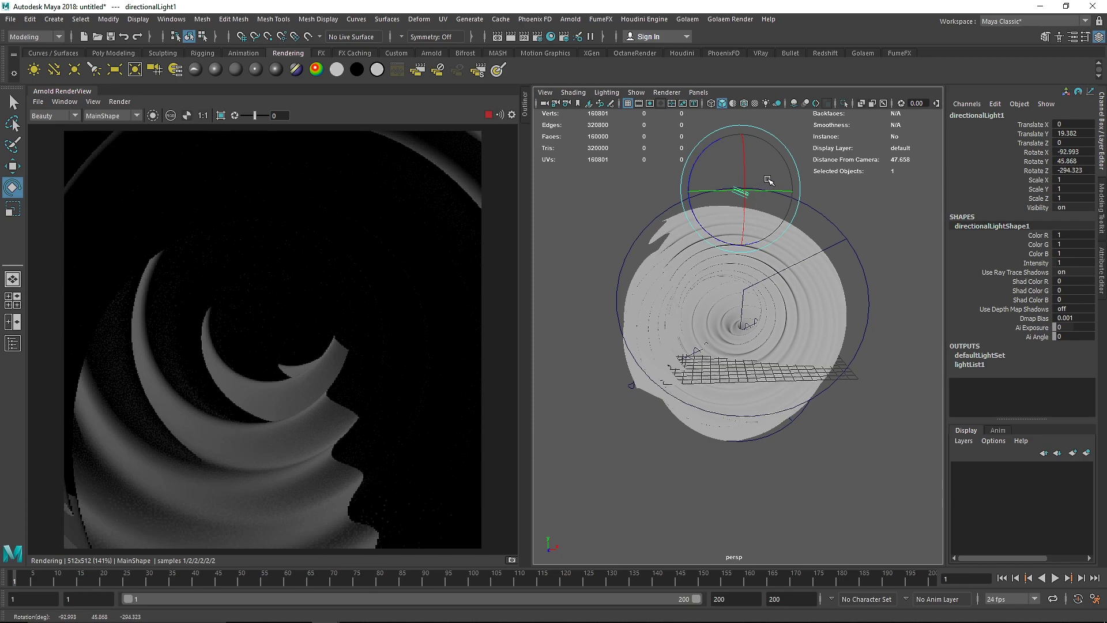
mouse_move(715, 162)
mouse_down()
mouse_move(719, 176)
mouse_move(727, 153)
mouse_move(710, 150)
mouse_up()
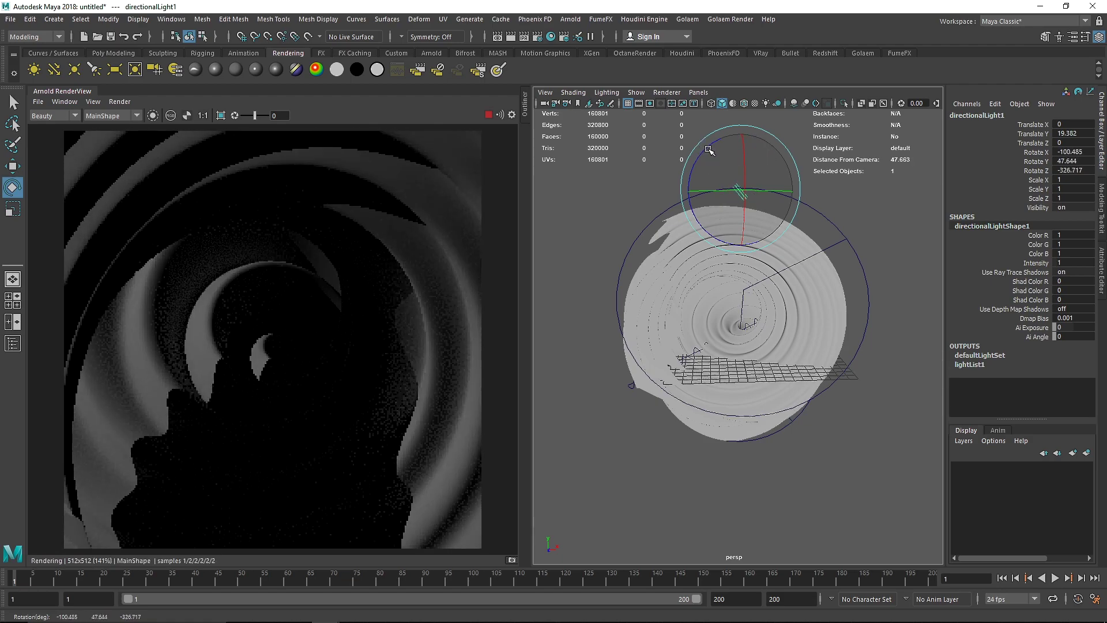
click(488, 114)
scroll(774, 321, up, 3)
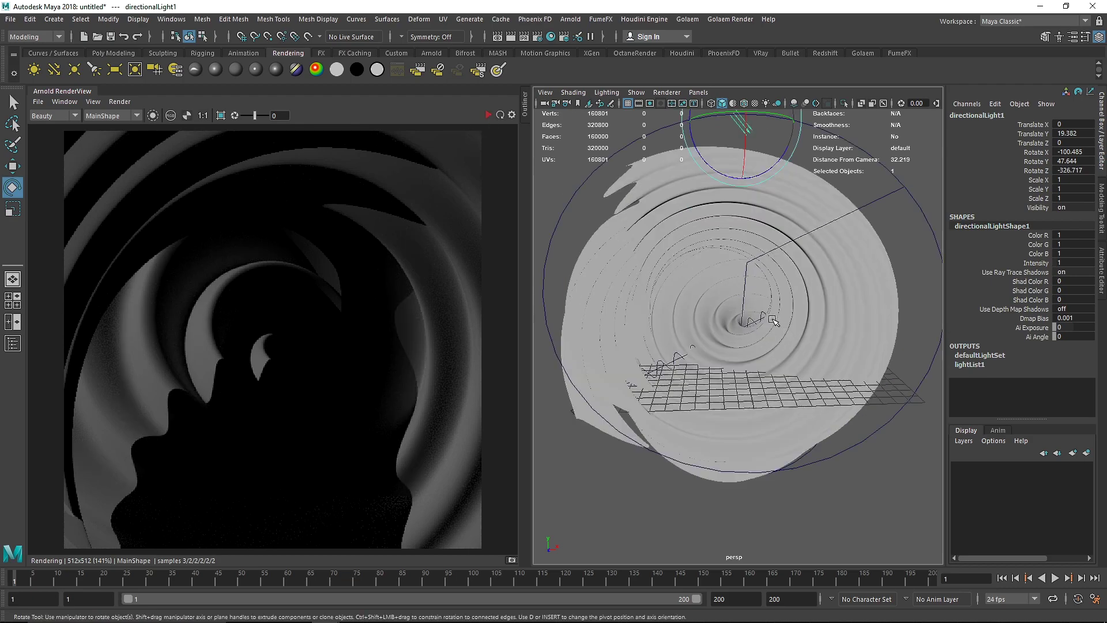
- Assign a new Arnold aiStandardSurface material to the Deformed mesh
click(684, 266)
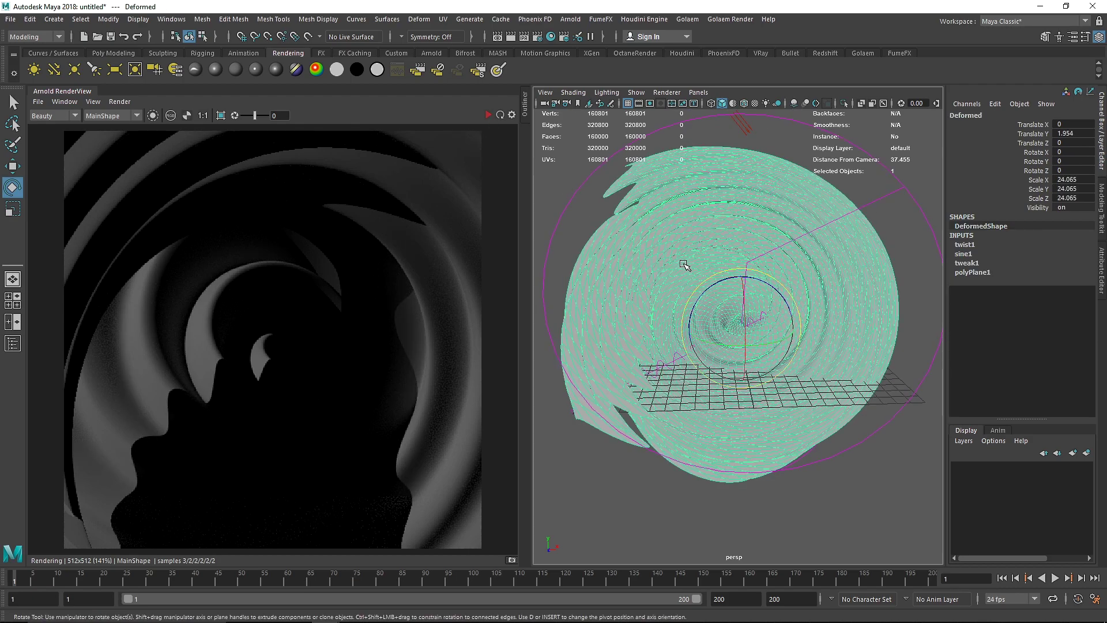
right_click(696, 218)
click(703, 511)
click(712, 247)
click(794, 275)
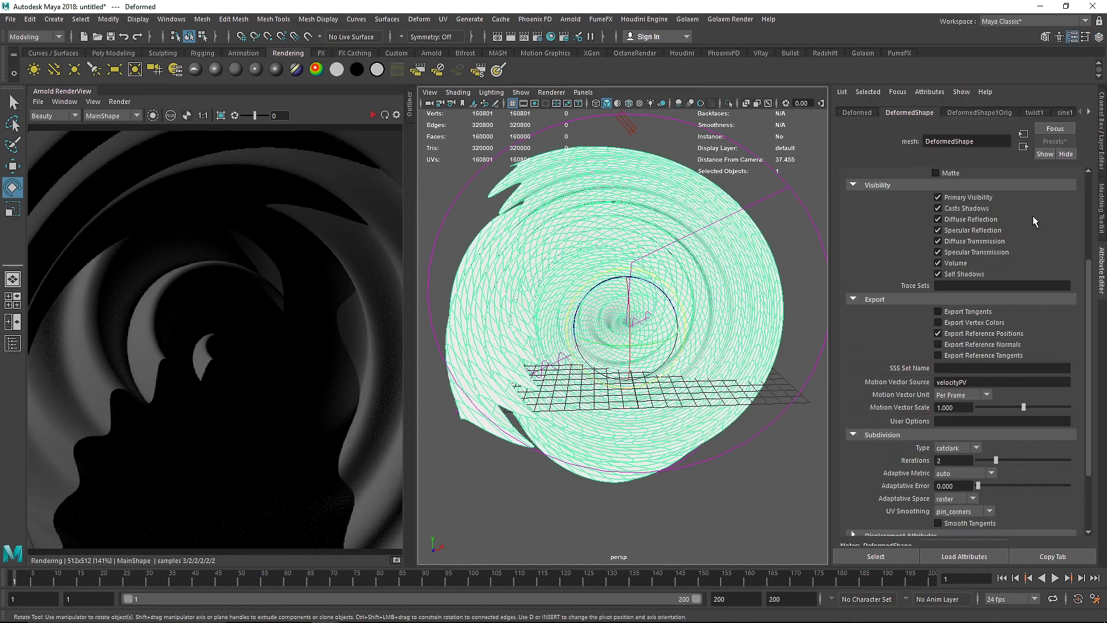
- Rename the mesh's new aiStandardSurface material as Deformed1
click(1040, 113)
drag(988, 142, 806, 133)
text(ed1)
key(Return)
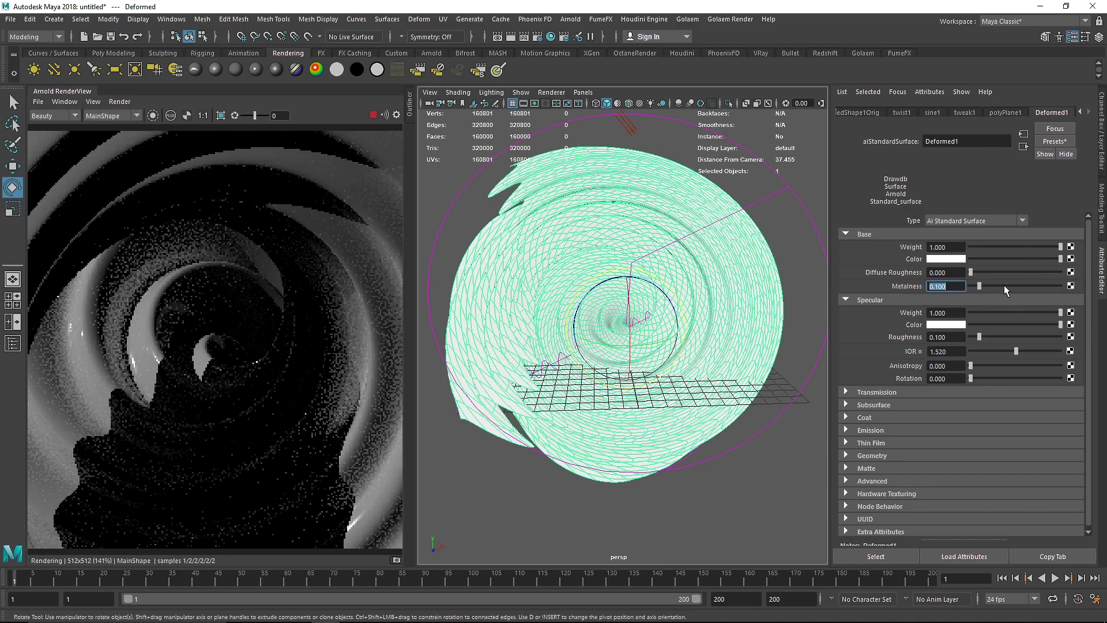
- Set the Deformed1 material's metalness to 0.5 and its specular roughness to 0.3
text(.5)
key(Return)
drag(951, 337, 885, 329)
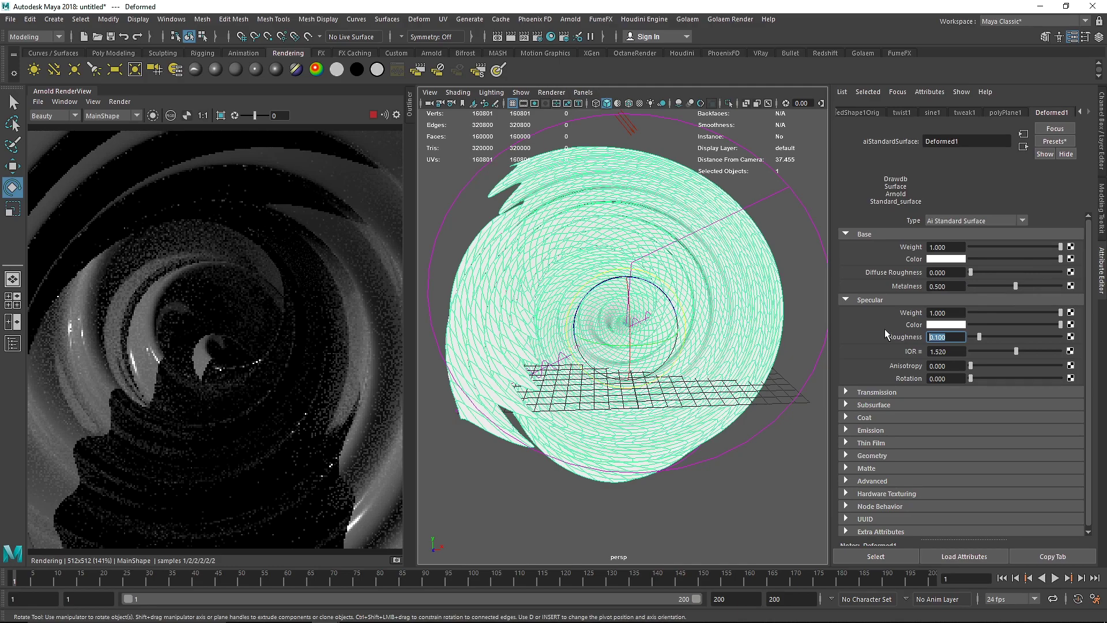
text(0.3)
key(Return)
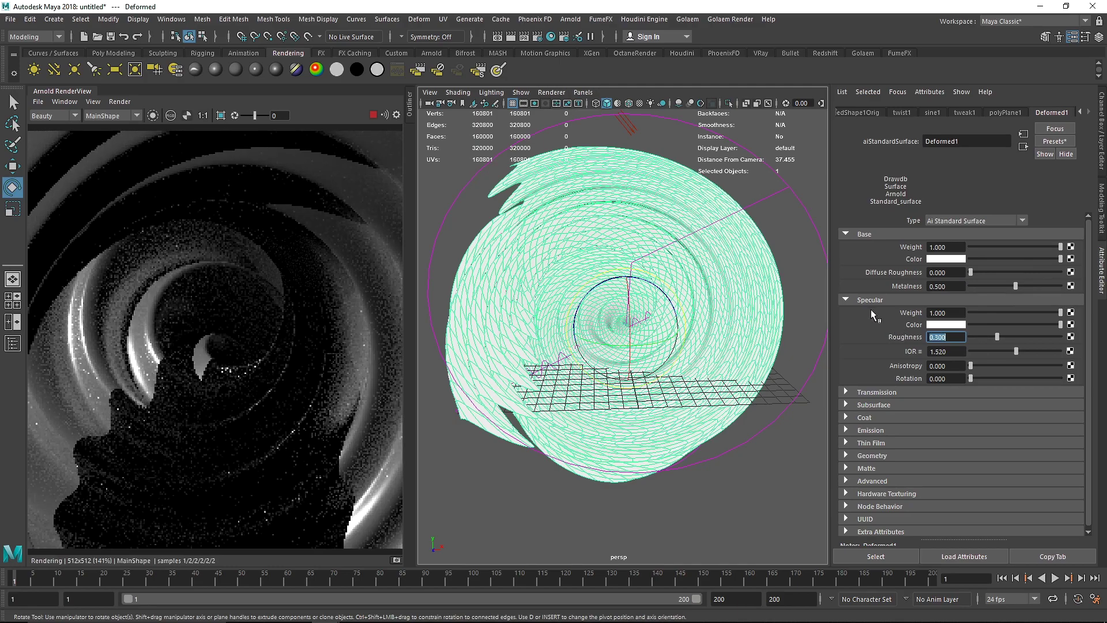
- Collapse the Base and Specular attributes and edit the coat roughness of the Deformed1 material
click(860, 235)
click(863, 247)
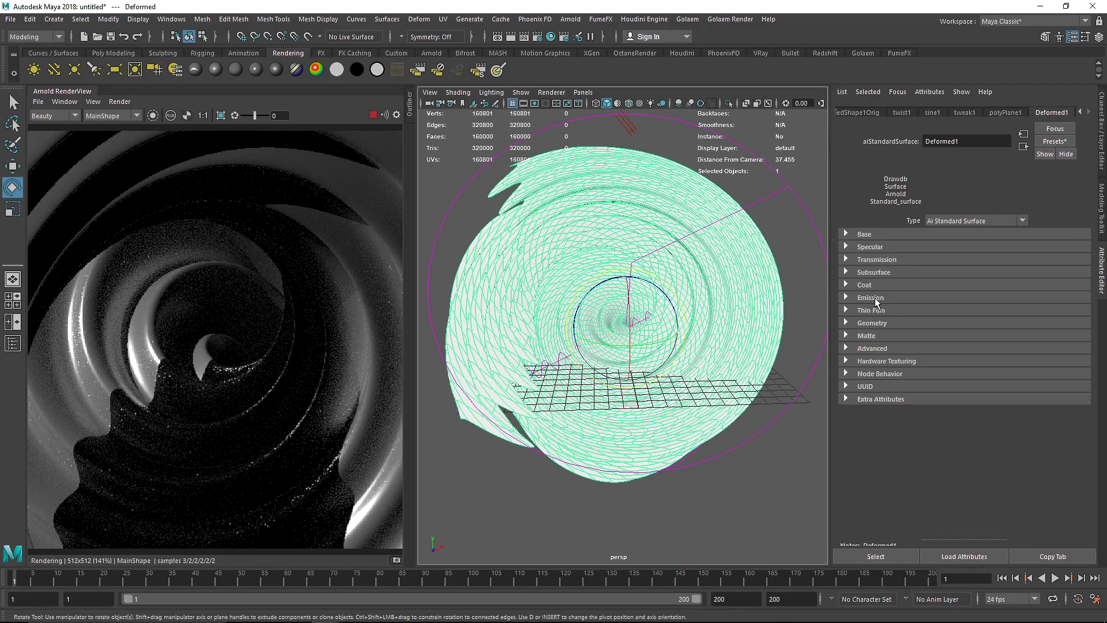
click(882, 287)
click(960, 322)
text(.)
click(868, 285)
- Set the Deformed1 material's thin film thickness to 270 and its thin film IOR to 1.4
click(882, 310)
click(946, 323)
text(270)
key(Return)
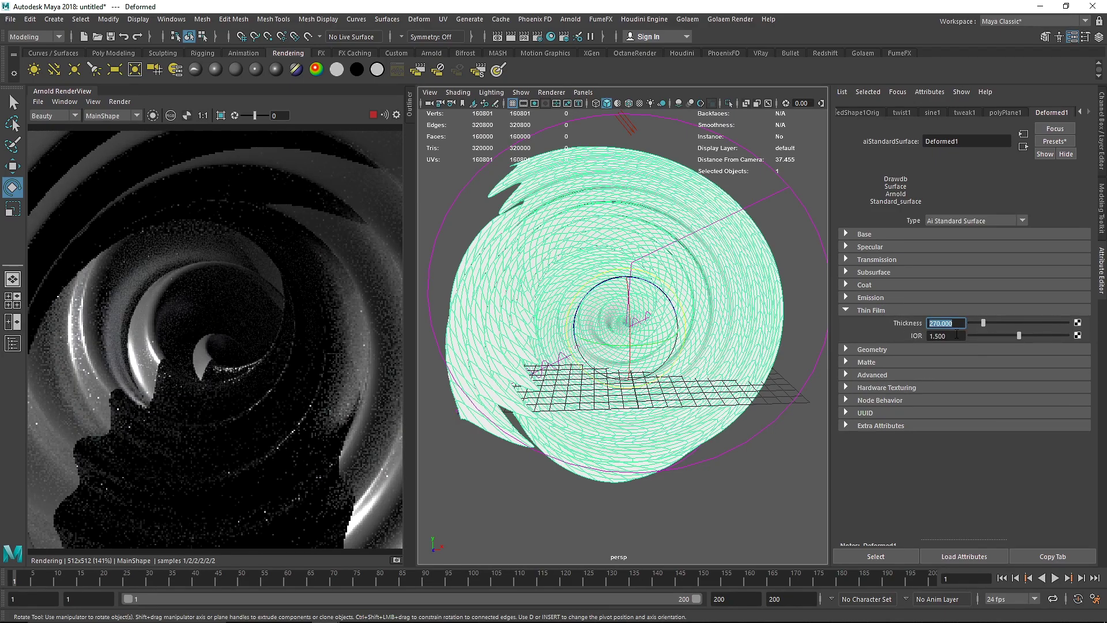
drag(958, 336, 893, 328)
text(1.4)
key(Return)
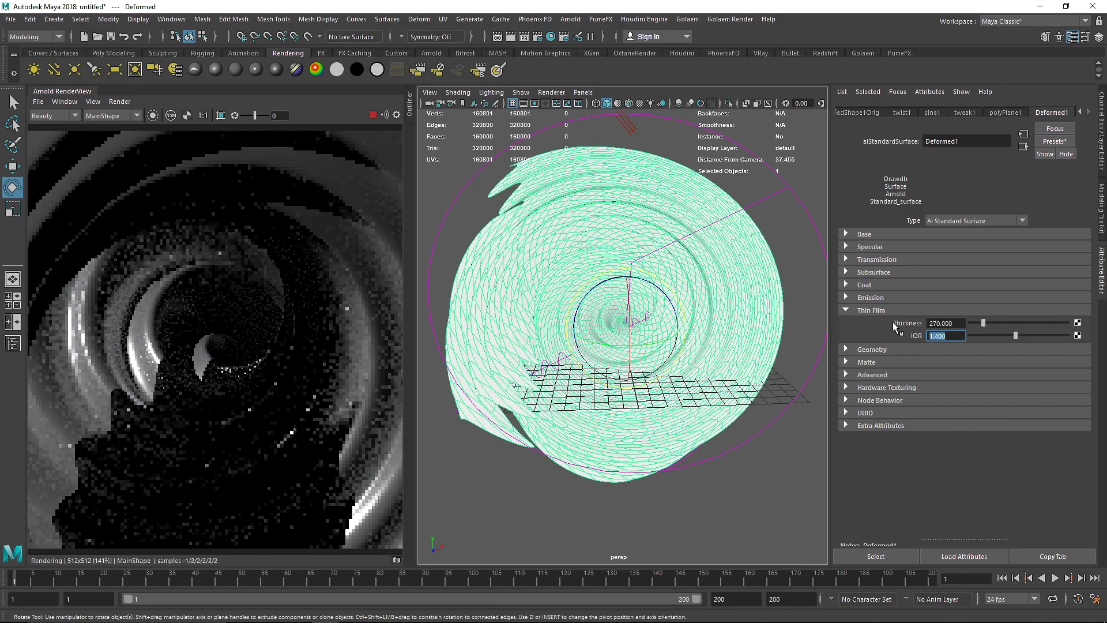
click(898, 310)
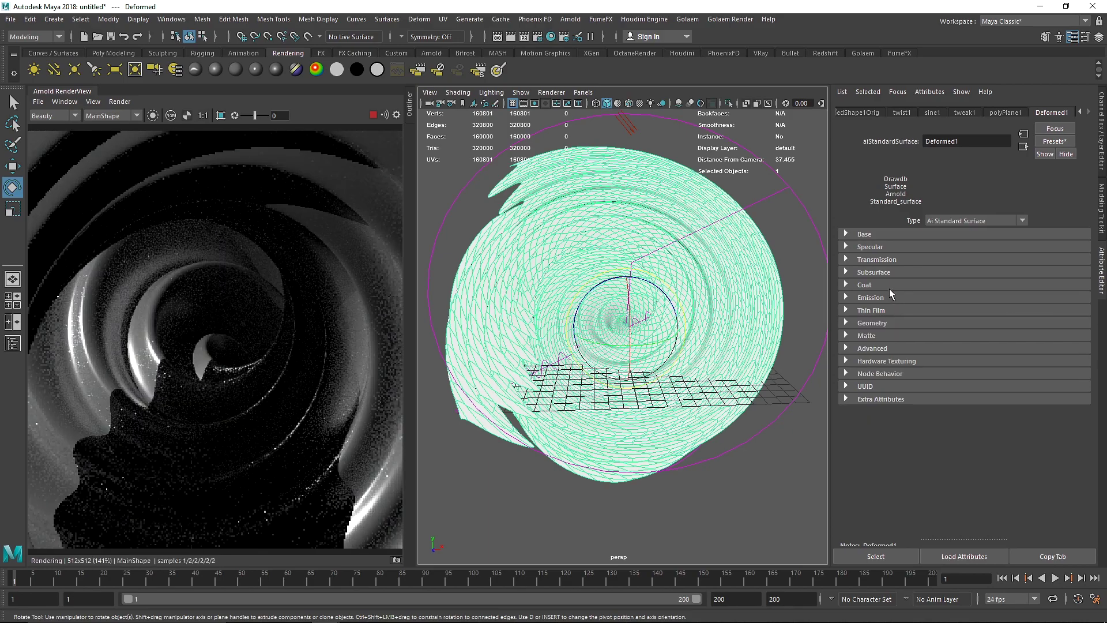
- Tint the Deformed1 material's specular color pale blue
click(883, 246)
click(946, 271)
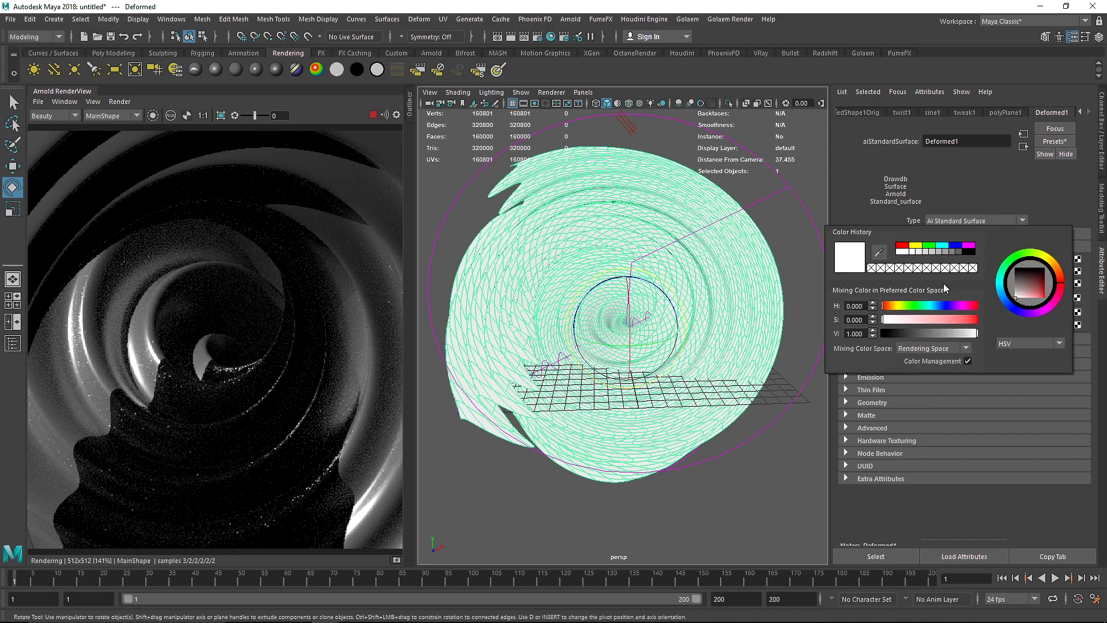
click(942, 245)
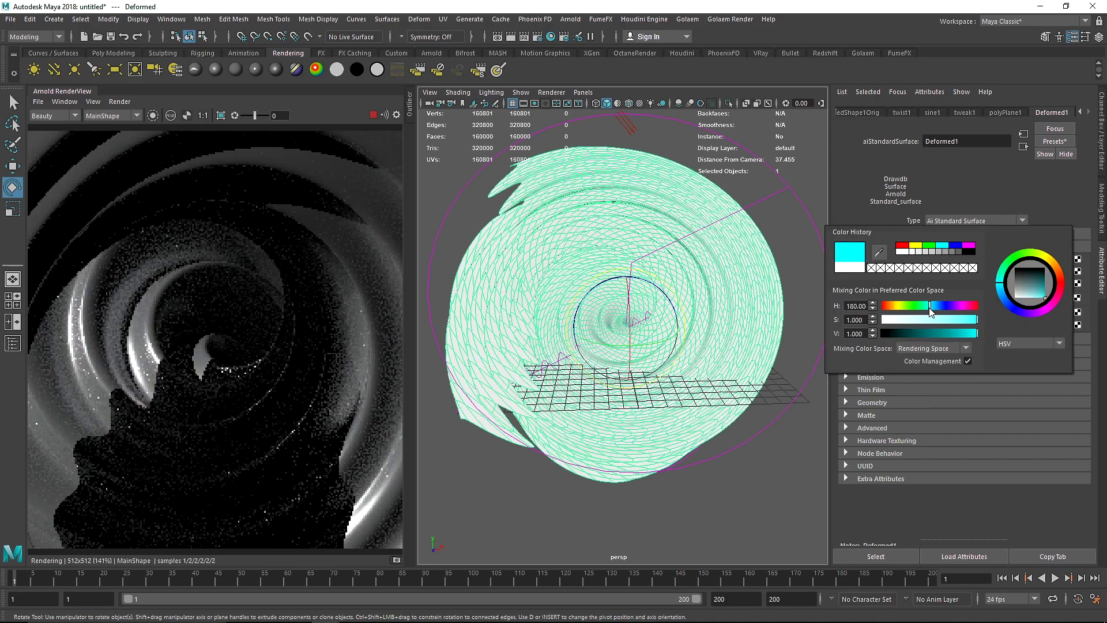
drag(929, 311, 992, 336)
- Update the full scene in the Arnold render view and set its camera to MainShape
click(118, 101)
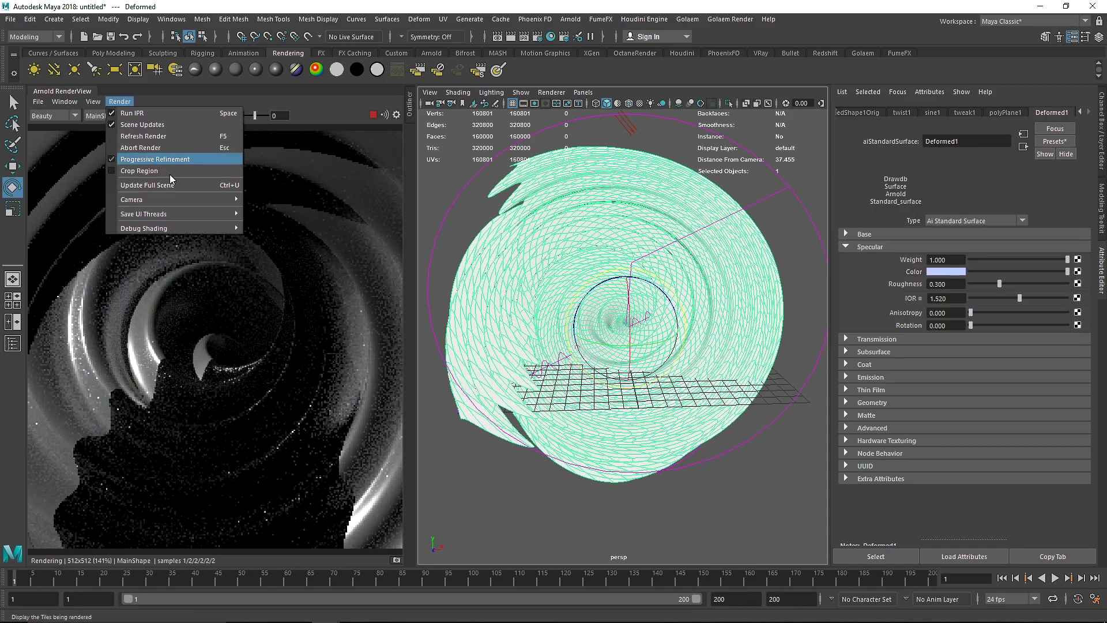
click(172, 185)
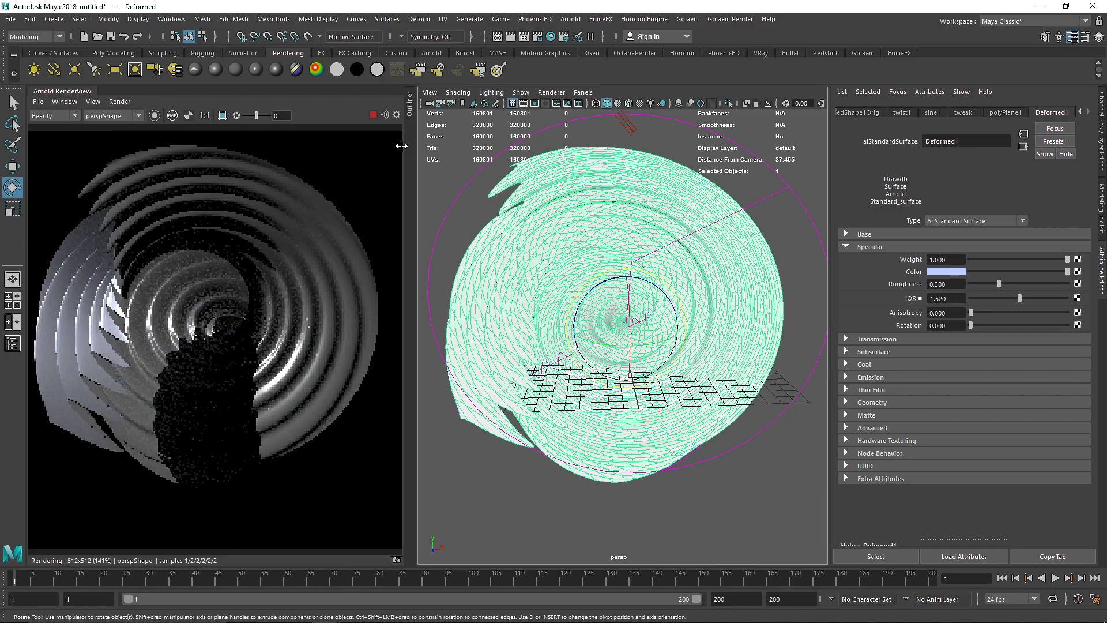
click(116, 116)
click(118, 126)
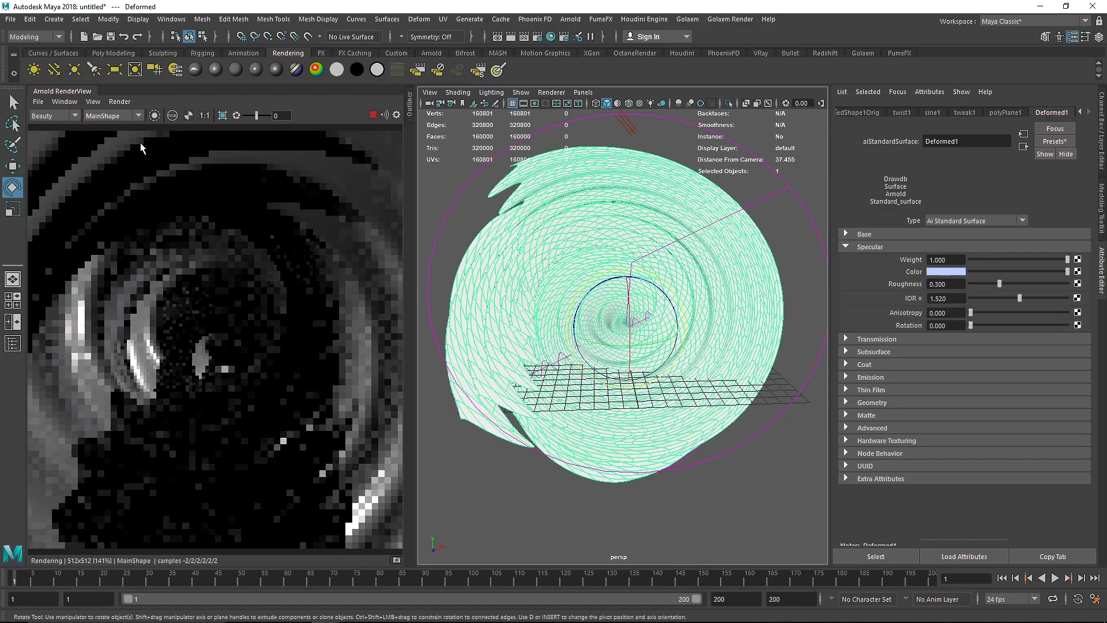
click(119, 101)
click(151, 185)
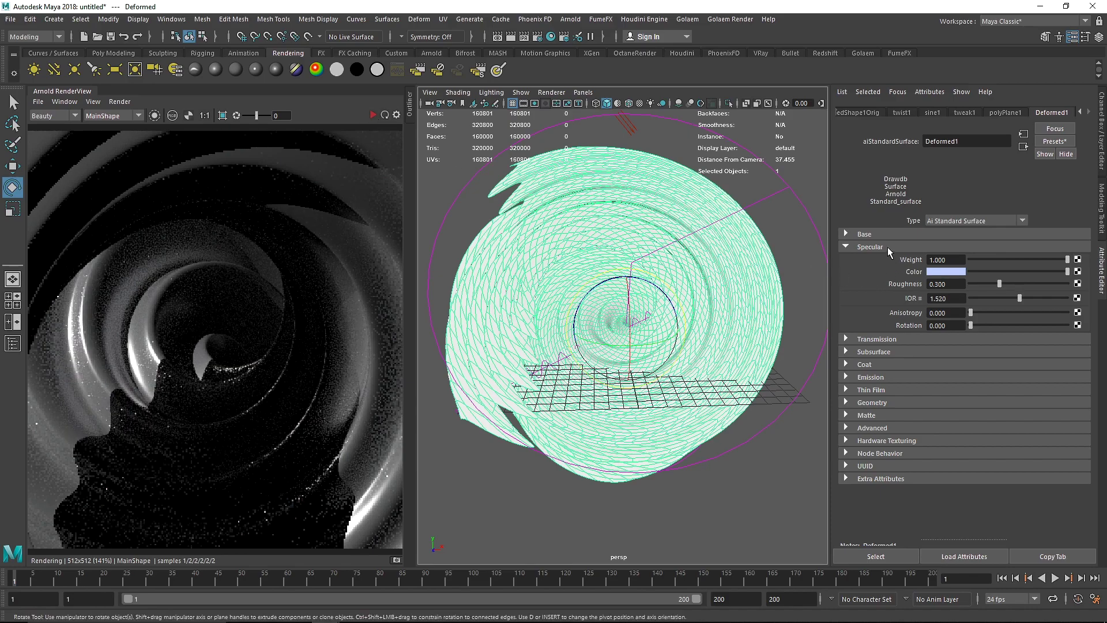
- Set the Deformed1 material's specular IOR to 2.4 and collapse the Specular attributes
key(Tab)
text(2.)
key(Return)
click(870, 247)
- Darken the Deformed1 material's base color to near black and set its metalness to 0.9
click(873, 235)
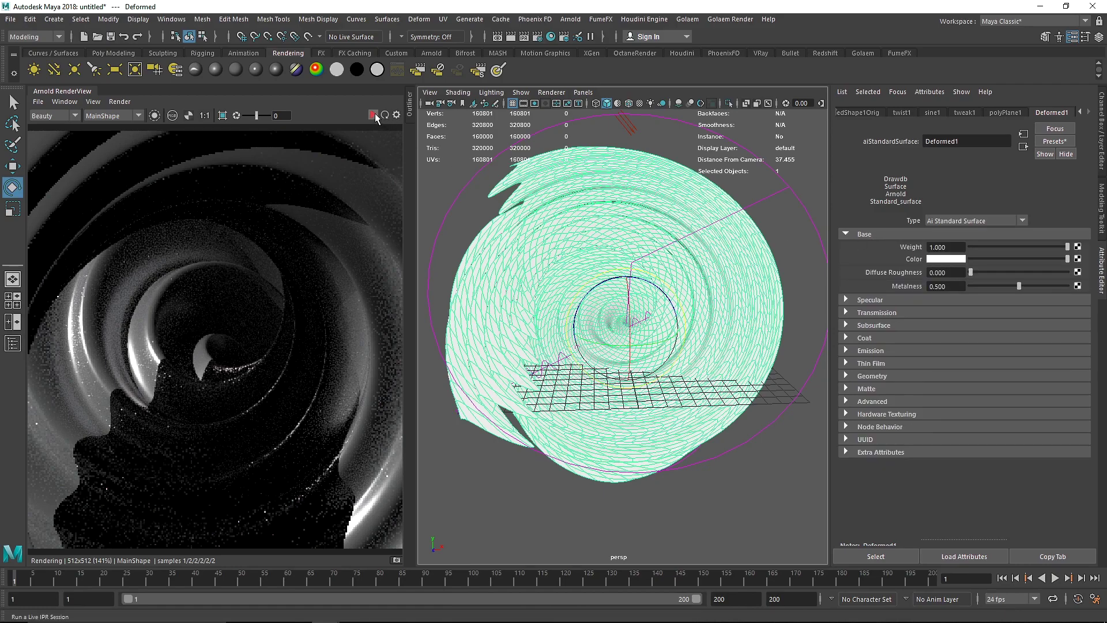
click(979, 260)
drag(979, 258, 894, 278)
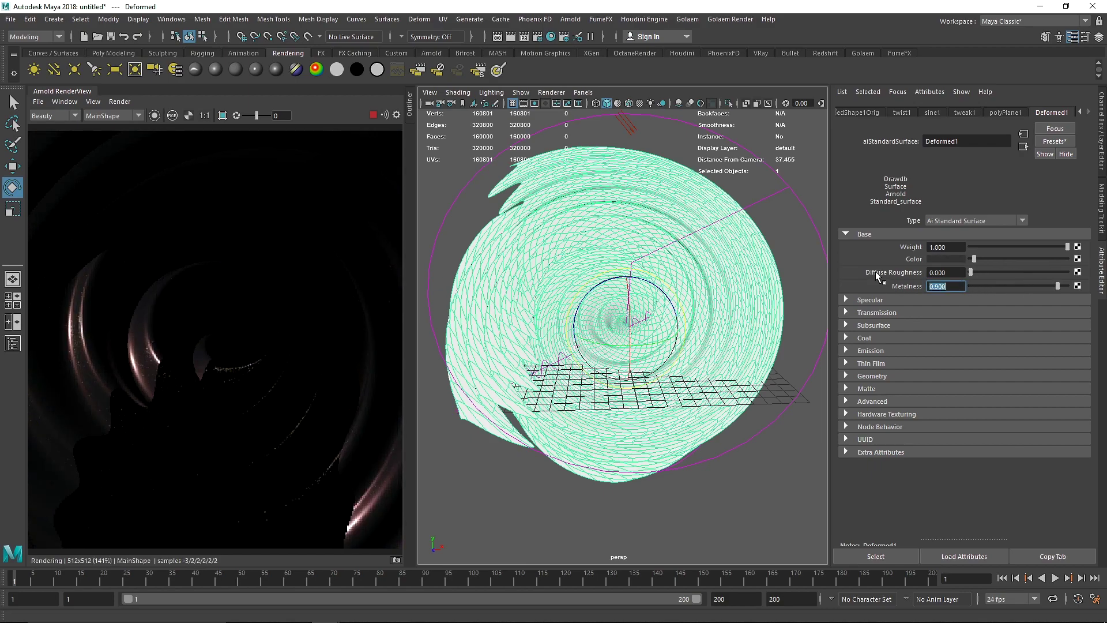
click(893, 234)
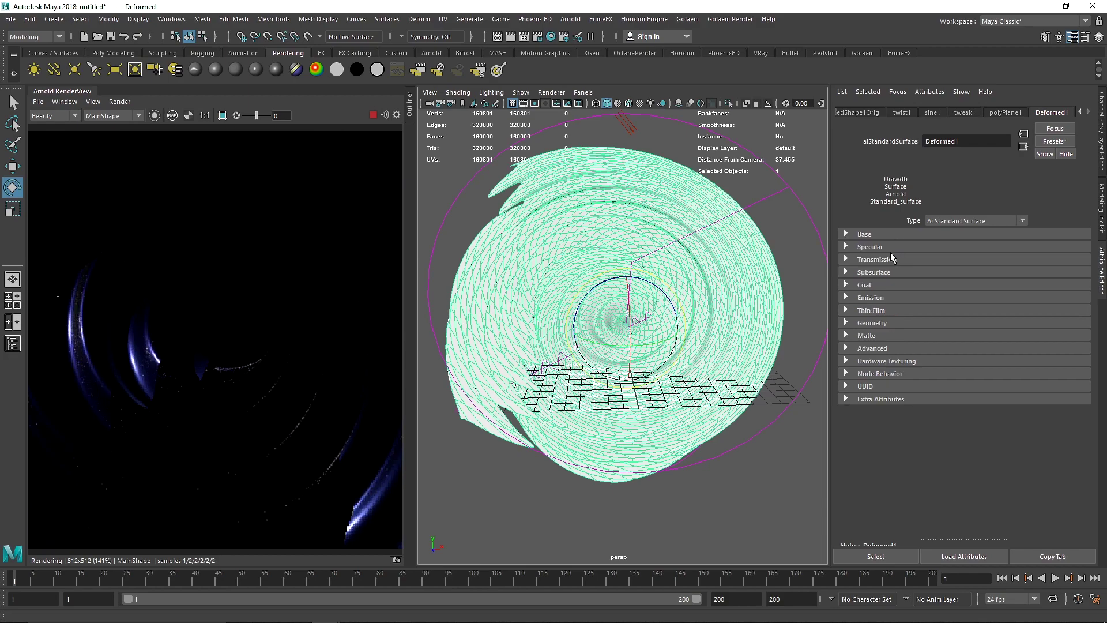
- Reset the Deformed1 material's specular color to white and collapse the Specular and Transmission attributes
click(891, 254)
click(892, 247)
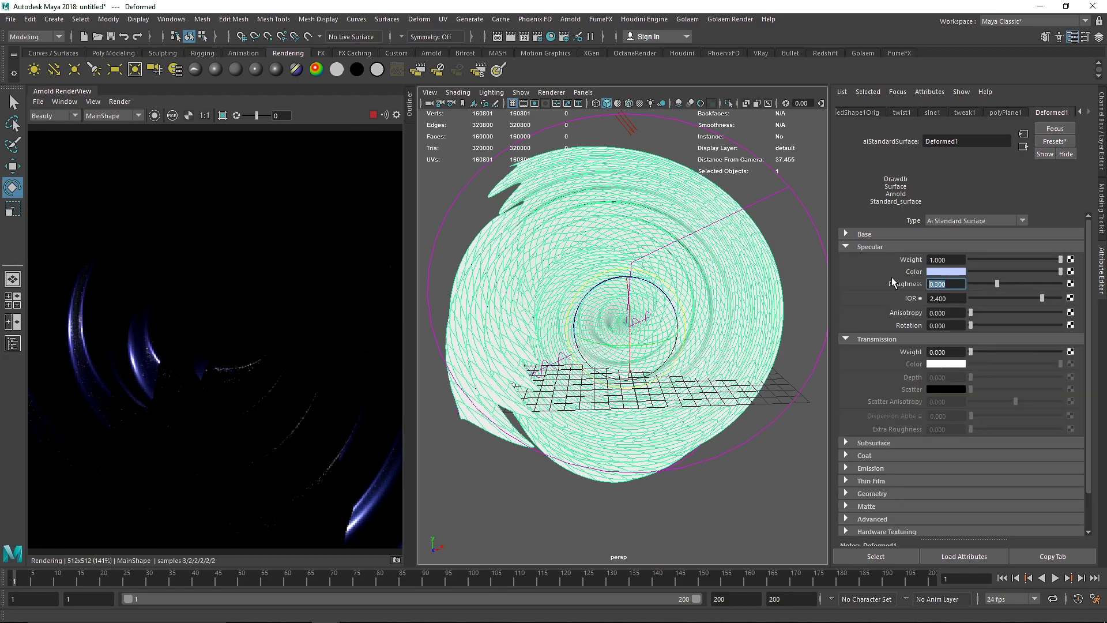
click(878, 248)
click(883, 246)
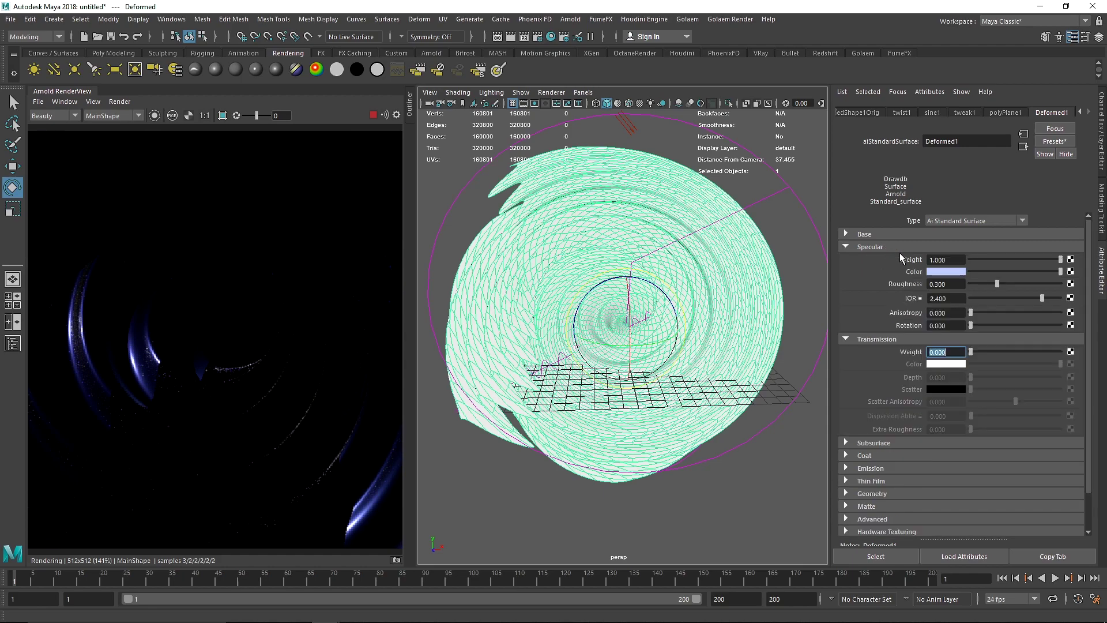
click(889, 247)
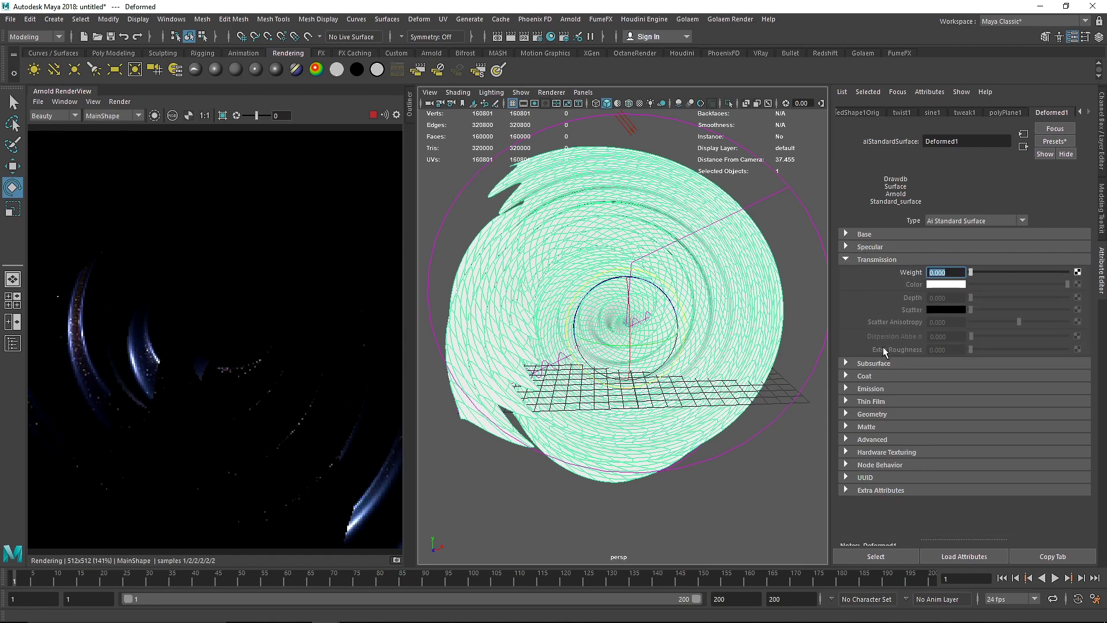
click(871, 260)
- Raise the Deformed1 material's thin film thickness to about 470
click(874, 298)
click(877, 297)
click(872, 310)
drag(983, 323, 994, 326)
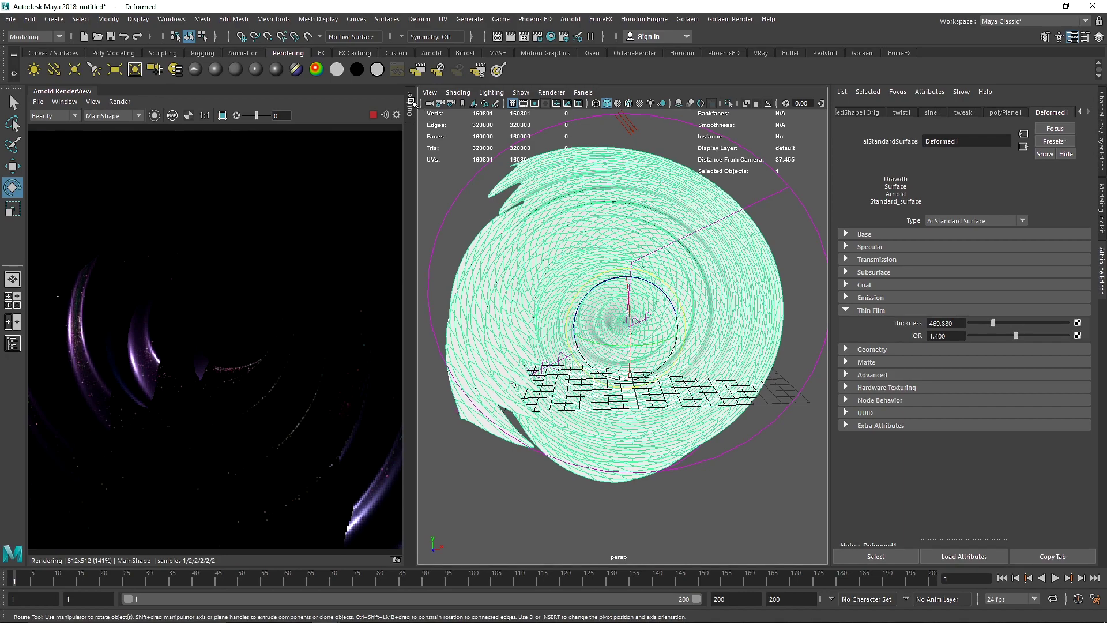
- Add an Arnold SkyDome light with an intensity of 0.1 and restart the live render
click(432, 53)
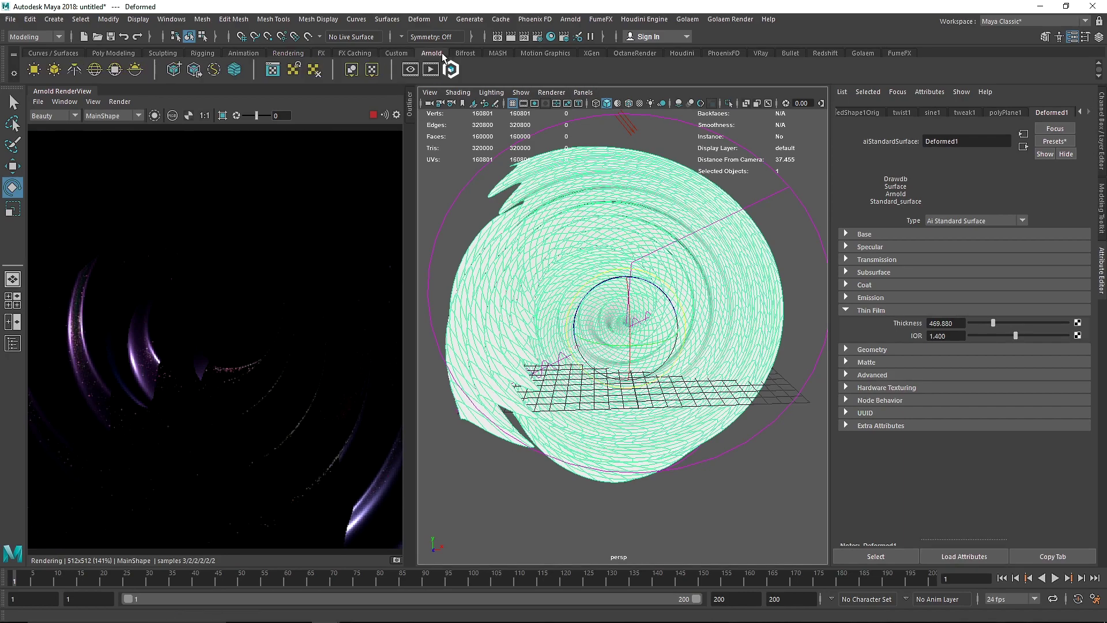
click(99, 71)
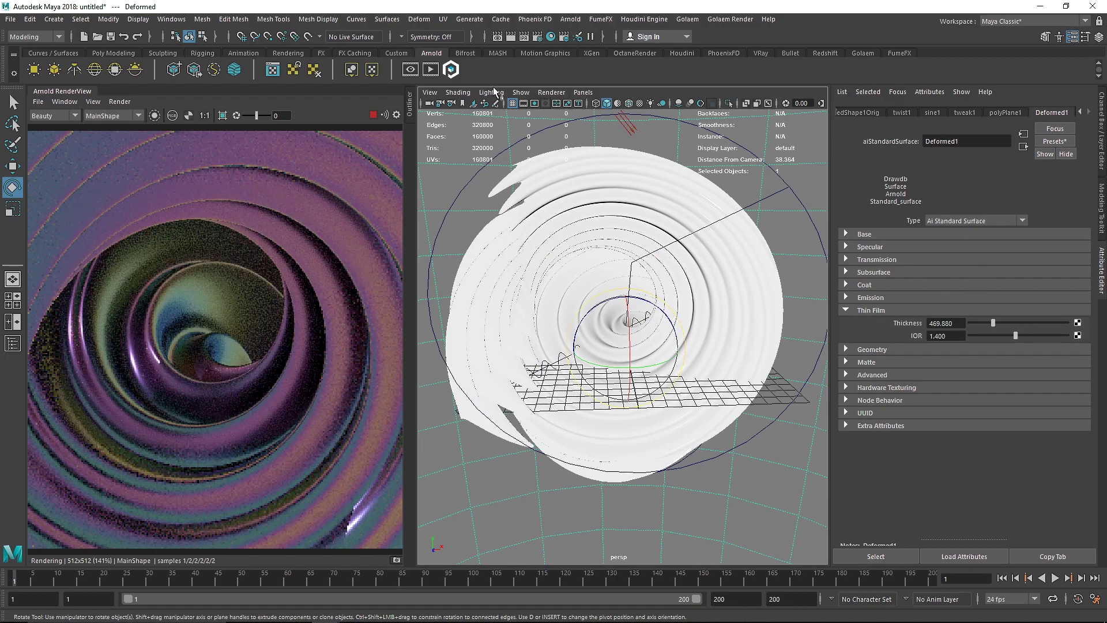
click(374, 114)
drag(956, 251, 837, 221)
text(0.1)
key(Return)
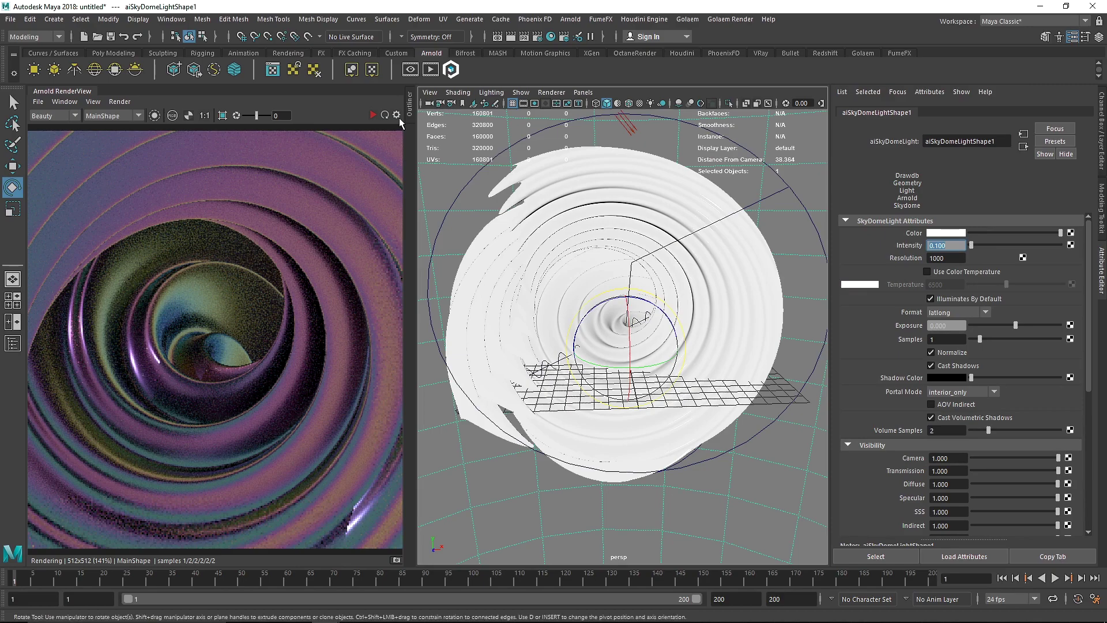
click(373, 116)
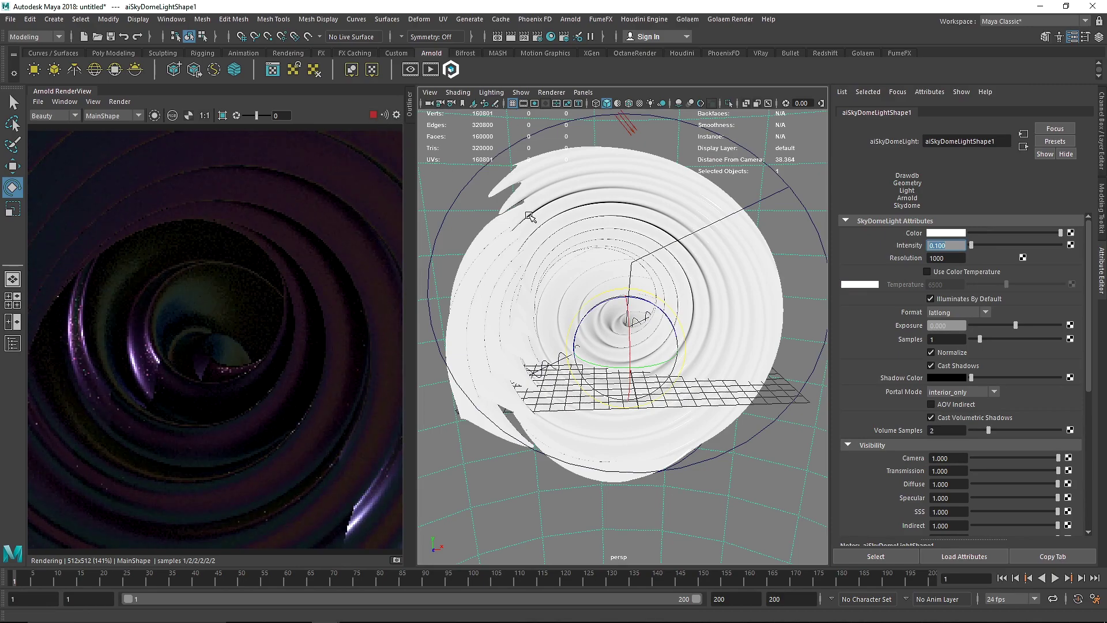
- Delete the sky dome light
drag(659, 321, 683, 323)
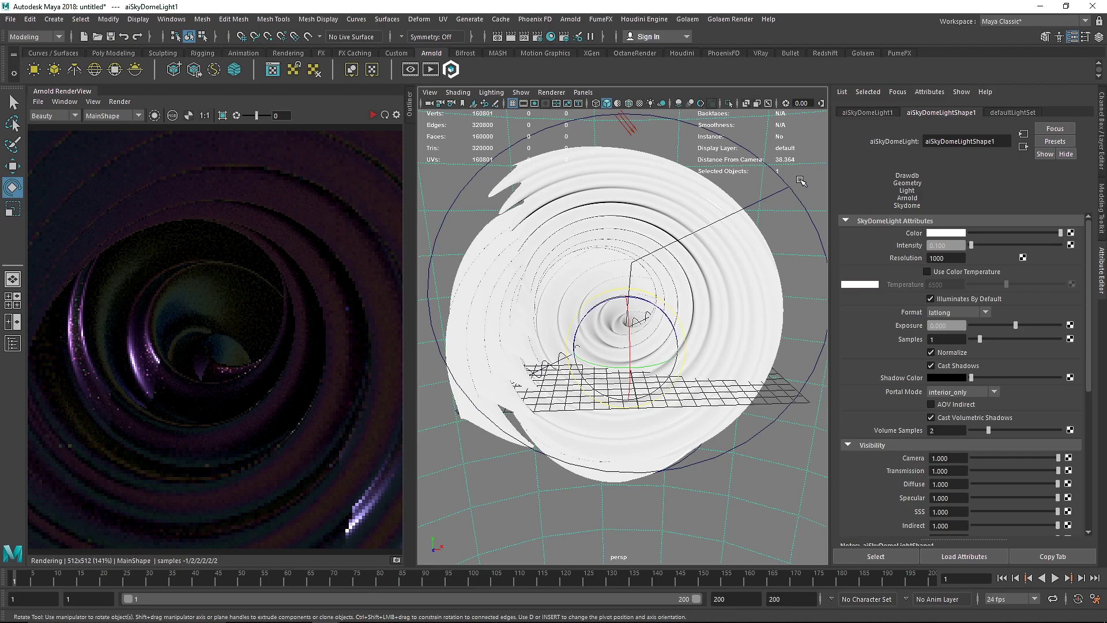
click(717, 266)
- Move the existing directional light below the spiral, scale it to about 5.58 and restart the live render
click(630, 132)
key(w)
drag(630, 125, 645, 473)
key(r)
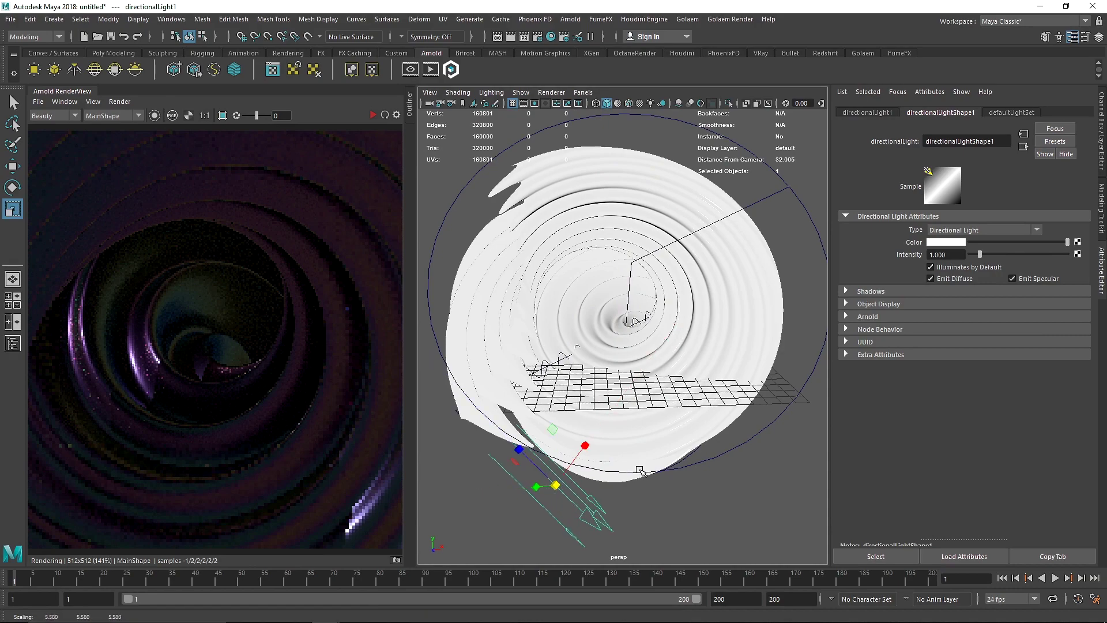
click(373, 115)
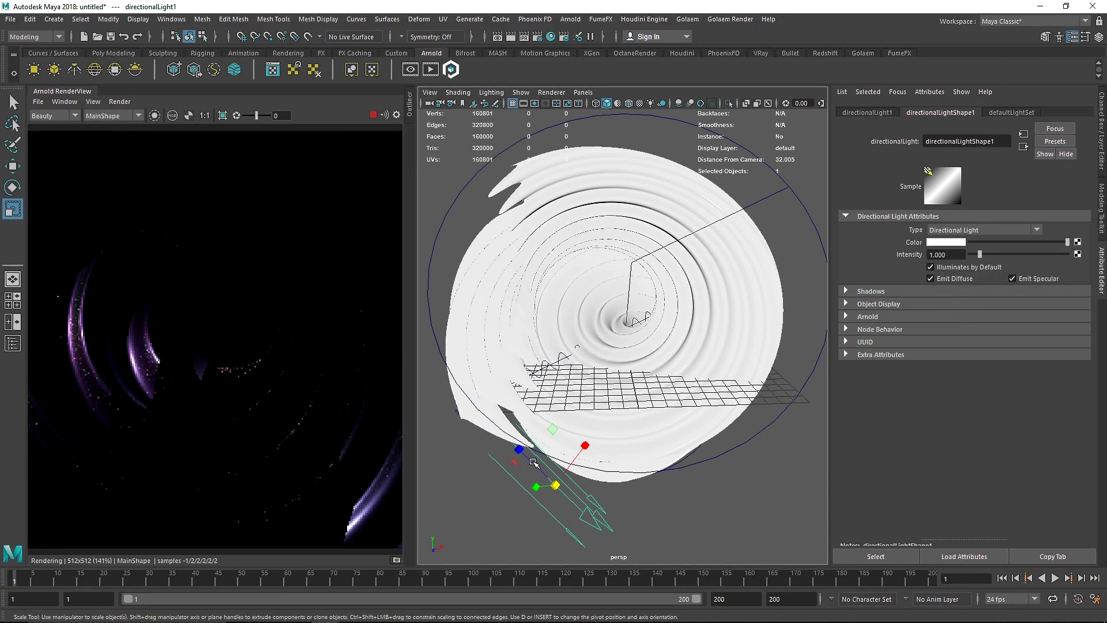
- Rotate the directional light to try different highlight directions on the spiral in the live render
key(e)
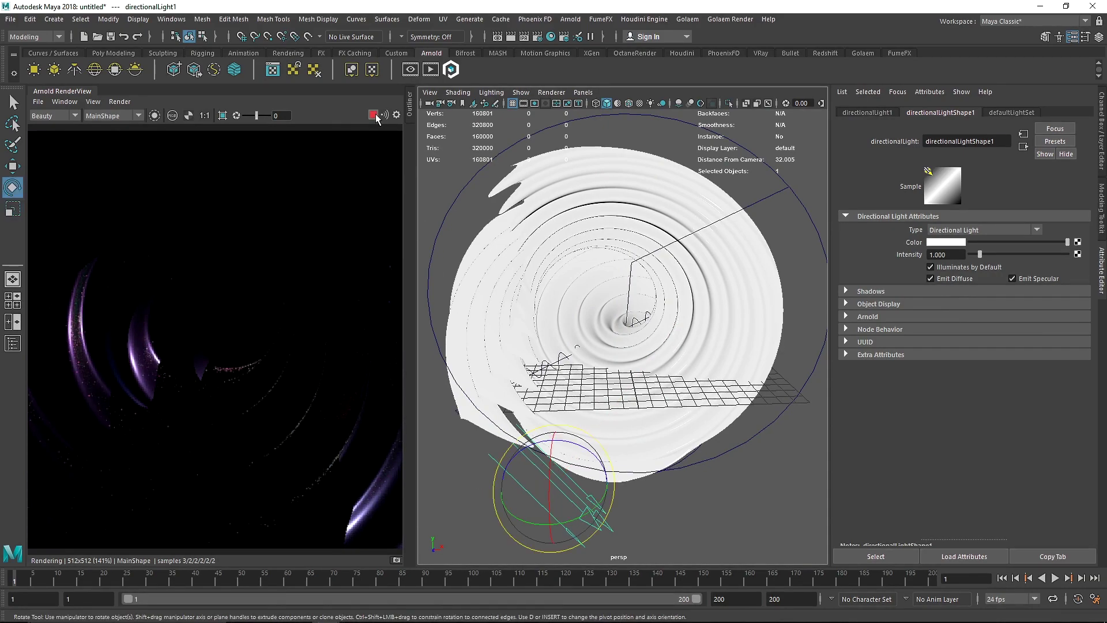
drag(554, 472, 485, 553)
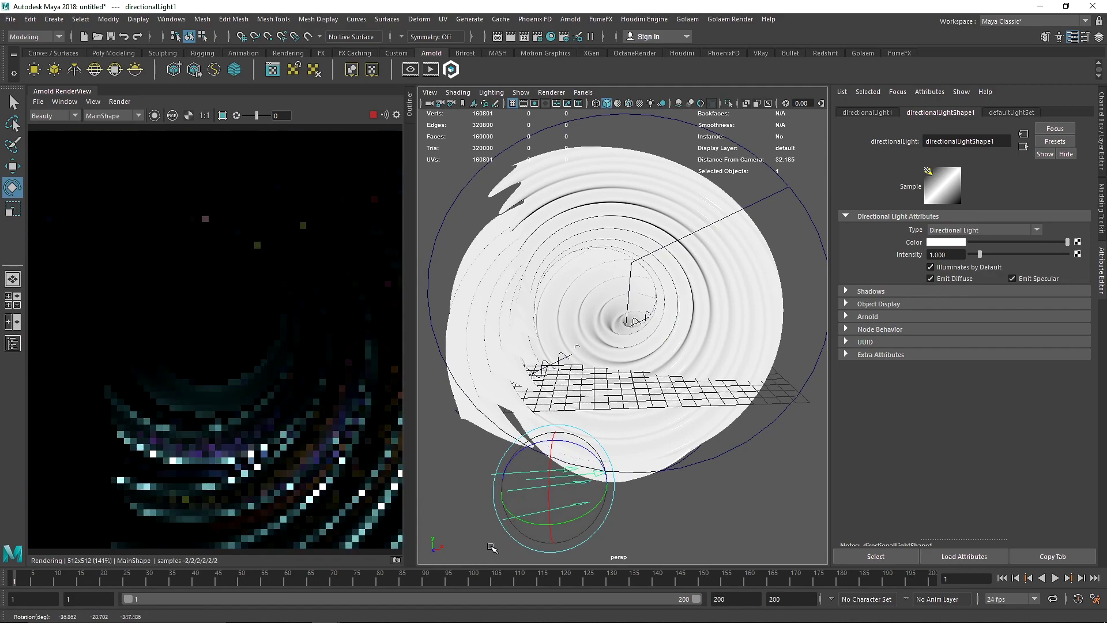
drag(557, 495, 568, 507)
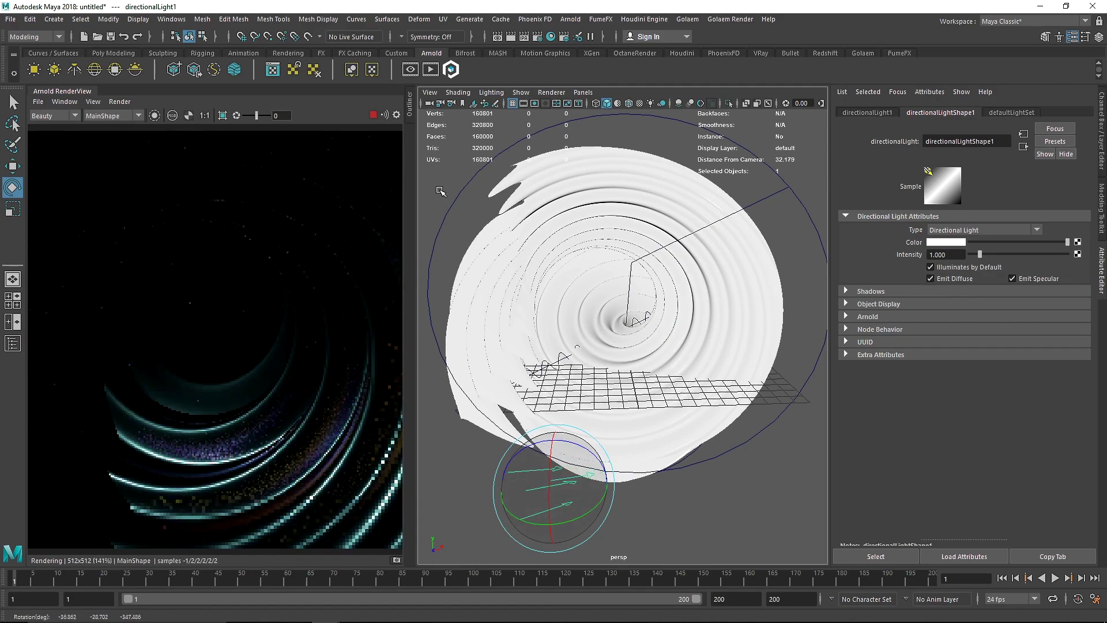
click(374, 115)
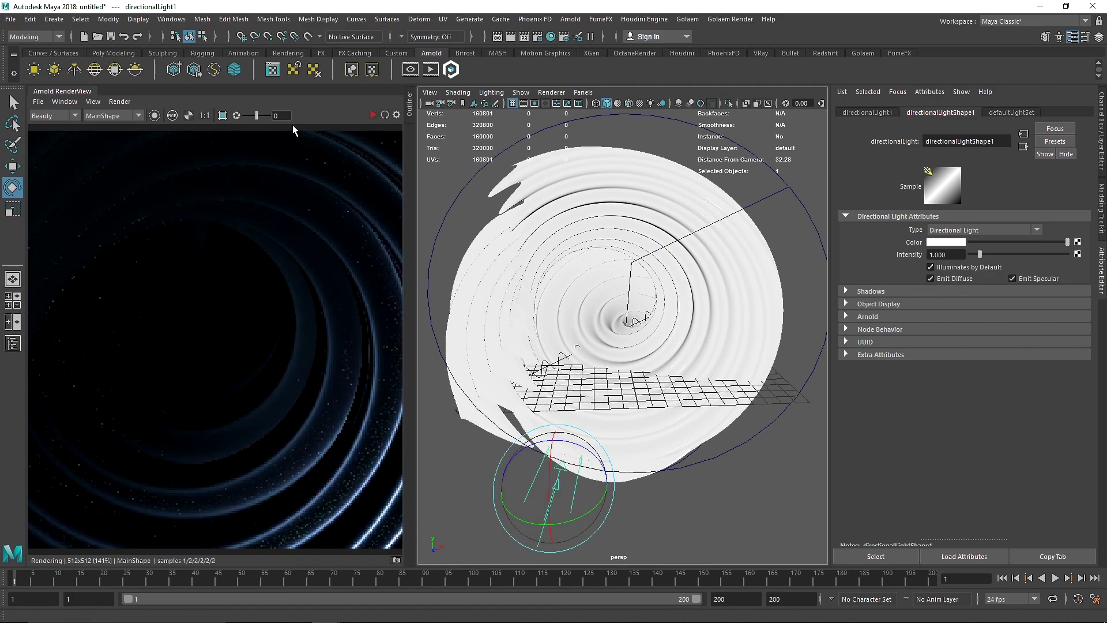
drag(548, 478, 528, 452)
click(373, 115)
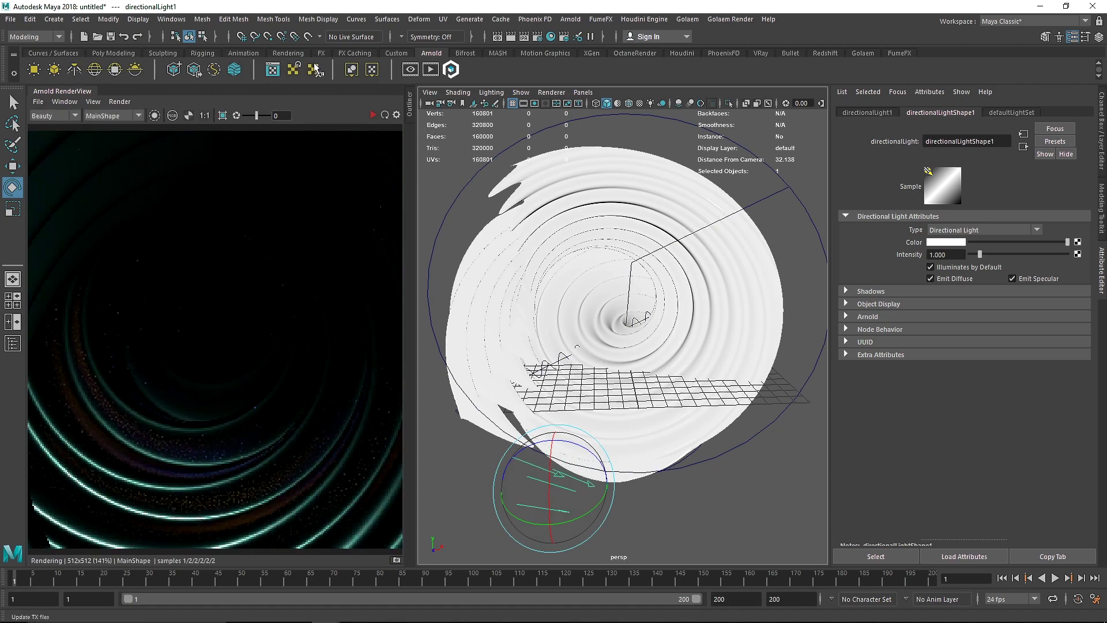
- Add a second directional light, place it enlarged below the spiral opposite the first one, and restart the live render
click(288, 53)
click(53, 69)
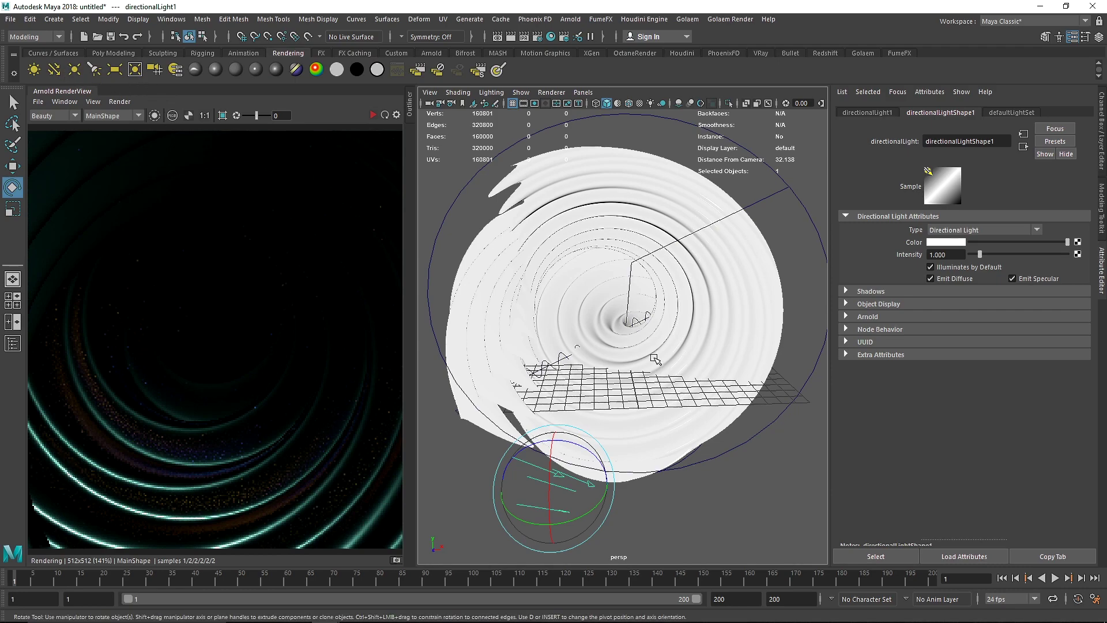
key(w)
drag(630, 372, 731, 478)
key(r)
key(e)
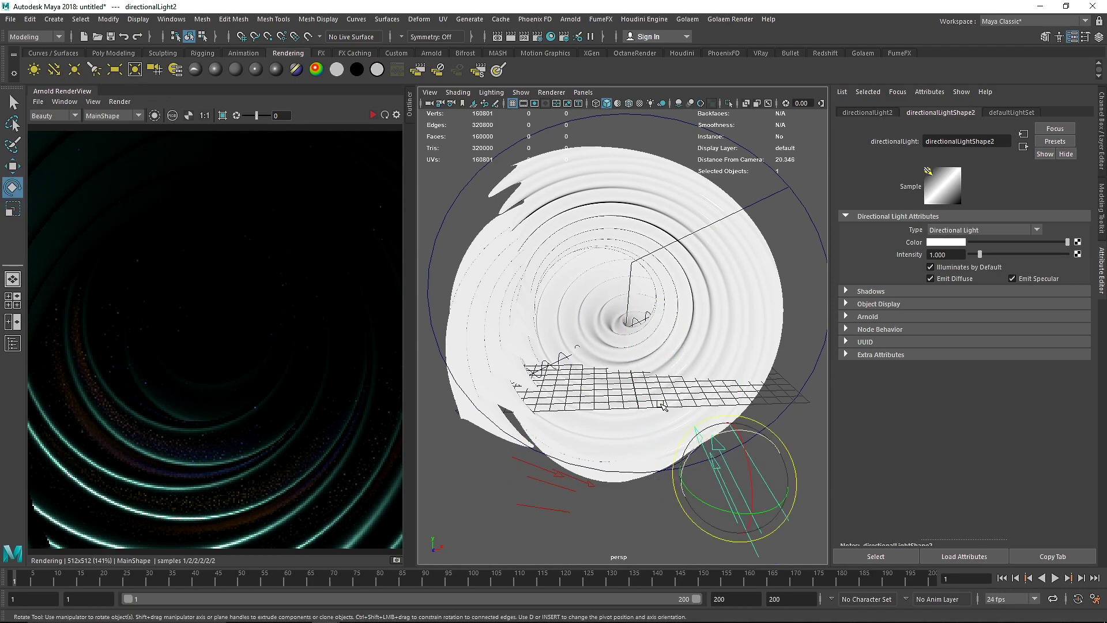
click(372, 114)
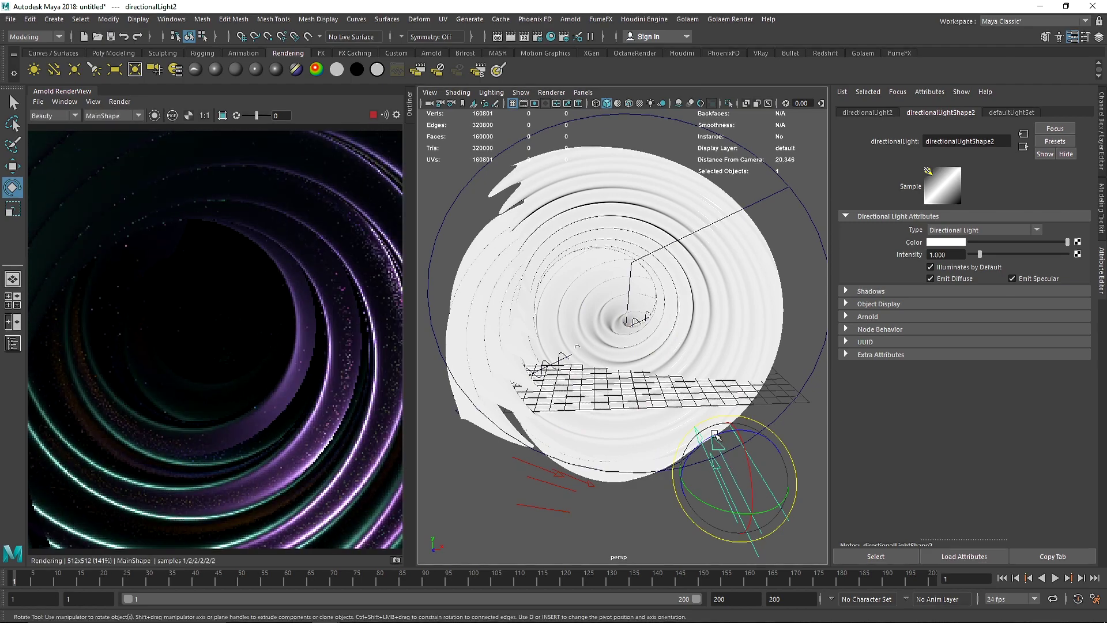
- Rotate the second directional light toward the spiral, and re-aim the first one to light the spiral's inner rings
drag(747, 423, 723, 411)
drag(776, 449, 732, 504)
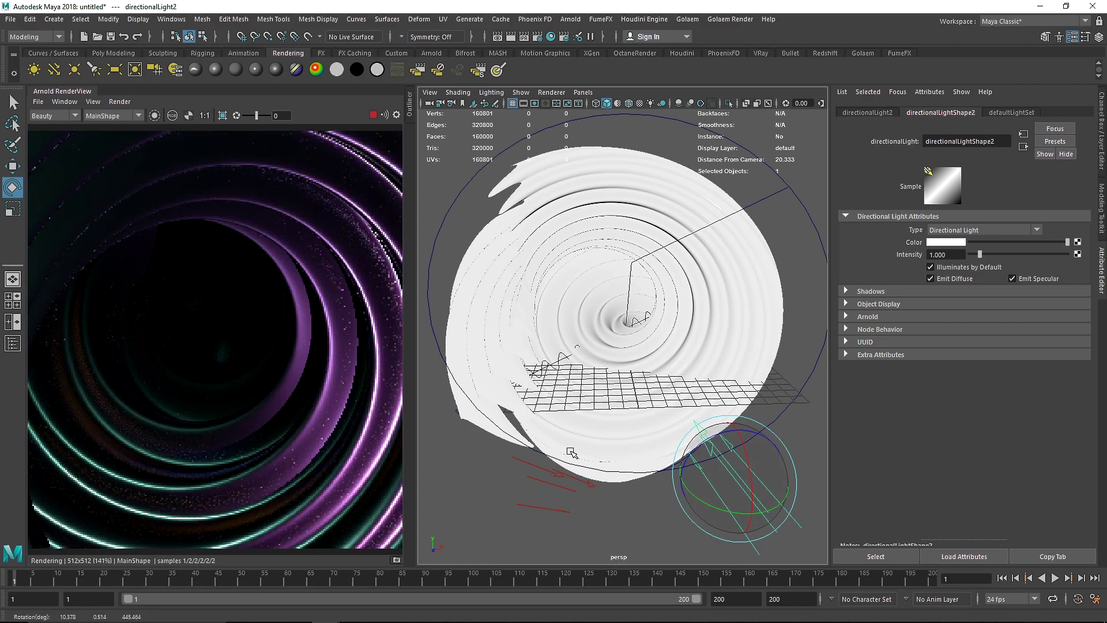
click(546, 486)
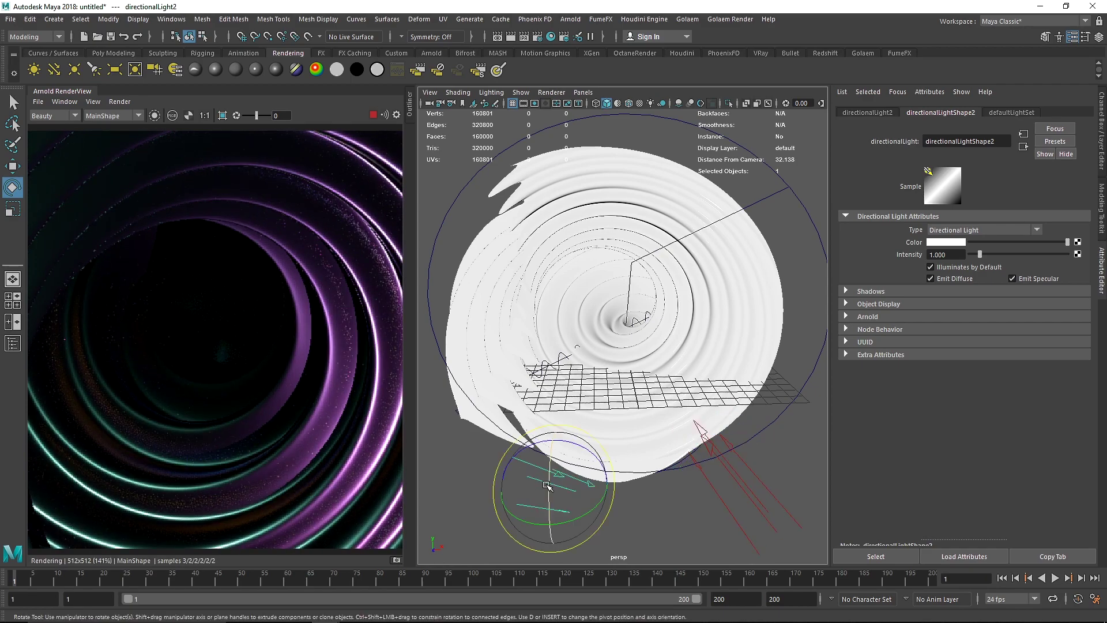
drag(548, 466, 582, 479)
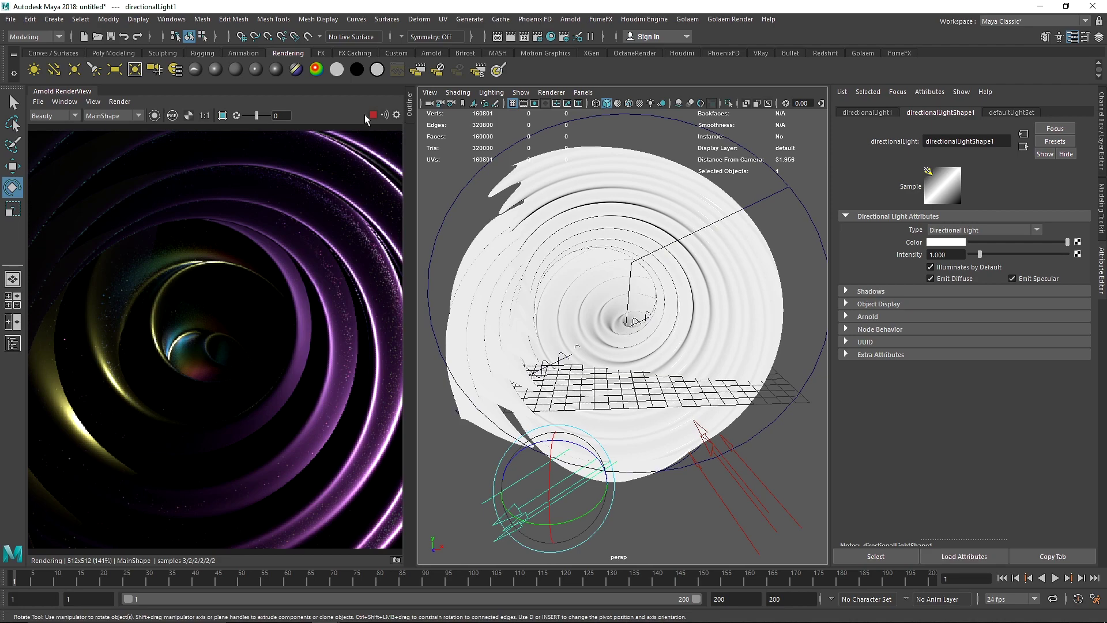
key(ctrl+z)
- Set both the specular roughness and the coat roughness of the Deformed1 material to 0.1 and restart the live render
scroll(967, 115, down, 6)
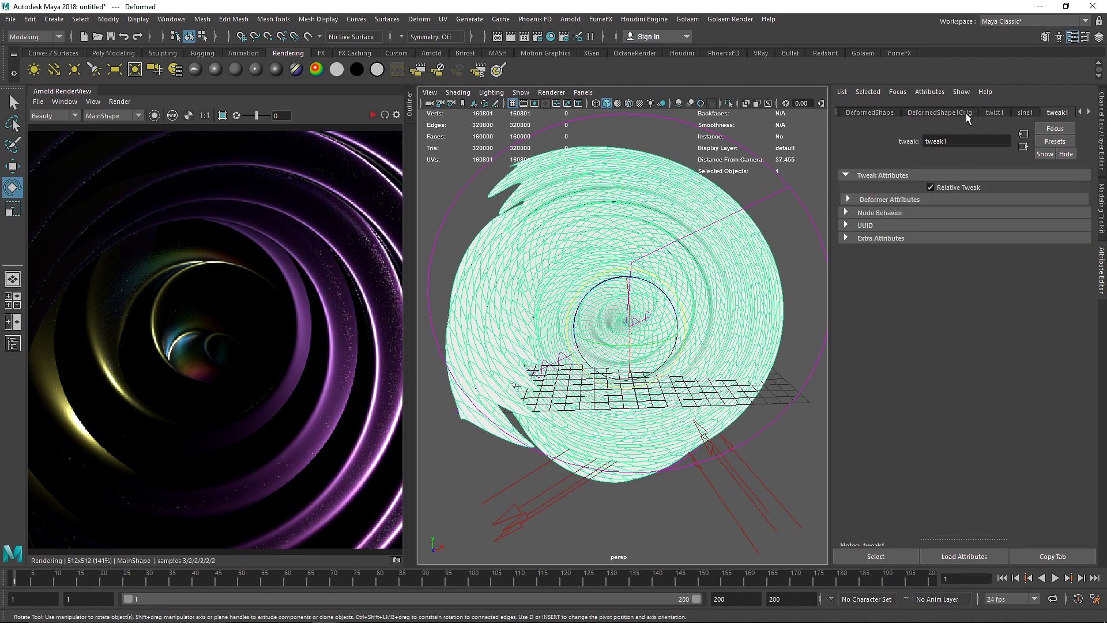
click(873, 233)
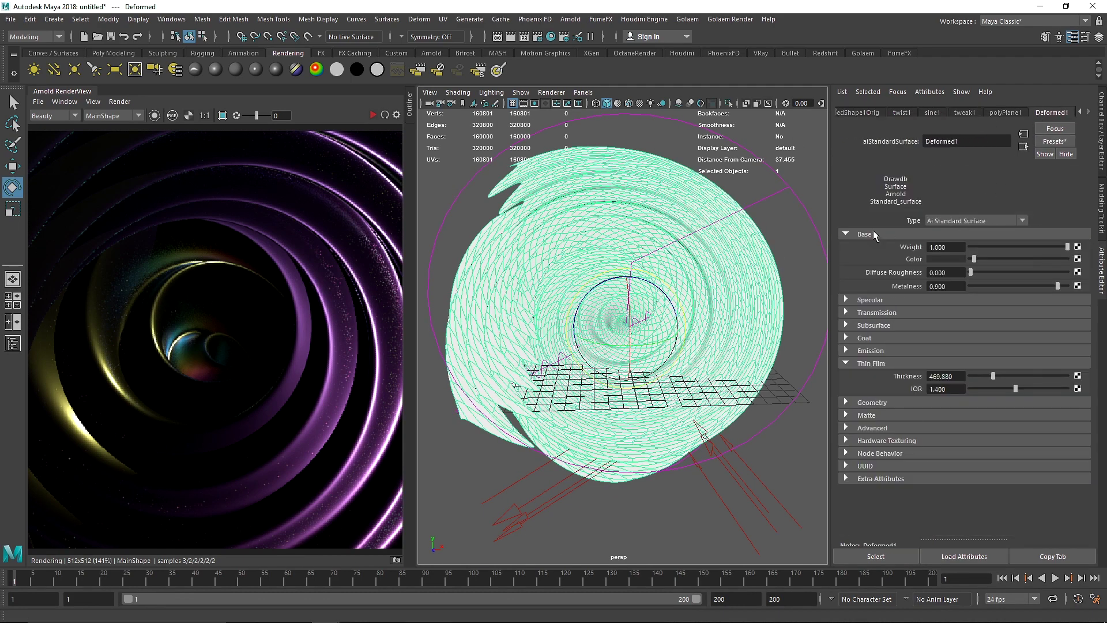
click(929, 300)
text(0.1)
key(Return)
click(888, 416)
text(0.1)
key(Return)
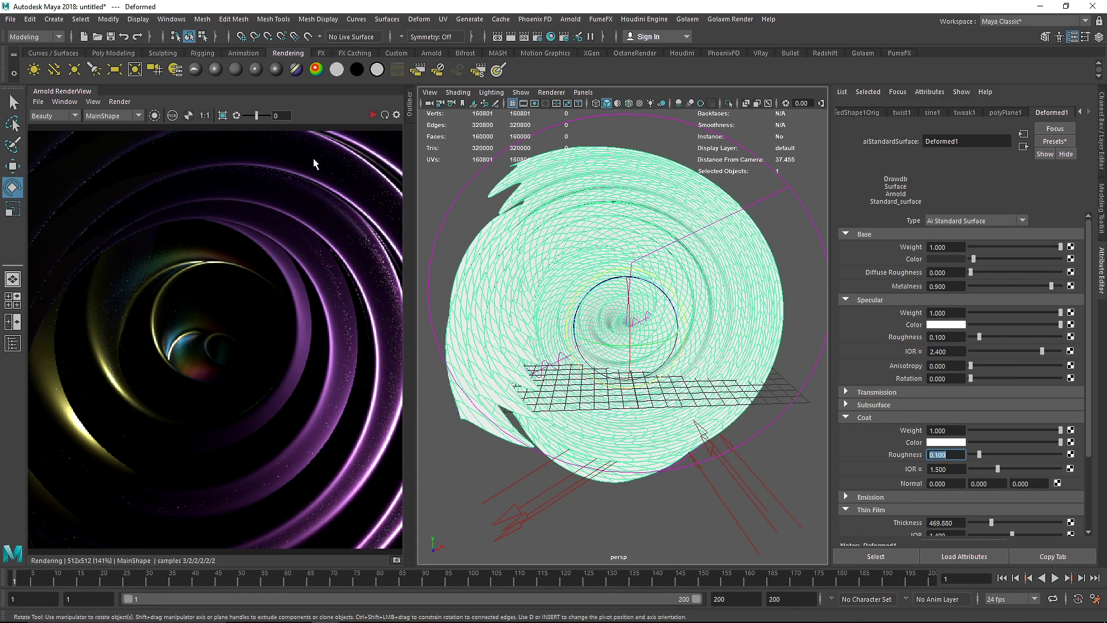
click(373, 115)
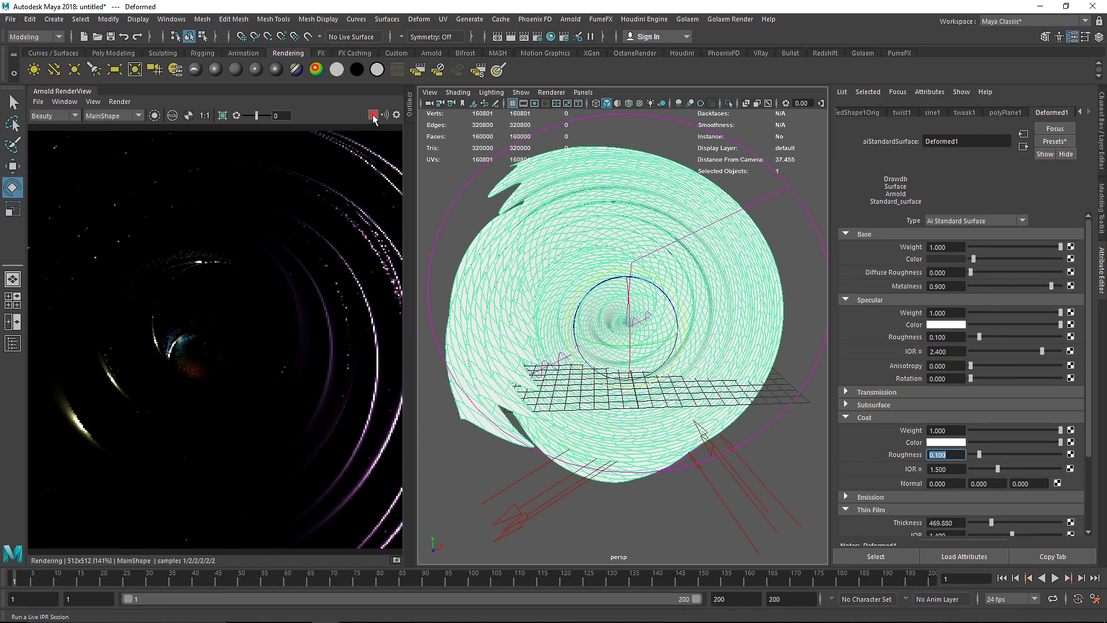
- Set the first directional light's Arnold exposure to 1 and its samples to 5, then stop the live render
click(350, 134)
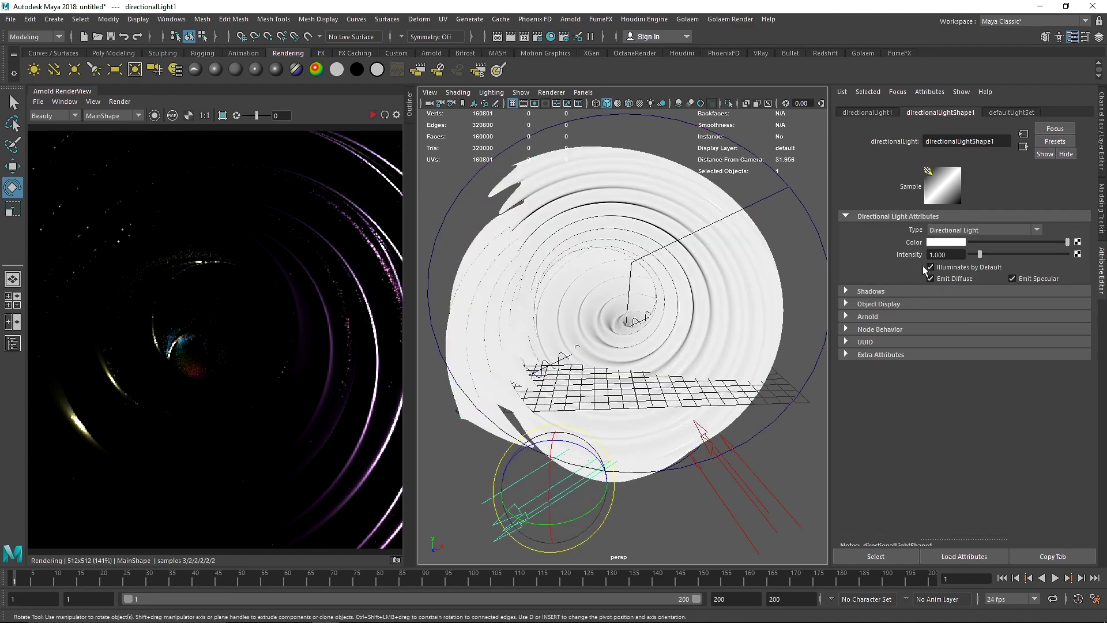
click(868, 316)
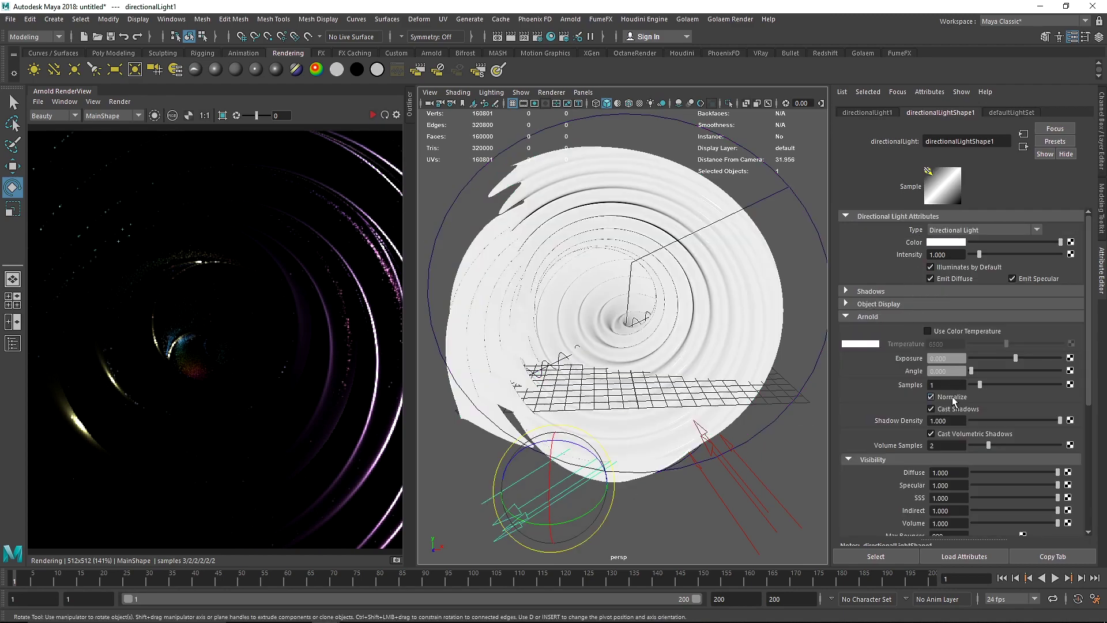
double_click(959, 360)
text(1)
key(Return)
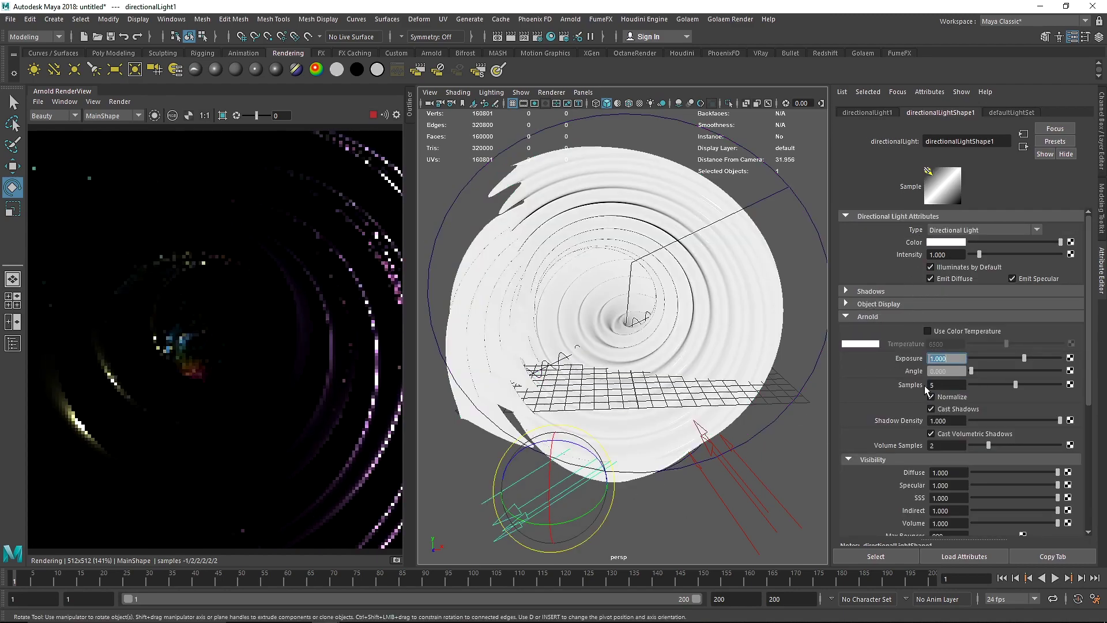
click(373, 115)
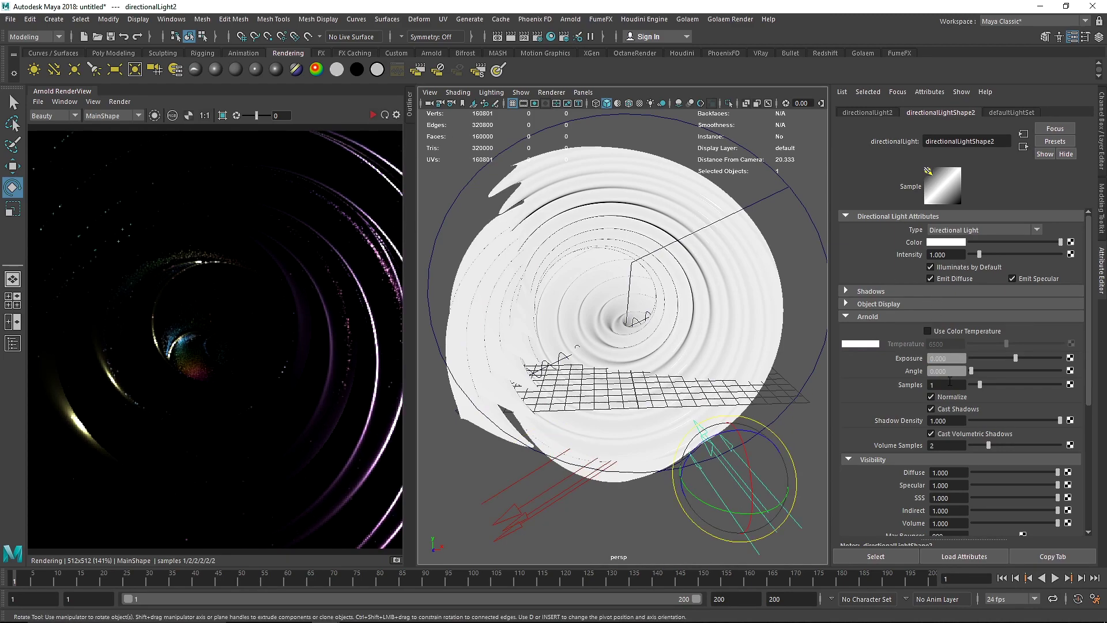
- Set the second directional light's samples to 5 and try exposures of 1, 10 and 5 in the live render
click(916, 357)
click(373, 115)
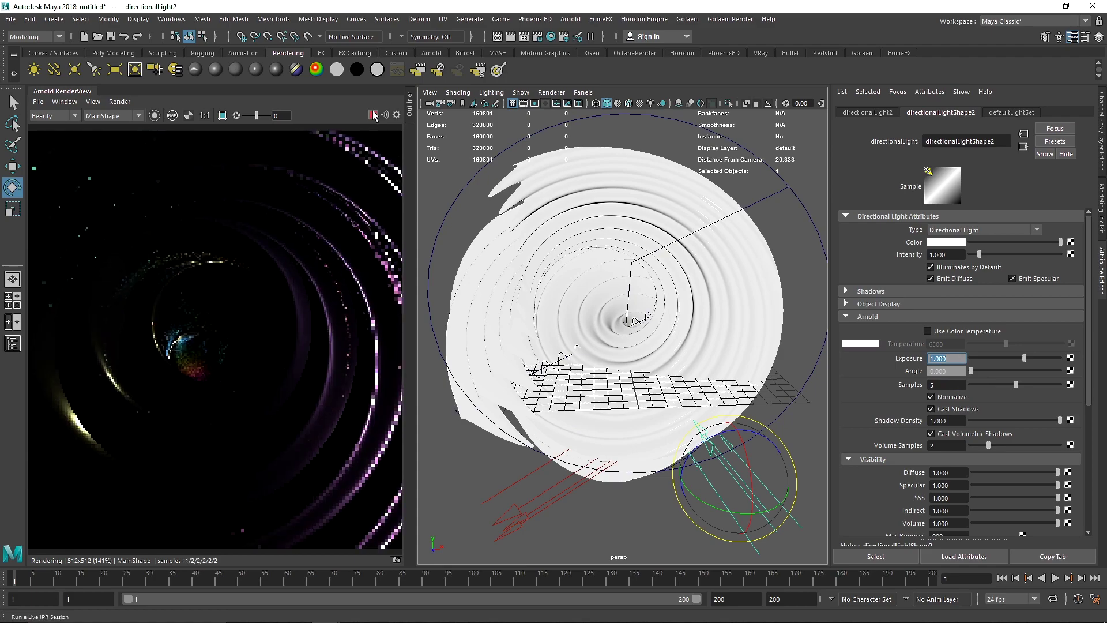
text(10)
key(Return)
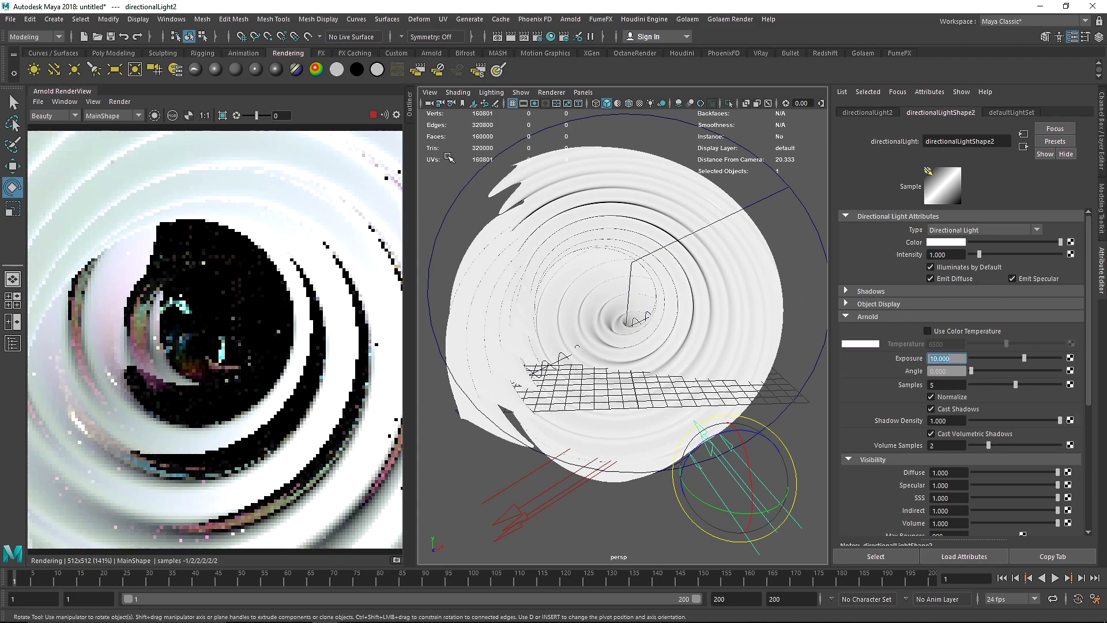
text(5)
key(Return)
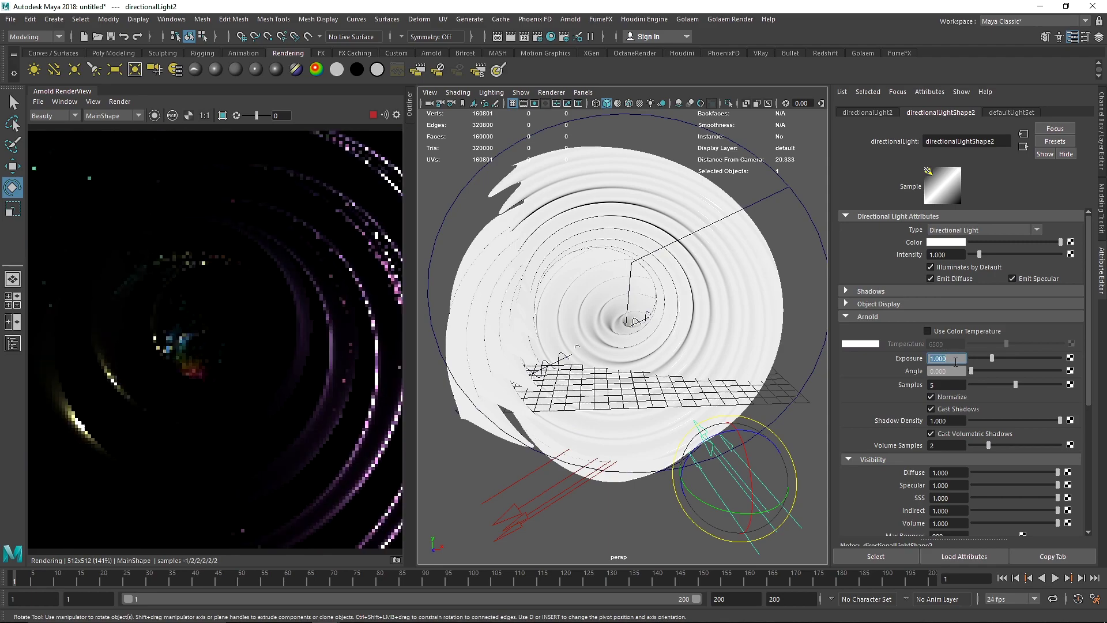
- Try an exposure of 0.2 on the second directional light, settle on 0.5, and stop the live render
text(0.2)
key(Return)
text(0.5)
key(Return)
click(372, 115)
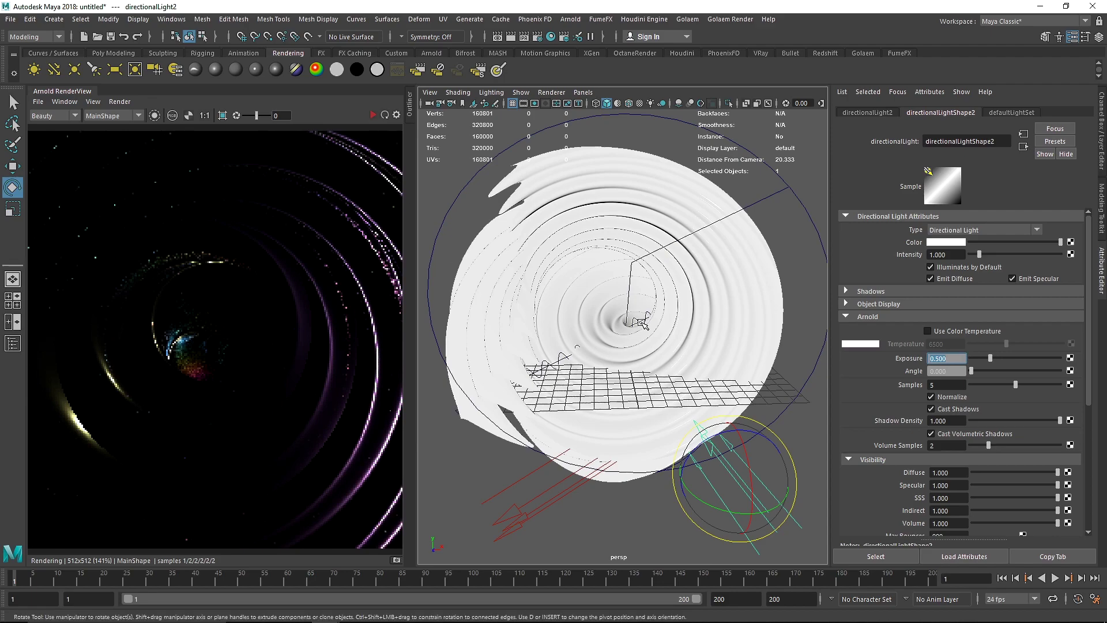
- Duplicate the first directional light and place the copy below the spiral near the second light
scroll(273, 299, down, 1)
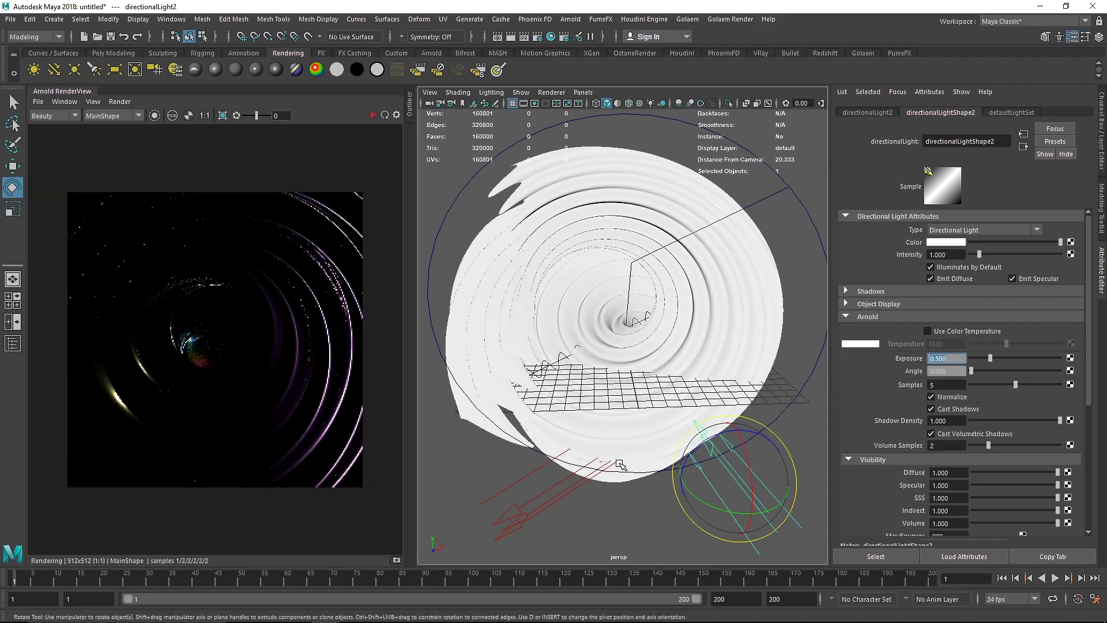
click(527, 501)
key(w)
drag(554, 489, 627, 533)
key(e)
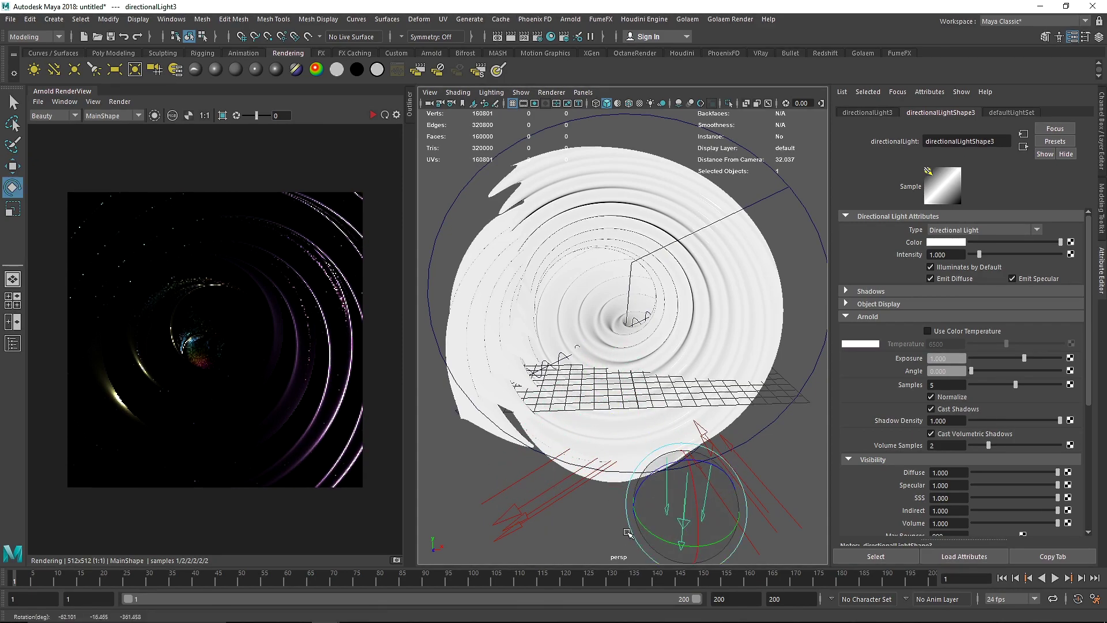
- Show wireframe on shaded, restart the live render, and rotate the third directional light to put highlights on the spiral's outer rings
click(629, 104)
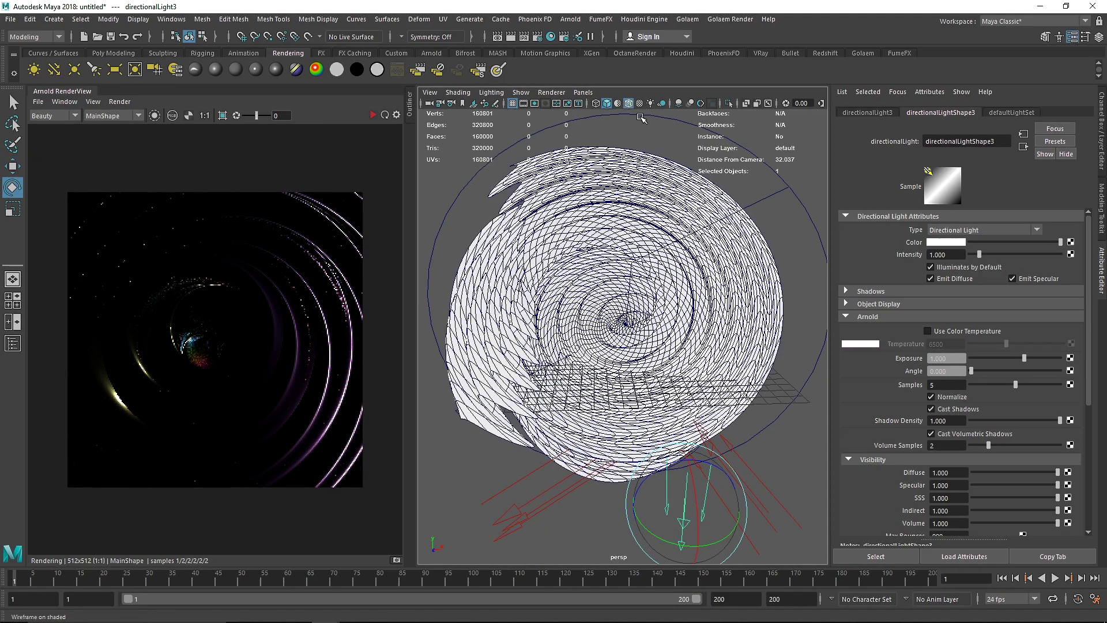
drag(644, 451, 645, 491)
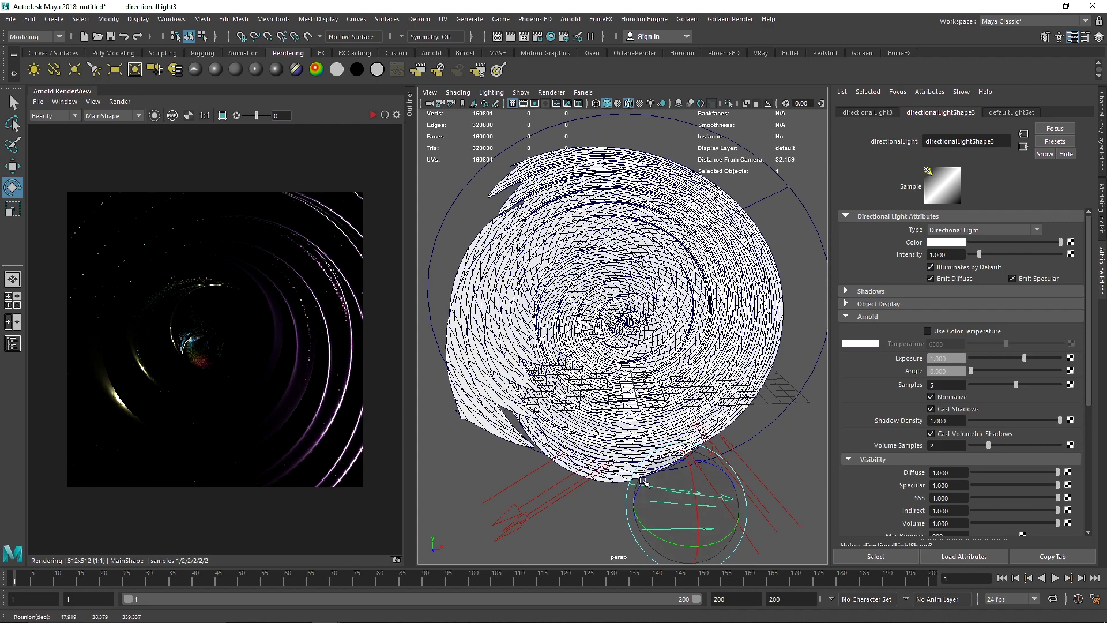
drag(715, 515, 348, 391)
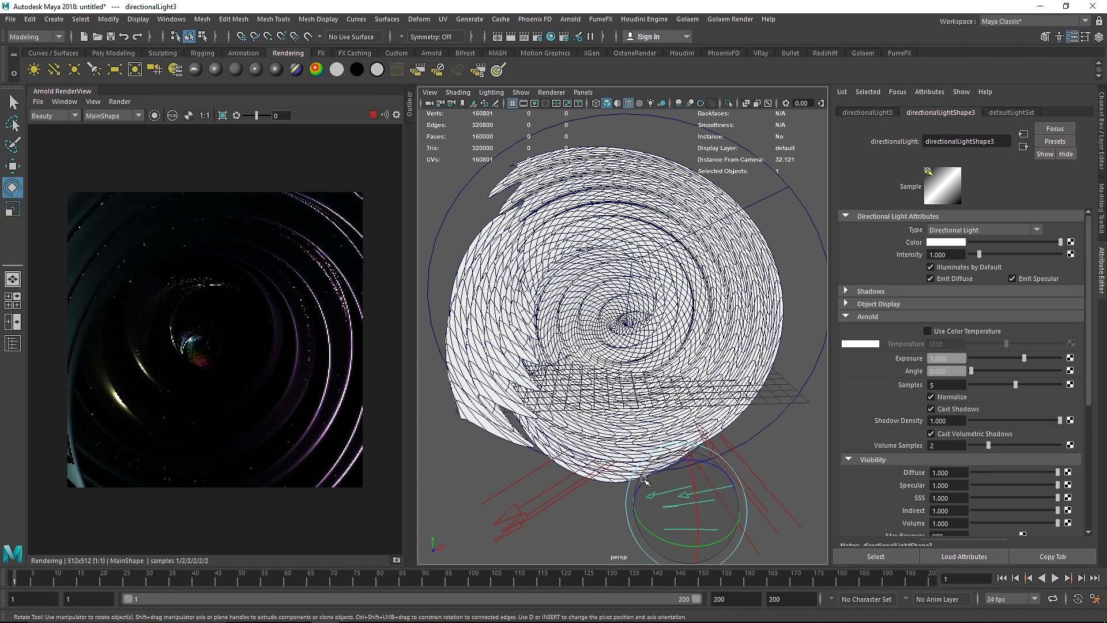
drag(646, 482, 721, 529)
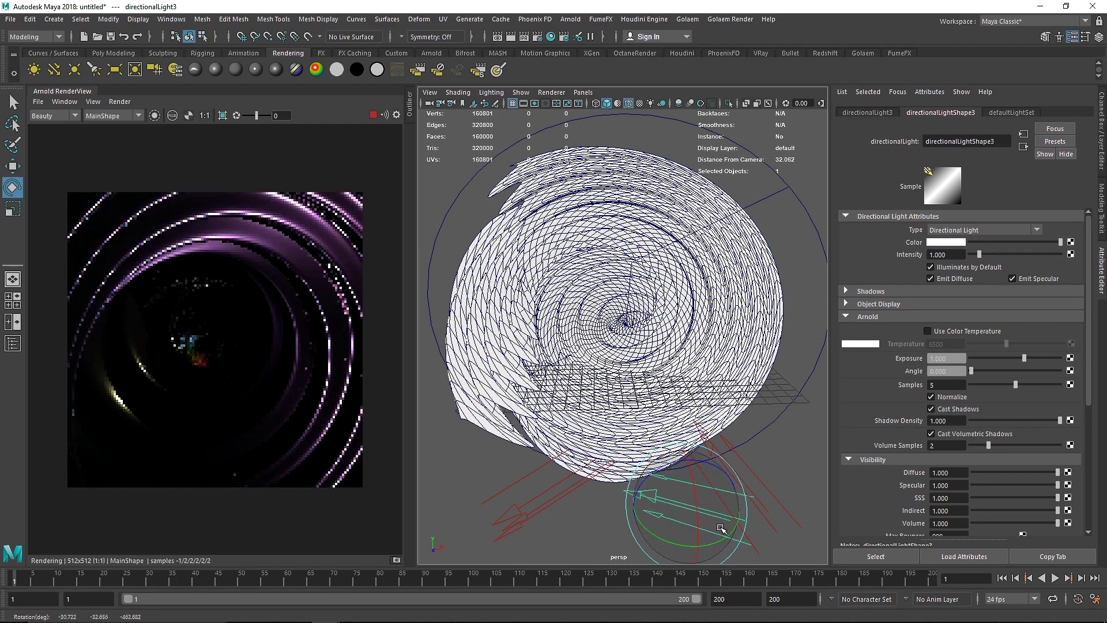